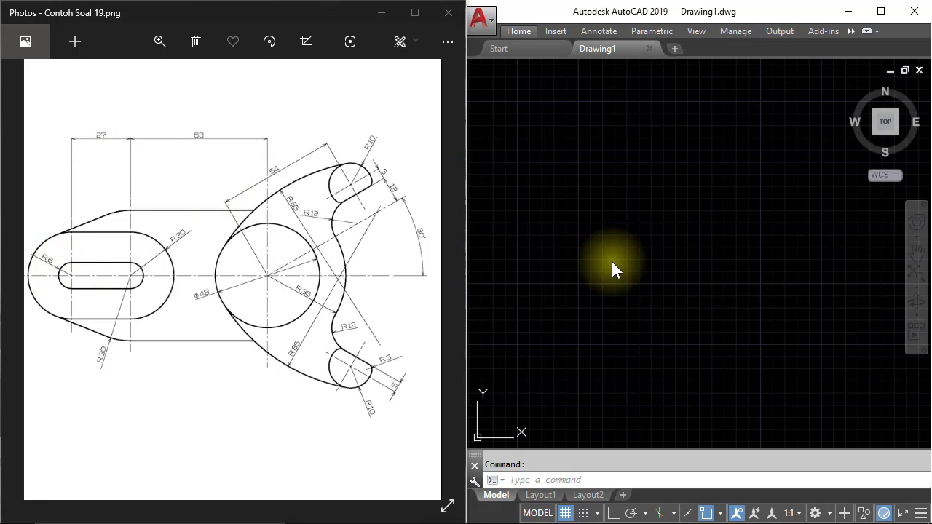
Step: Draw a radius 6 circle
click(576, 266)
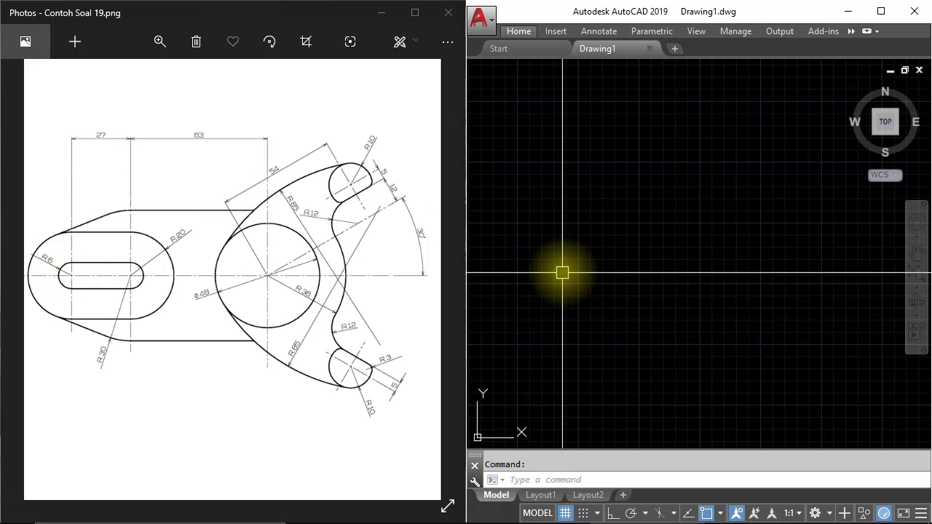
text(c)
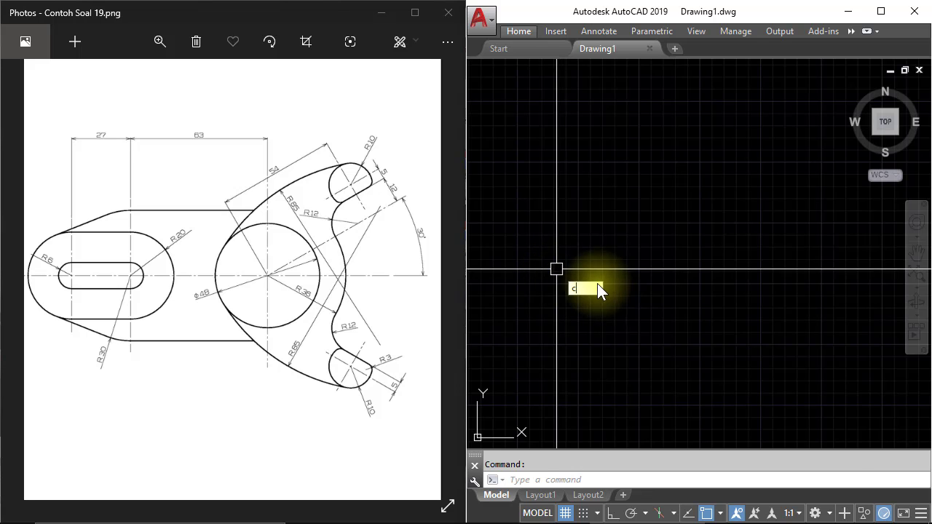
key(Return)
click(559, 249)
text(6)
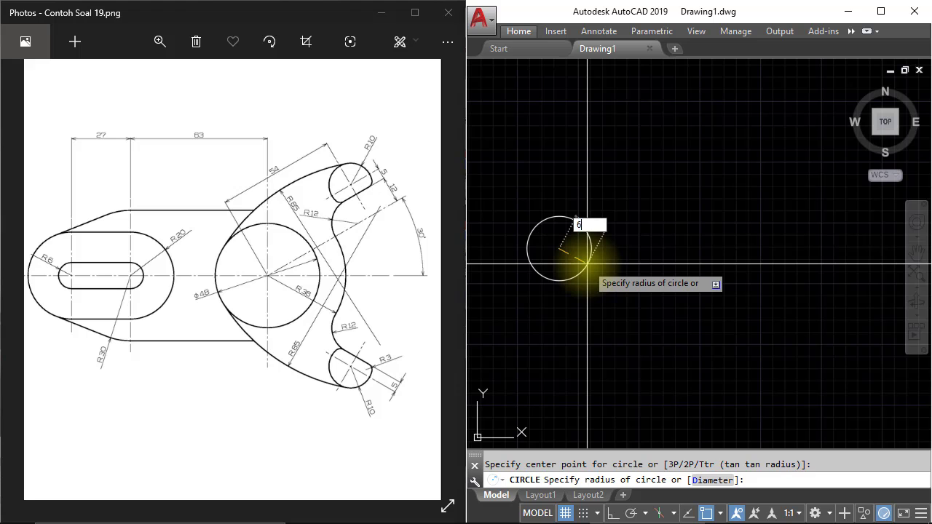
key(Return)
scroll(633, 262, down, 5)
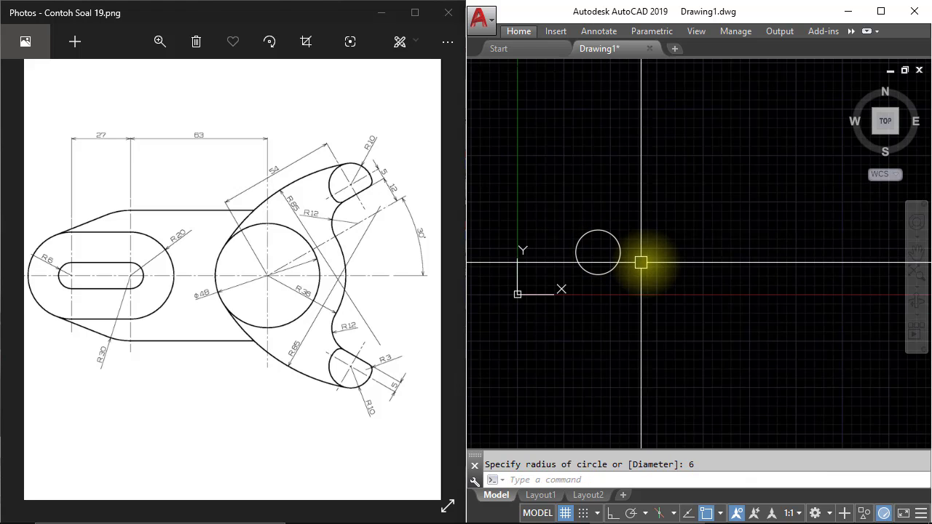
scroll(641, 262, up, 4)
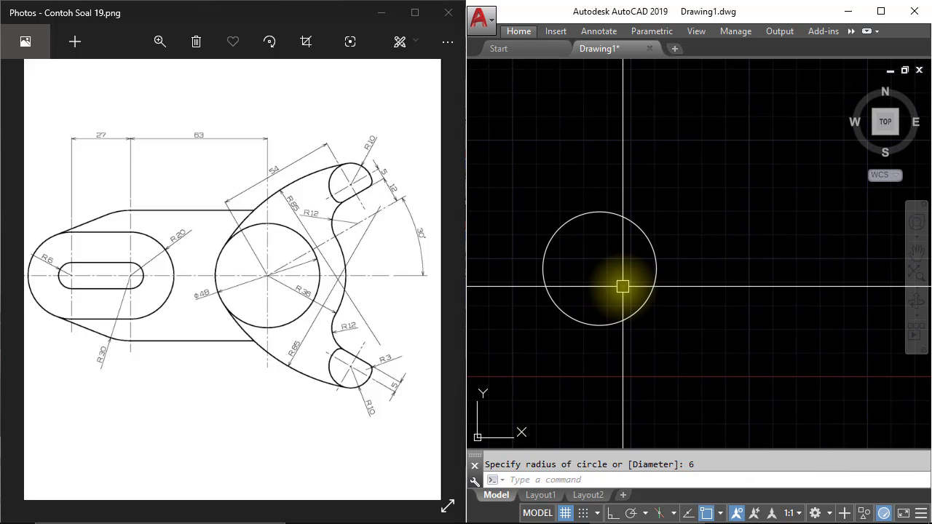
Step: Copy the circle 27 units horizontally to the right with Ortho on
text(co)
key(Return)
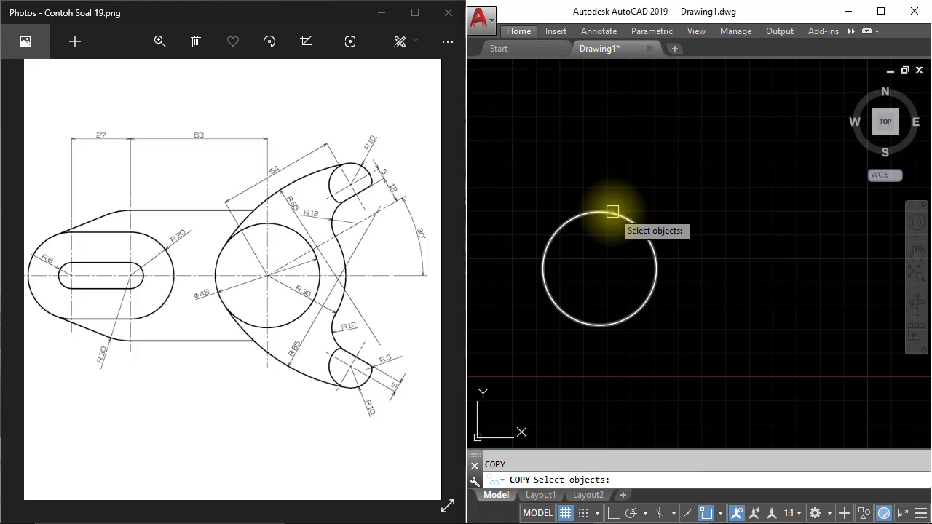
click(612, 212)
key(Return)
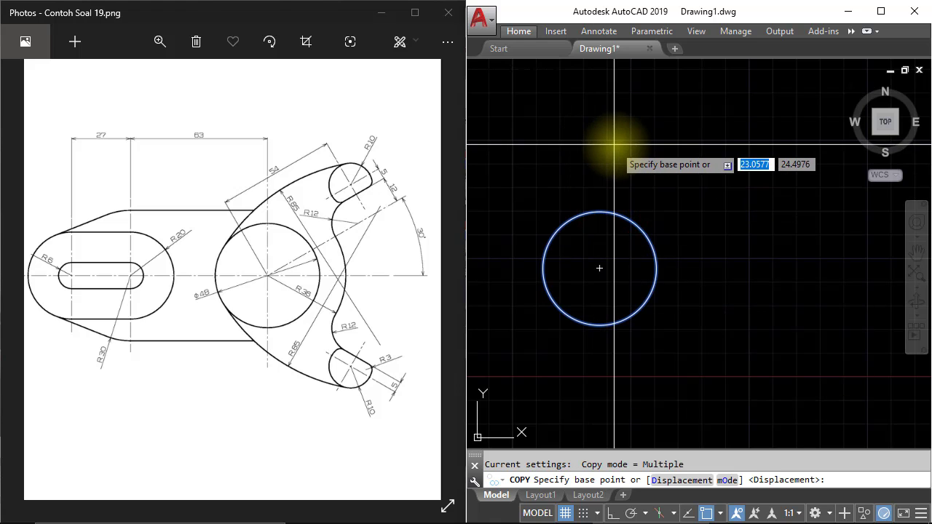
click(601, 150)
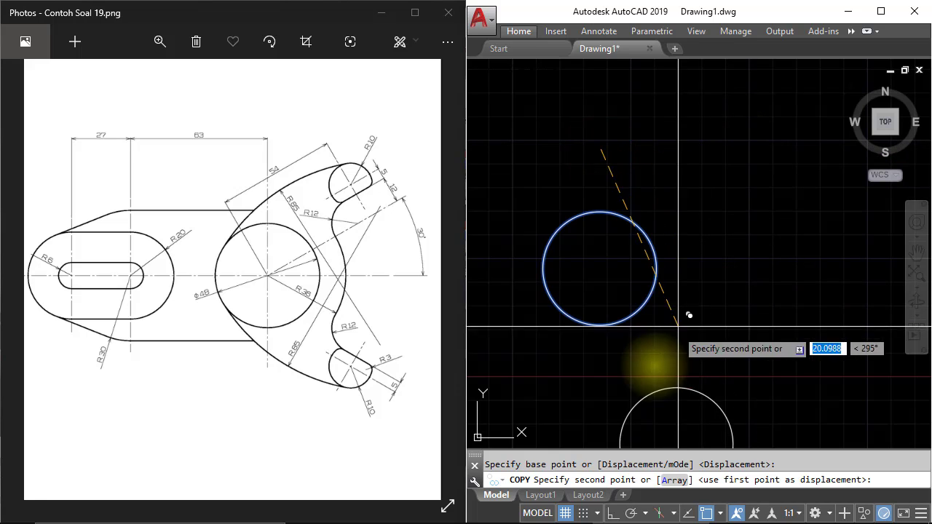
click(614, 515)
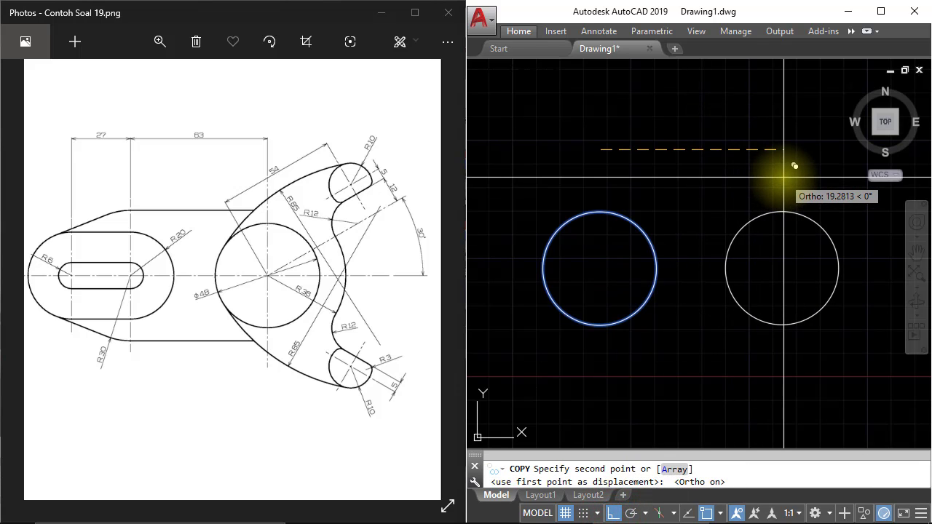
text(27)
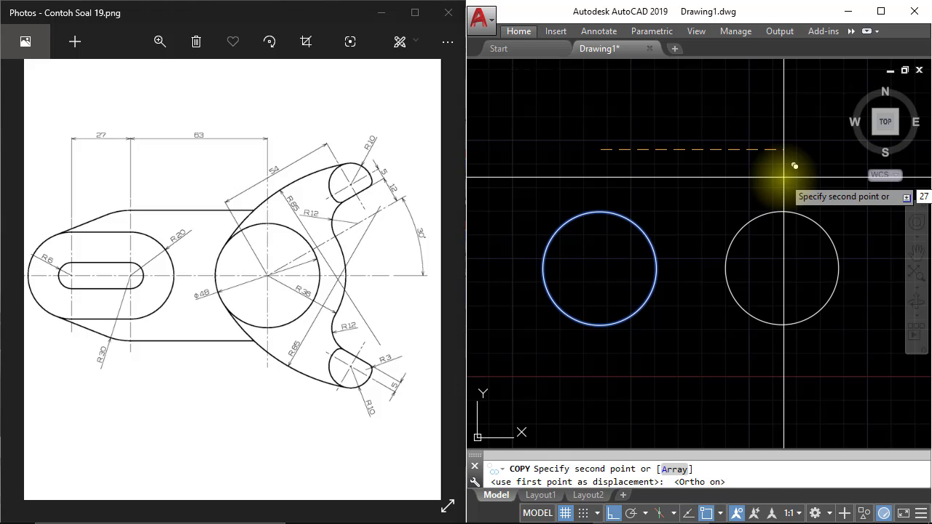
key(Return)
scroll(728, 225, down, 2)
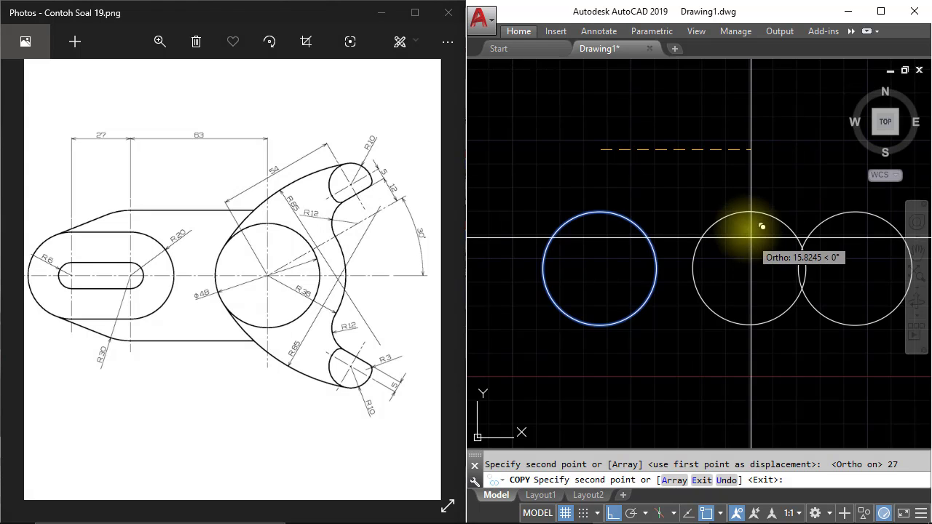
key(Return)
middle_drag(684, 219, 674, 211)
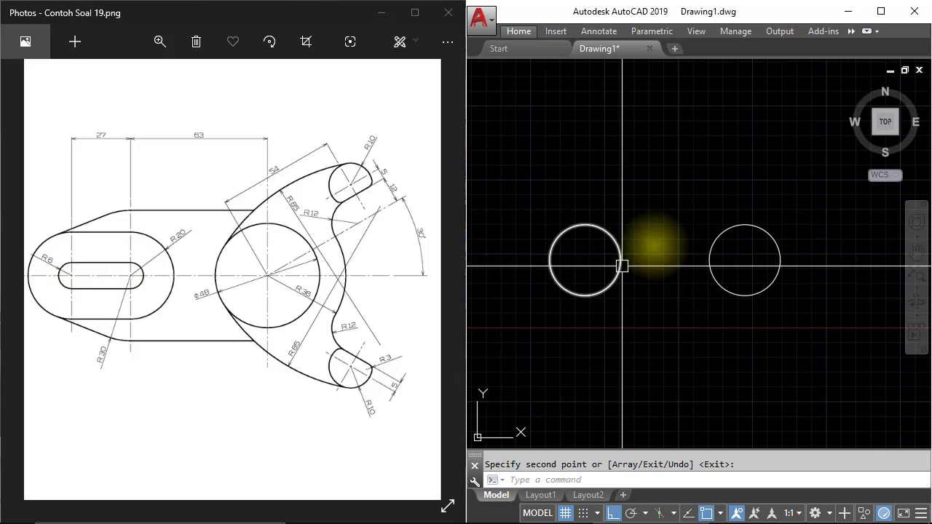
middle_drag(669, 225, 661, 225)
Step: Draw quadrant-snapped lines joining the two small circles' tops and bottoms
key(Return)
text(qua)
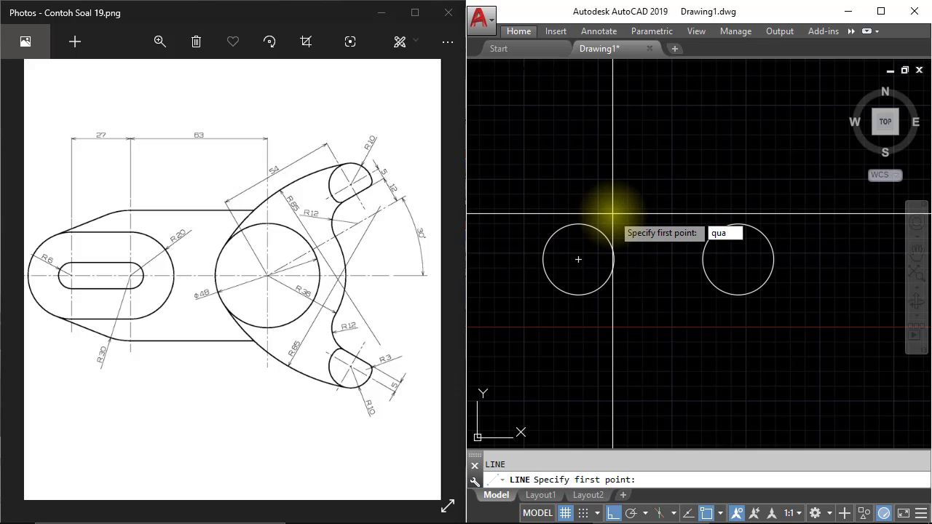
key(Return)
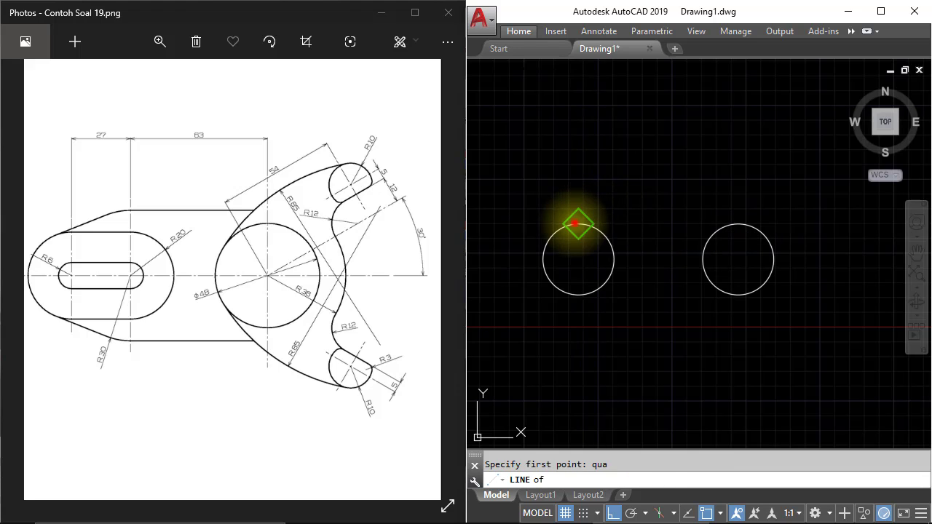
click(579, 224)
click(739, 179)
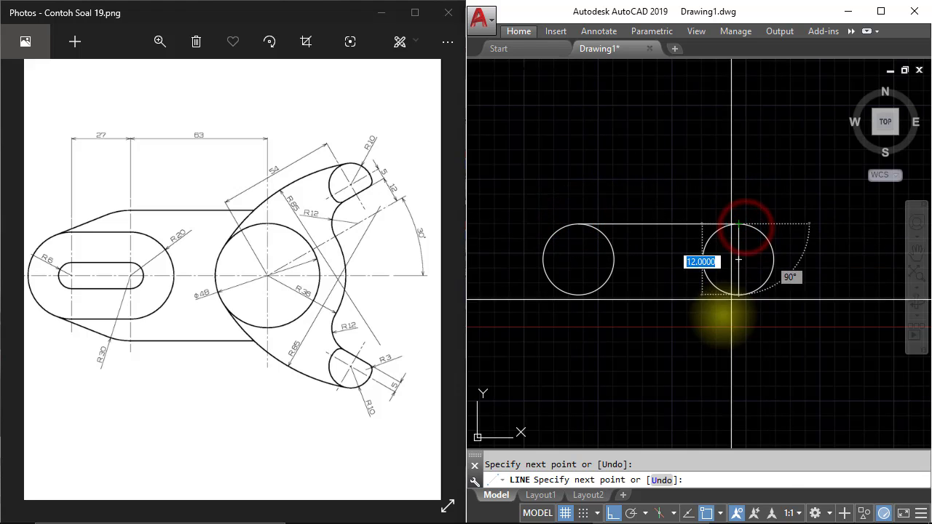
key(Return)
key(Return)
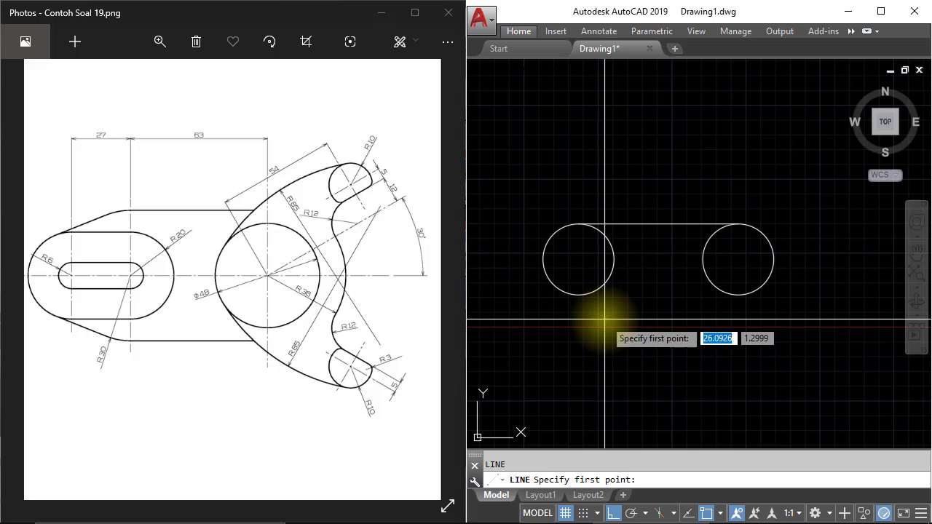
click(578, 295)
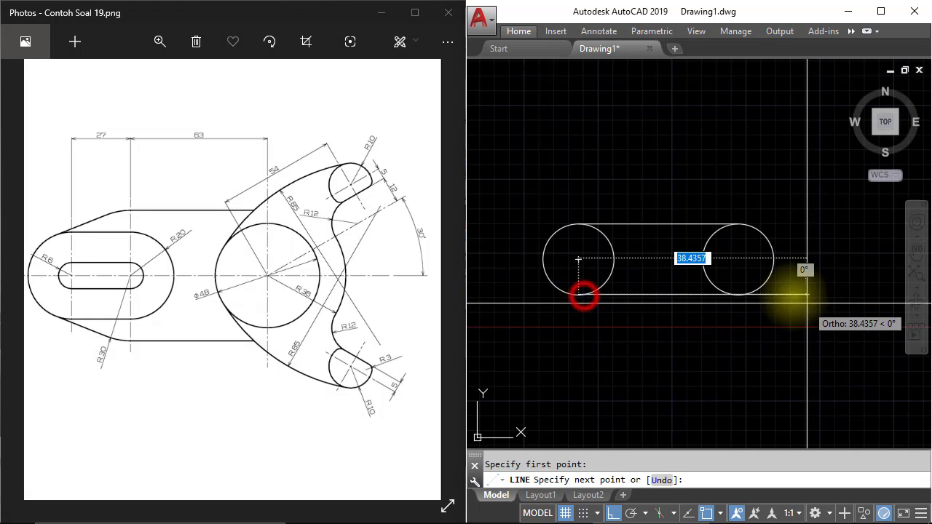
click(738, 295)
key(Return)
middle_drag(601, 255, 614, 267)
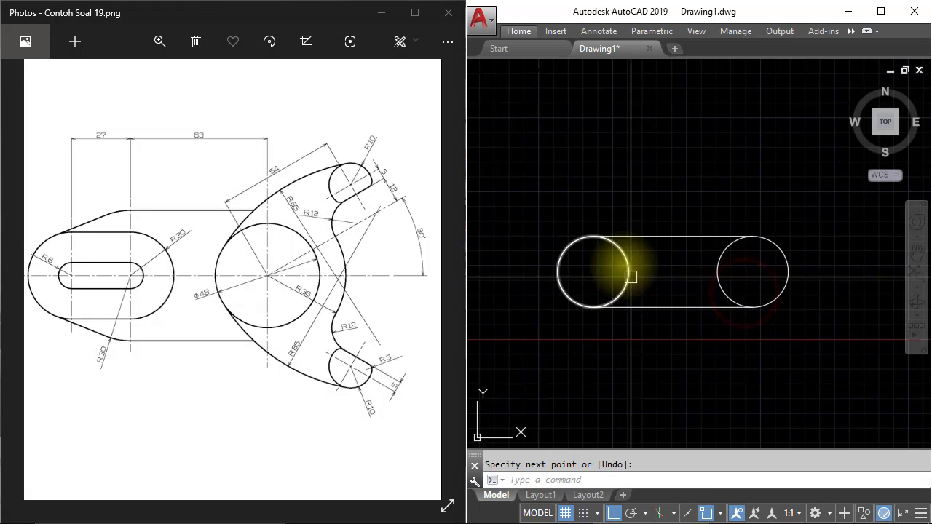
middle_drag(685, 291, 700, 287)
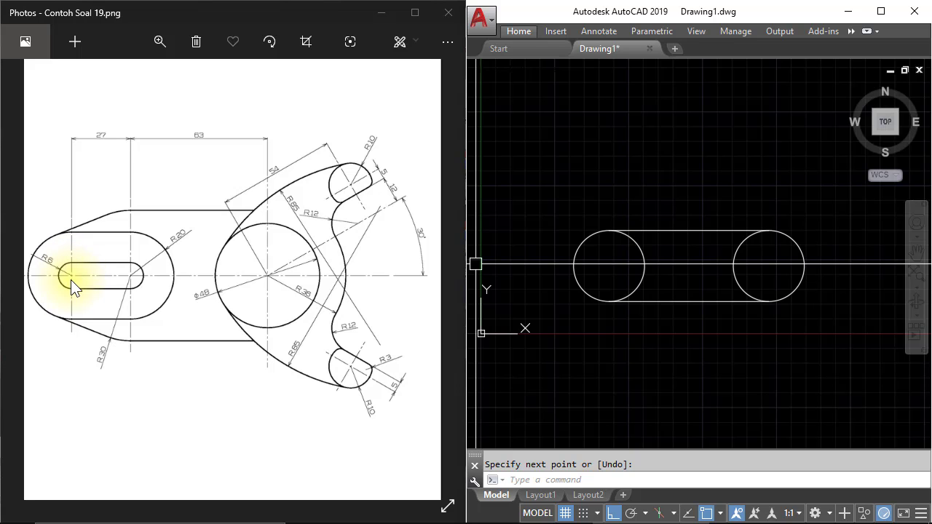
middle_drag(671, 266, 676, 268)
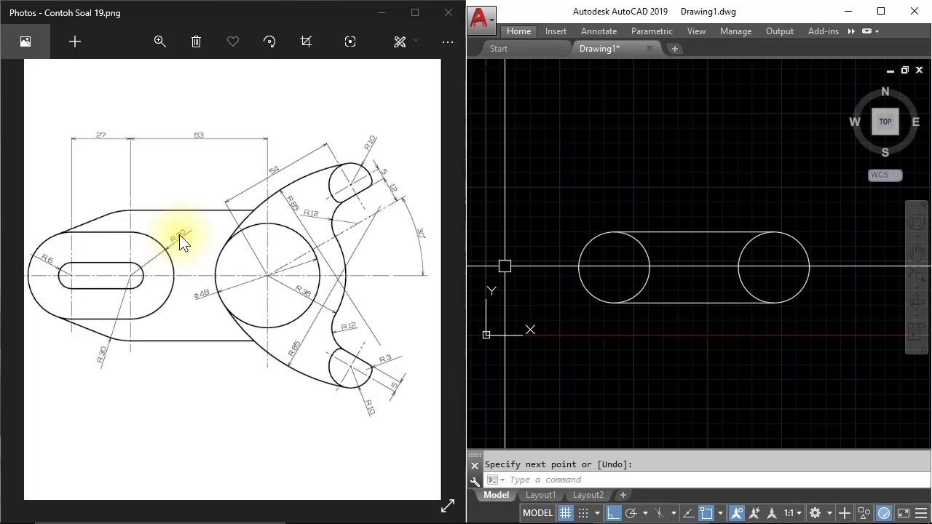
Step: Draw radius 20 circles centred on both small circles
middle_drag(661, 316, 666, 317)
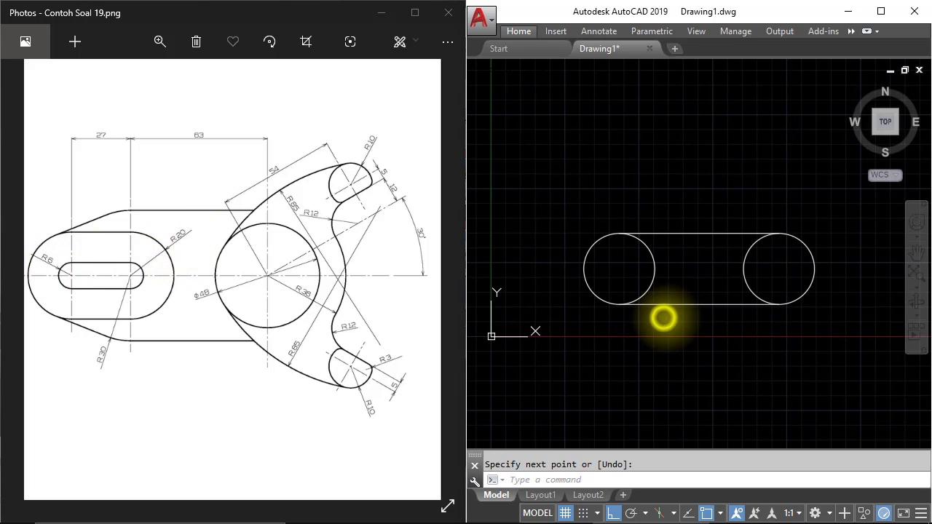
text(c)
key(Return)
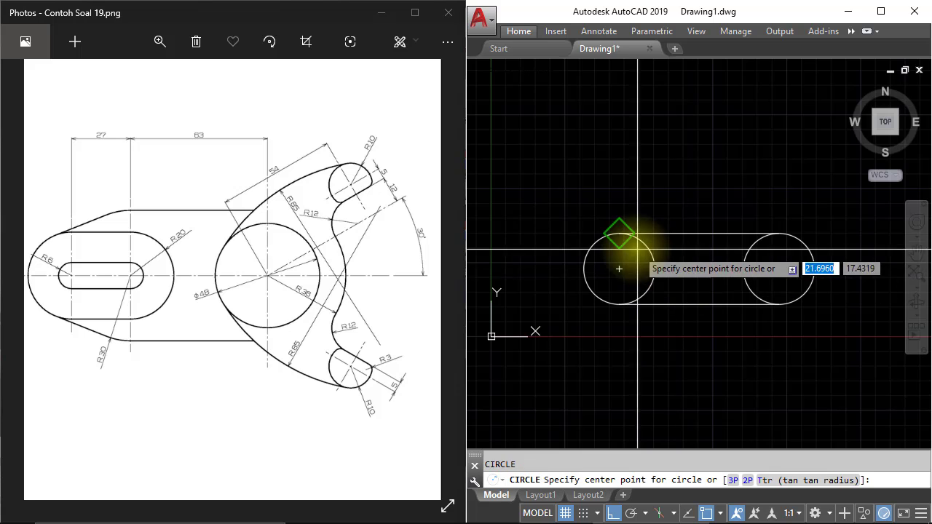
click(619, 270)
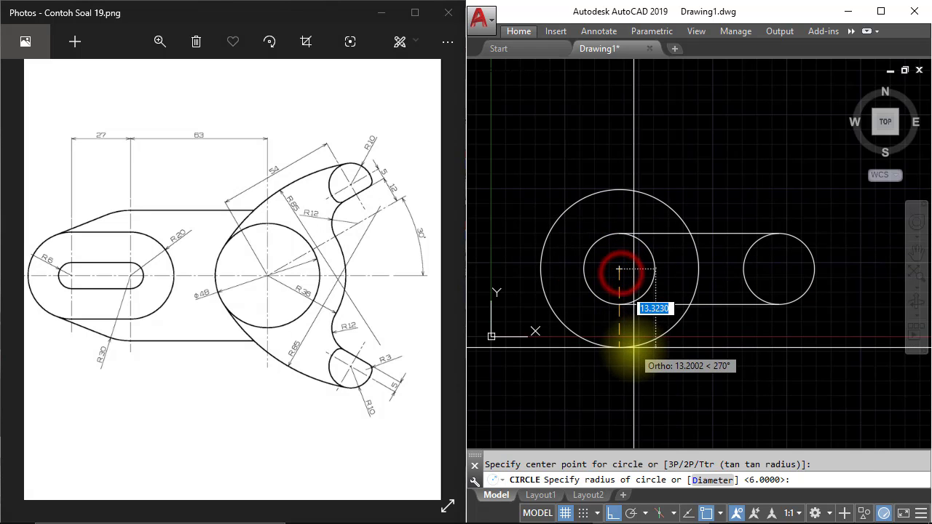
text(20)
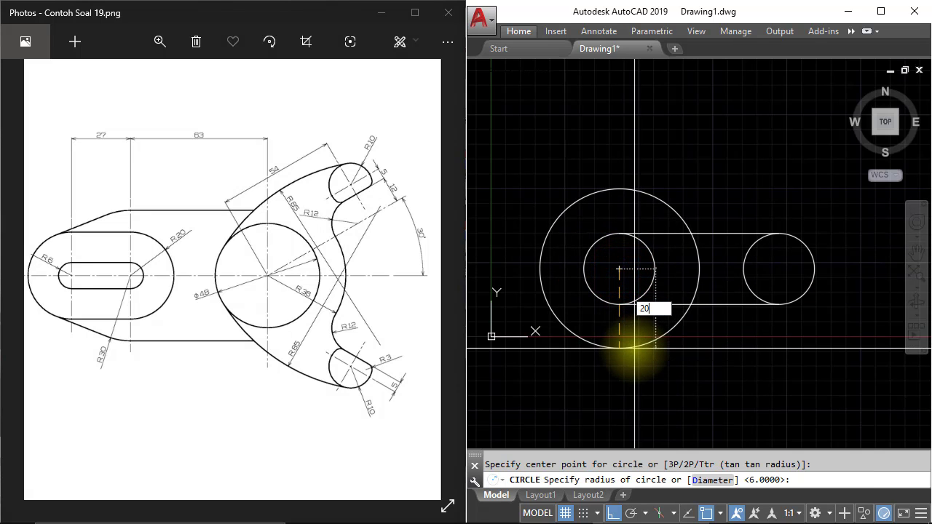
key(Return)
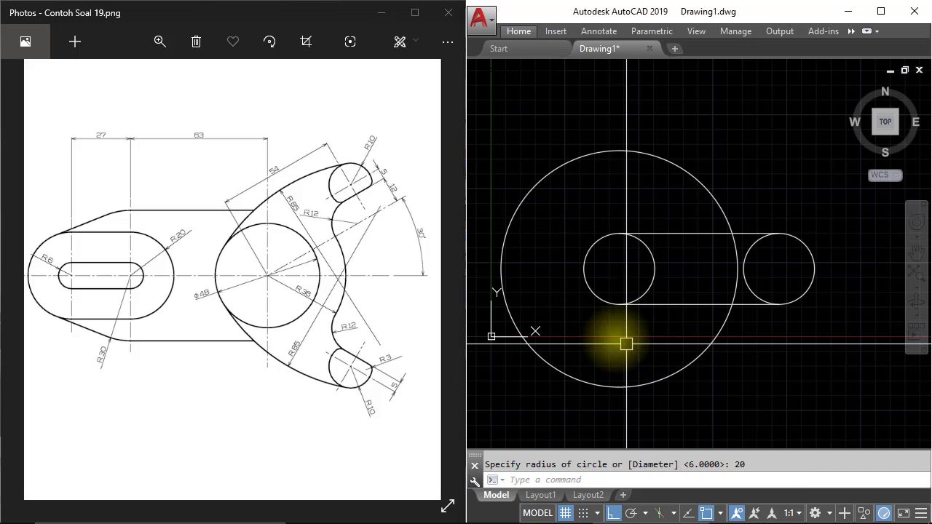
scroll(687, 322, up, 2)
text(c)
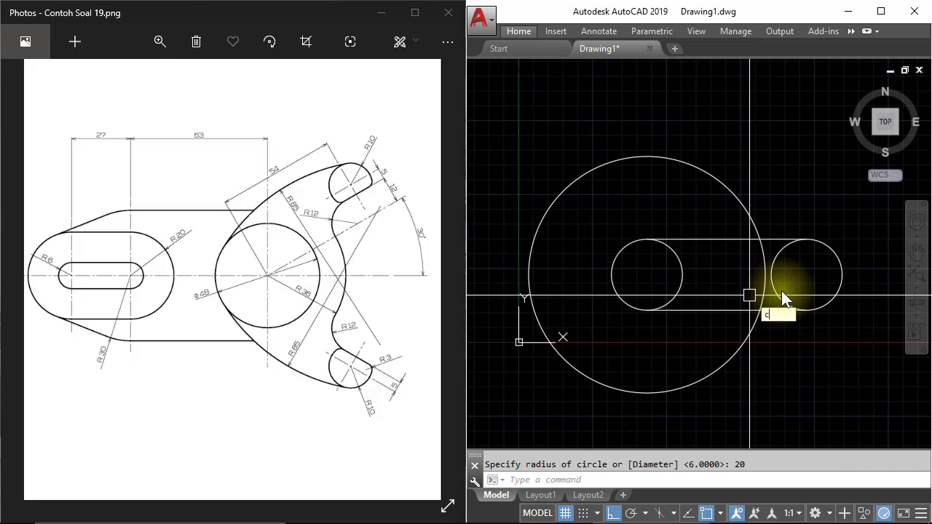
key(Return)
click(807, 275)
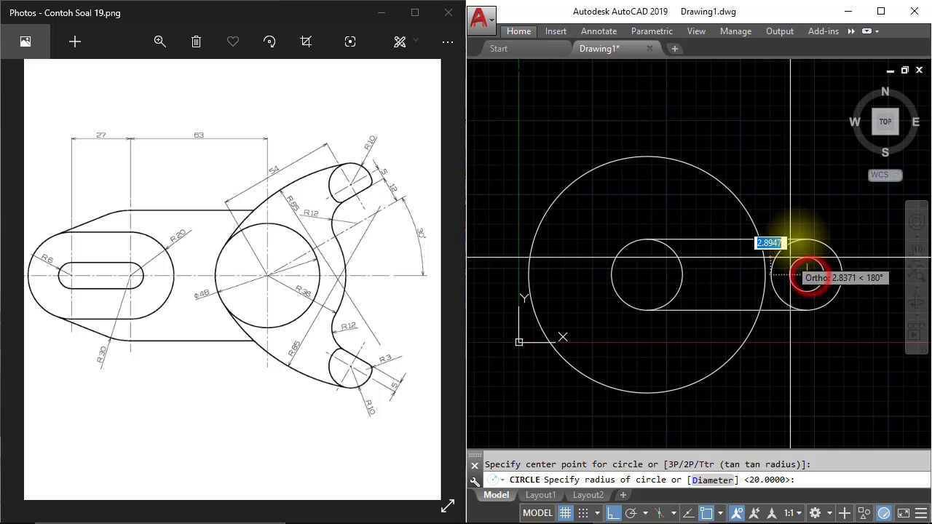
text(20)
key(Return)
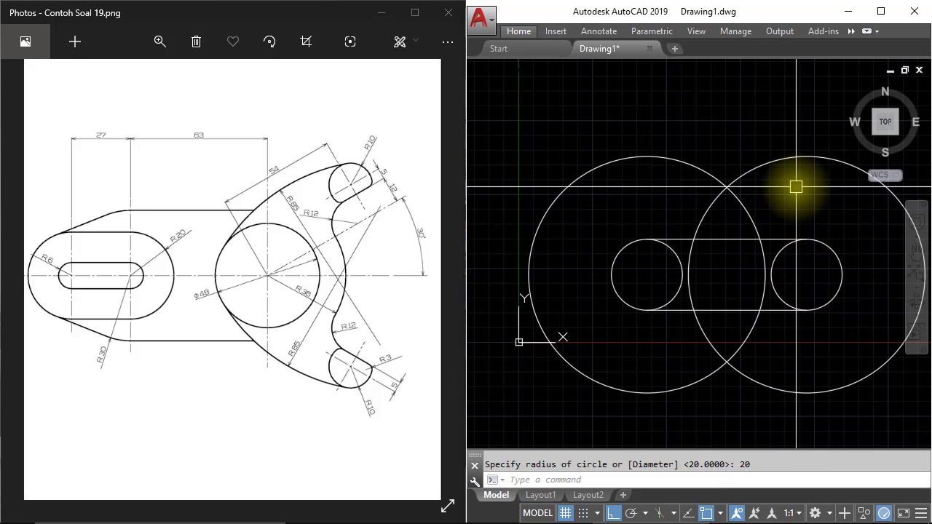
Step: Join the two radius 20 circles with lines across their tops and bottoms
middle_drag(796, 192, 758, 202)
text(l)
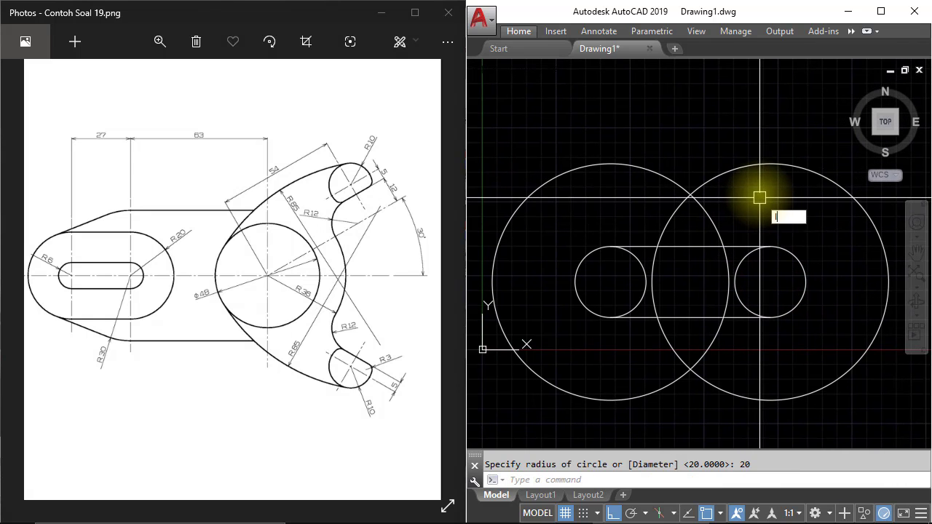
key(Return)
click(770, 163)
click(601, 157)
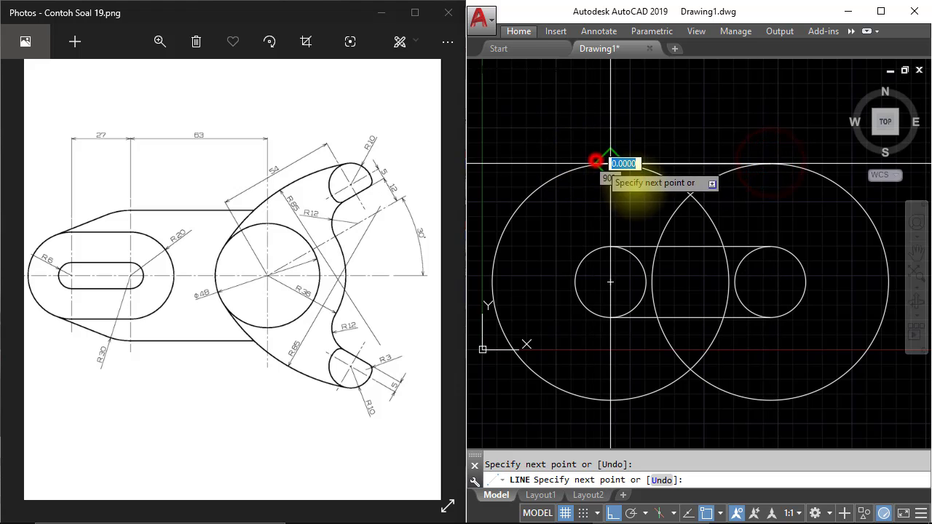
key(Return)
middle_drag(727, 366, 726, 345)
key(Return)
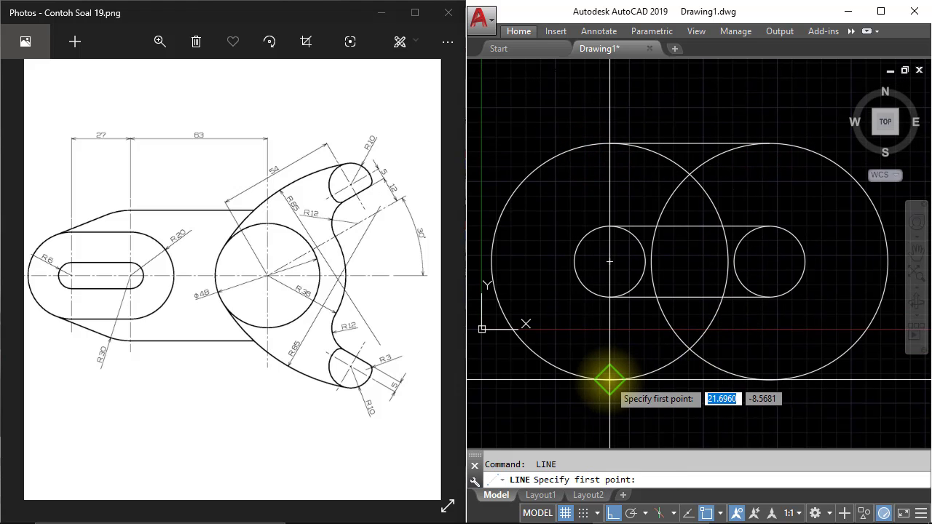
click(609, 379)
click(770, 379)
key(Return)
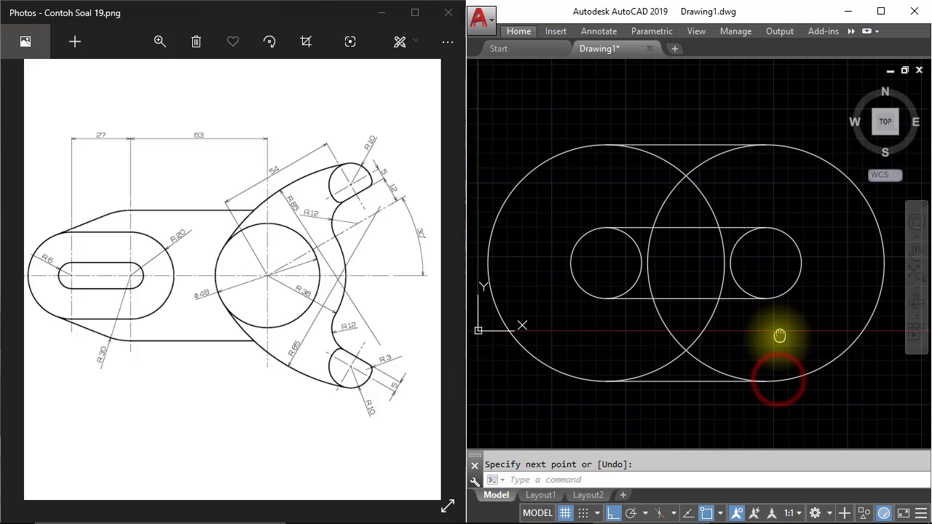
middle_drag(774, 332, 772, 349)
text(tr)
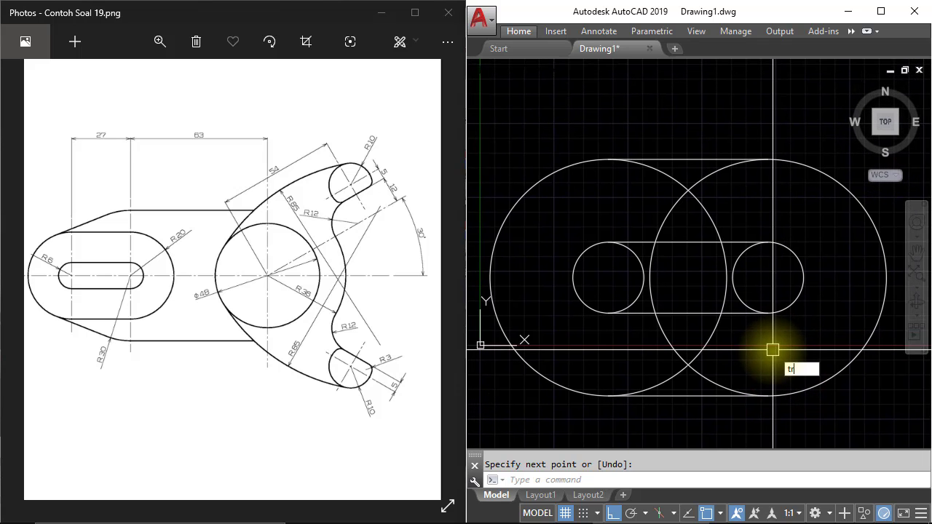
Step: Trim the lower large-circle arcs and the small-circle arcs inside the slot
key(Return)
key(Return)
click(745, 364)
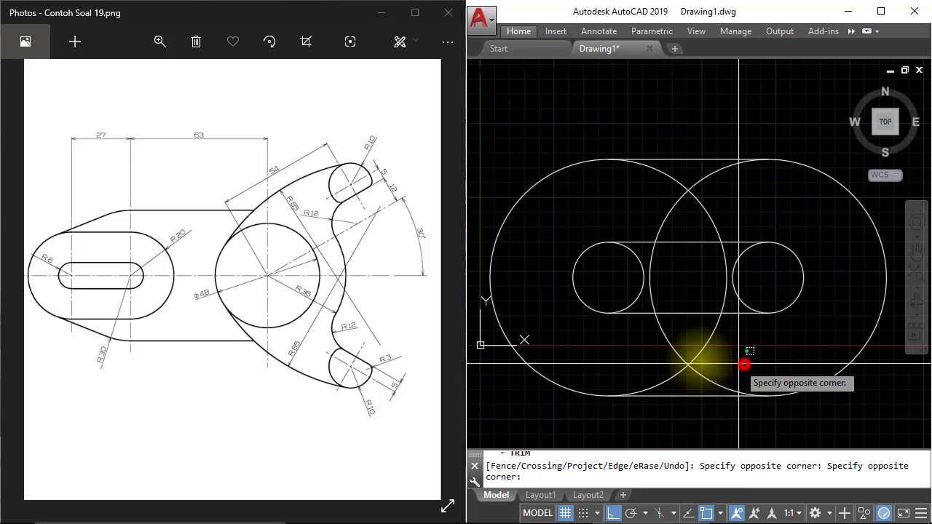
click(626, 372)
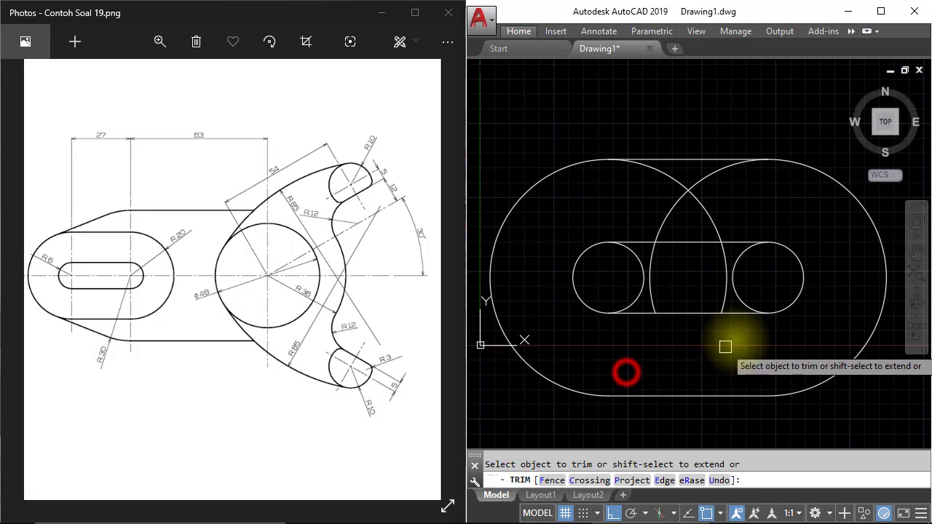
click(721, 268)
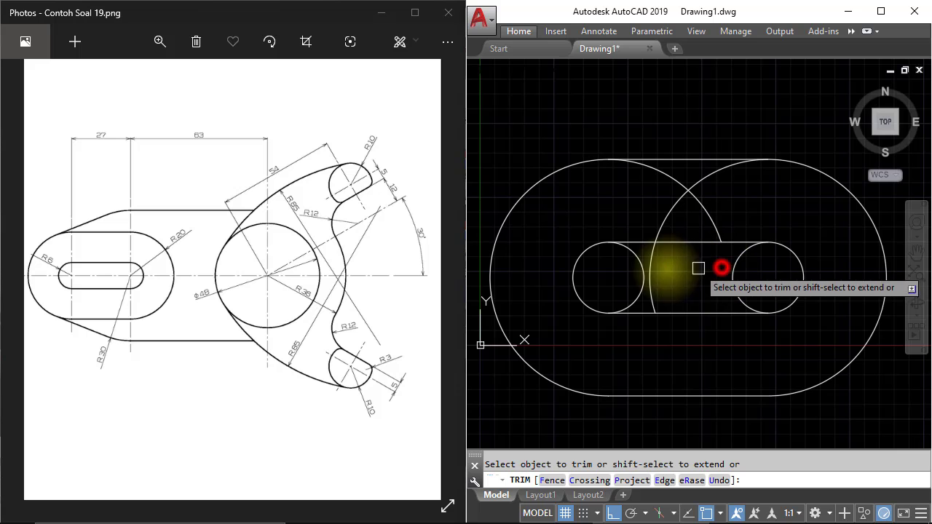
click(653, 260)
click(641, 269)
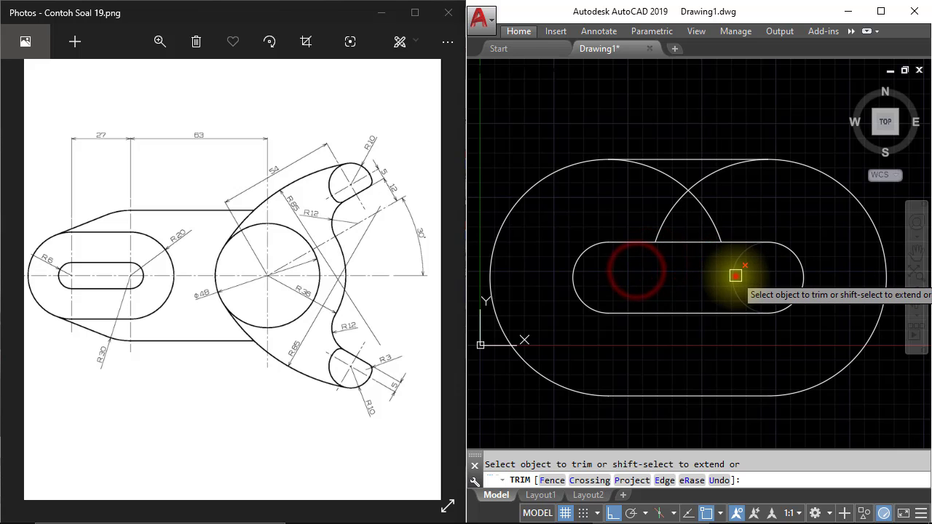
click(736, 276)
Step: Trim the large-circle arcs above the slot and clear the stray selection
click(734, 206)
click(616, 175)
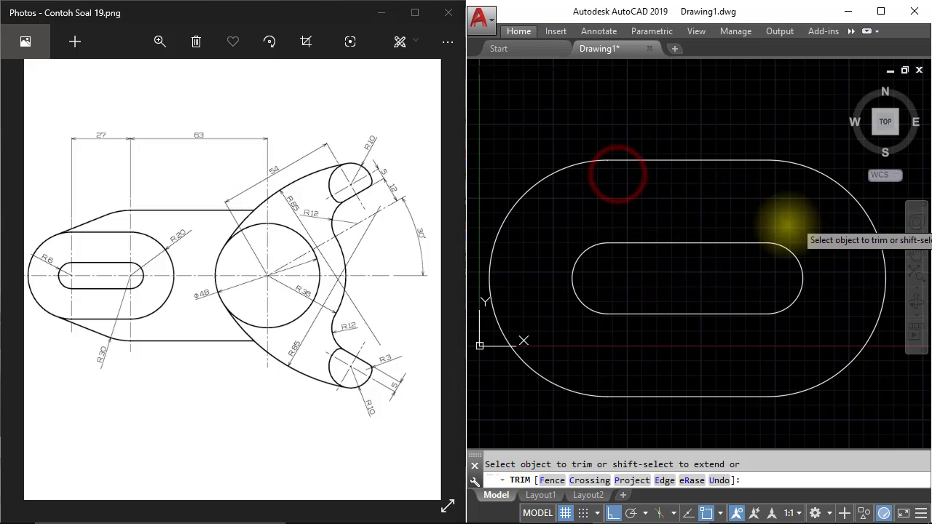
middle_drag(789, 224, 771, 232)
key(Return)
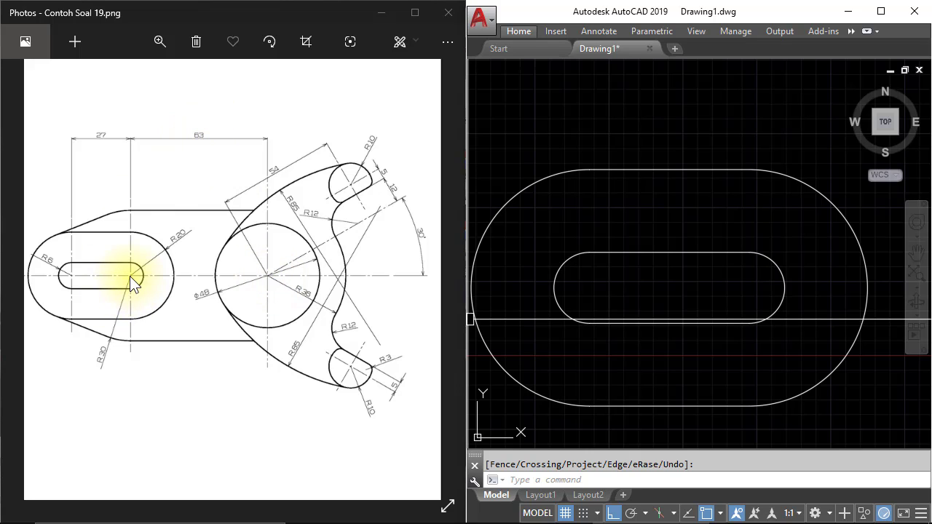
click(687, 272)
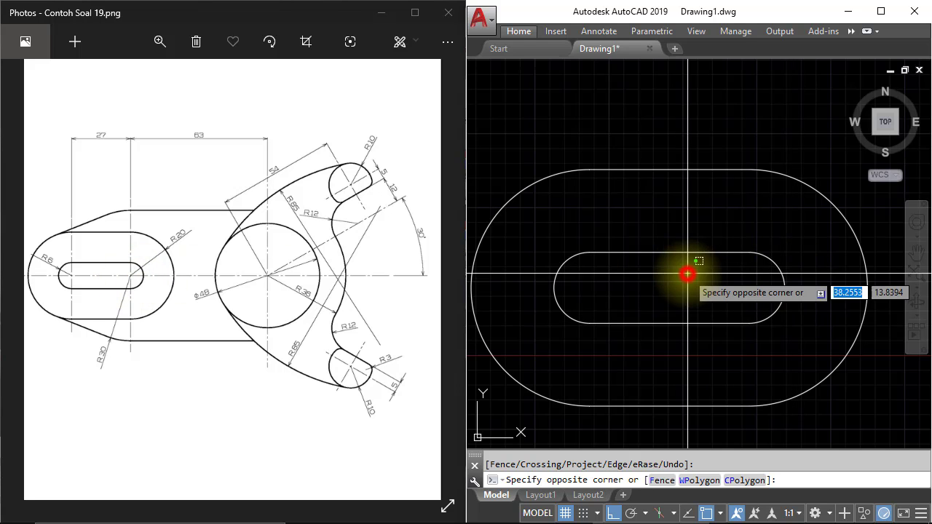
scroll(691, 280, down, 2)
scroll(682, 282, down, 1)
click(677, 291)
scroll(692, 281, down, 2)
middle_drag(707, 270, 536, 277)
text(c)
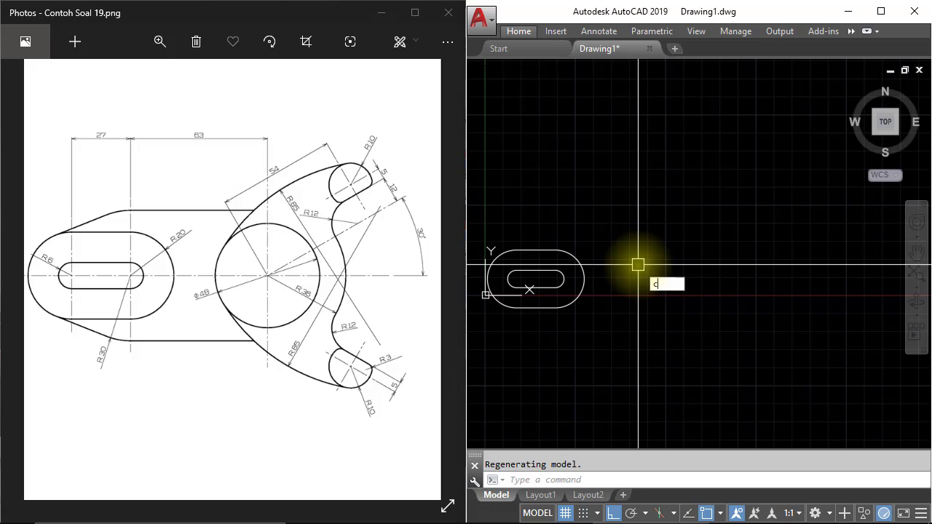
Step: Start a circle centred 63 units right of the slot's right end centre using FROM
key(Return)
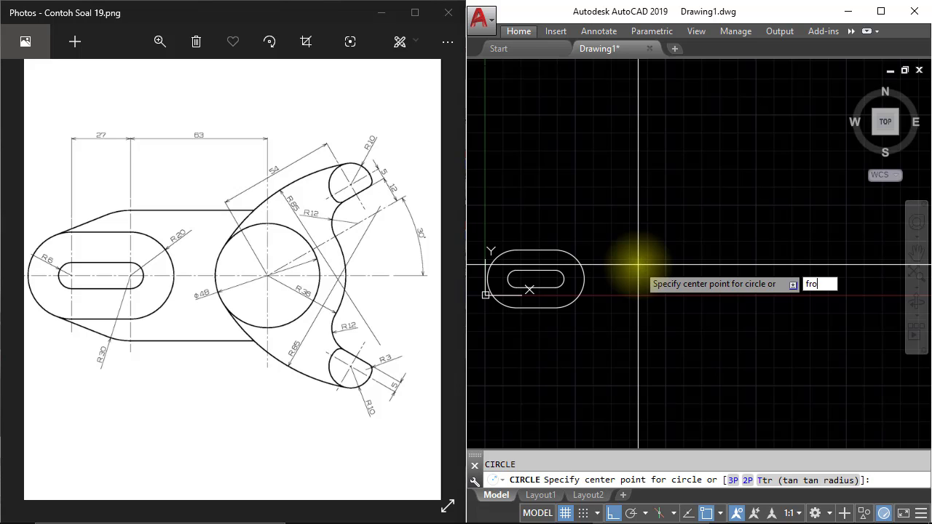
key(Return)
scroll(568, 287, up, 2)
scroll(566, 290, up, 1)
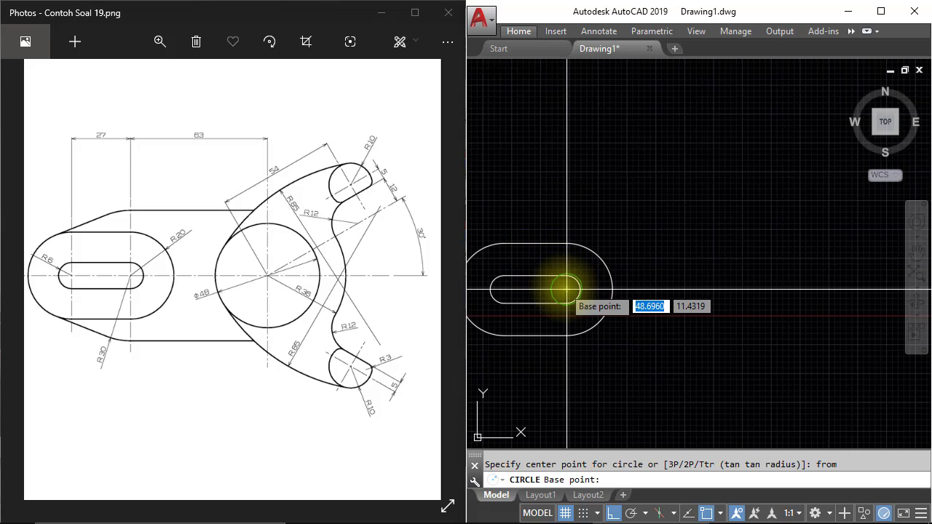
click(567, 290)
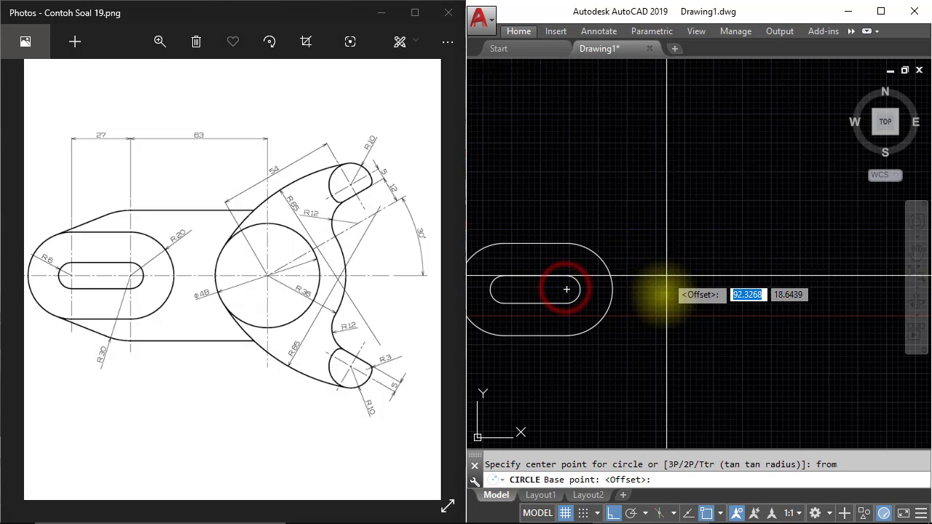
scroll(670, 284, down, 3)
scroll(669, 283, down, 1)
middle_drag(670, 283, 620, 277)
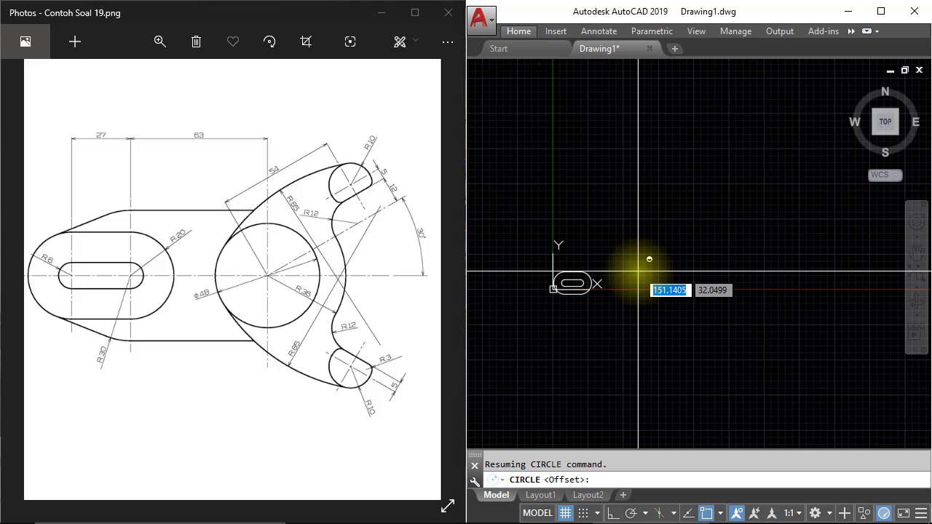
key(F8)
text(63)
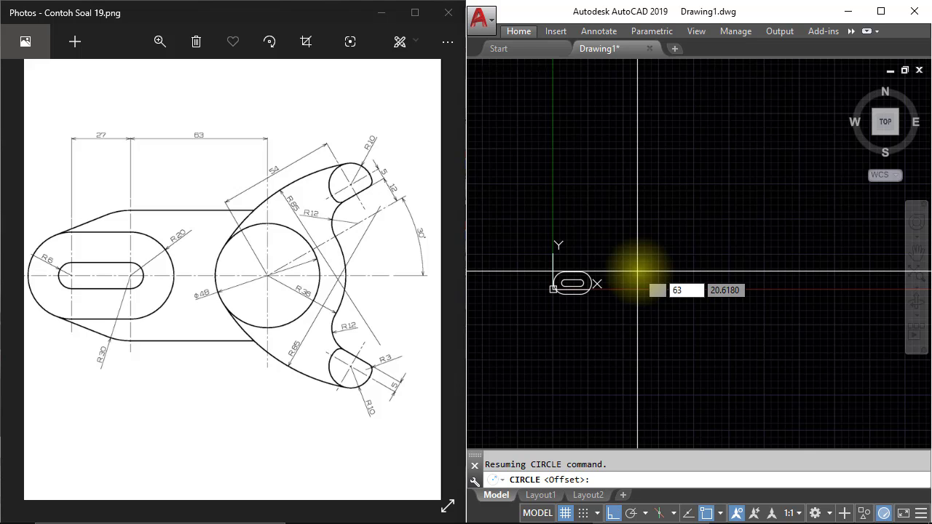
key(Tab)
key(Return)
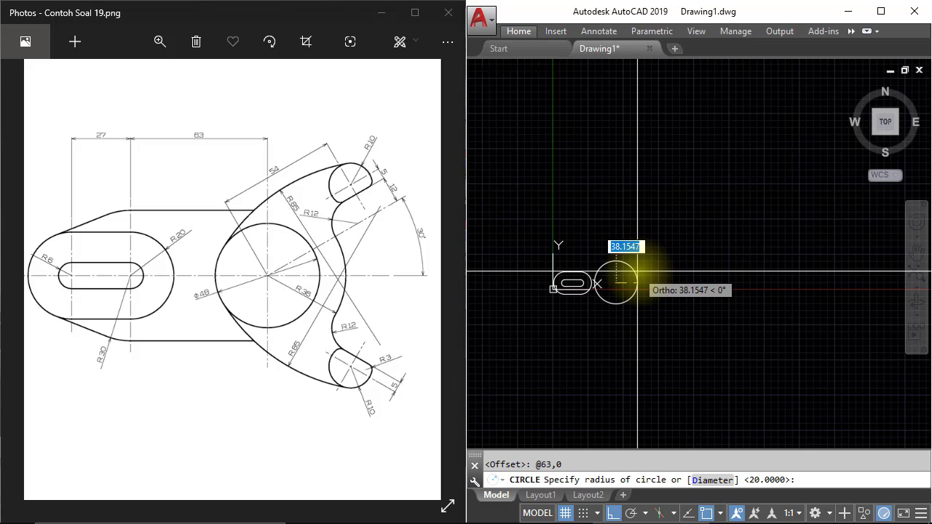
scroll(637, 271, up, 4)
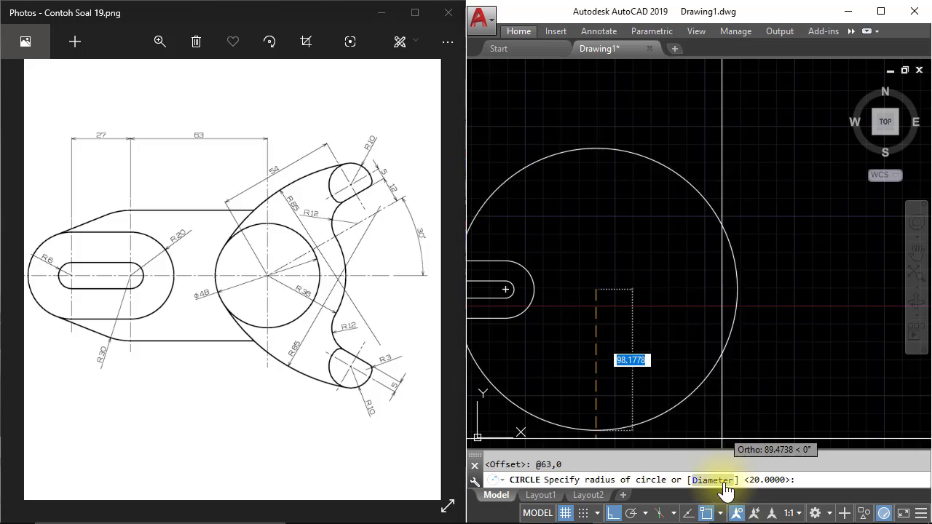
Step: Give the hub circle a diameter of 48
text(d)
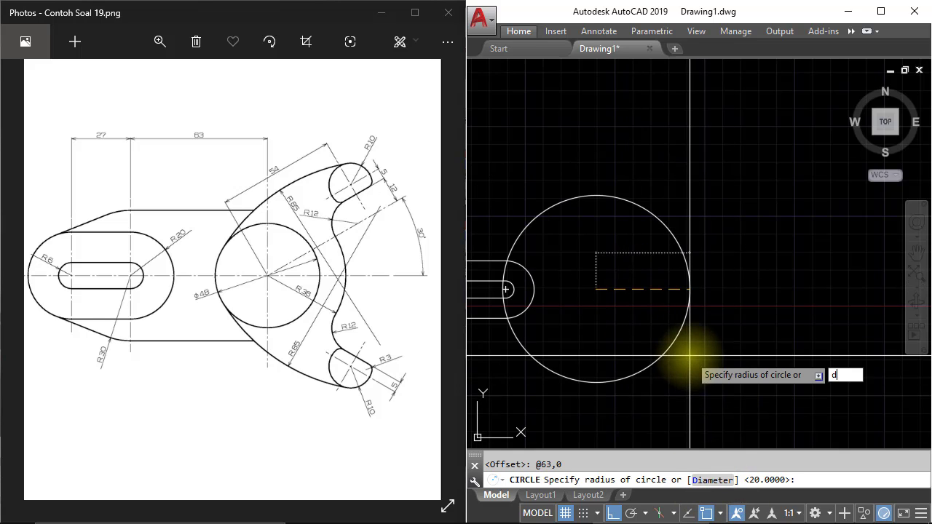
key(Return)
text(48)
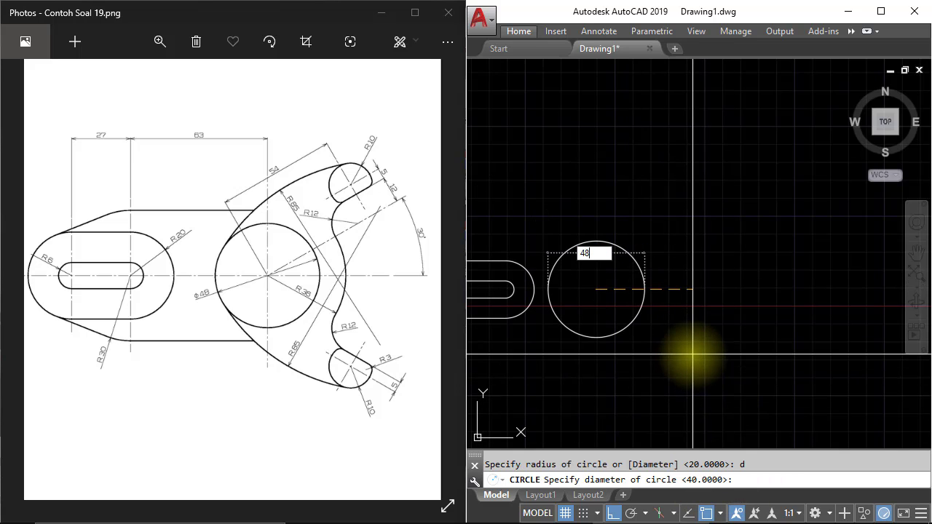
key(Return)
middle_drag(572, 298, 626, 265)
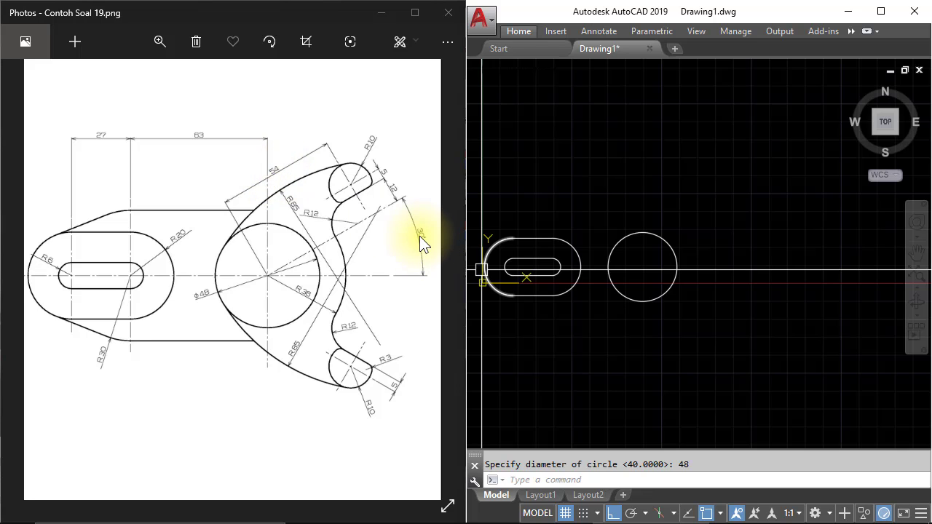
middle_drag(653, 265, 640, 271)
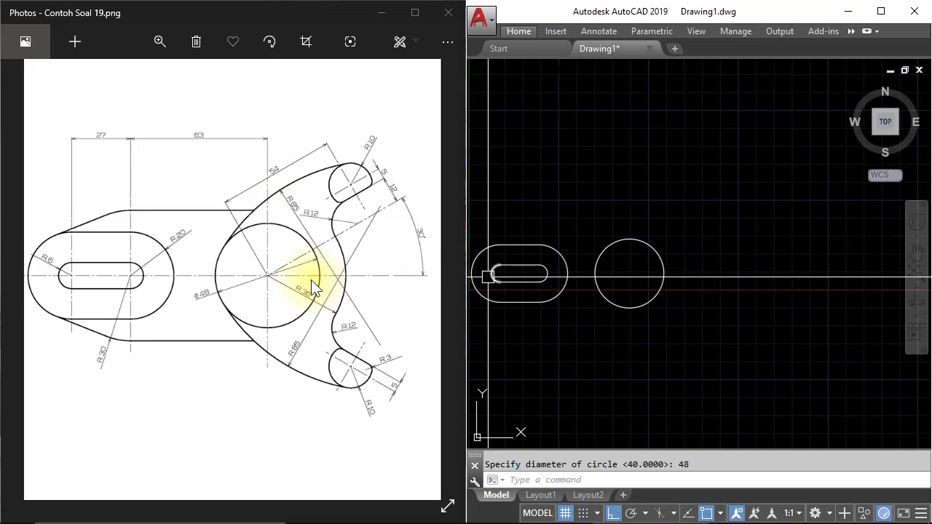
scroll(572, 301, up, 4)
middle_drag(572, 301, 718, 254)
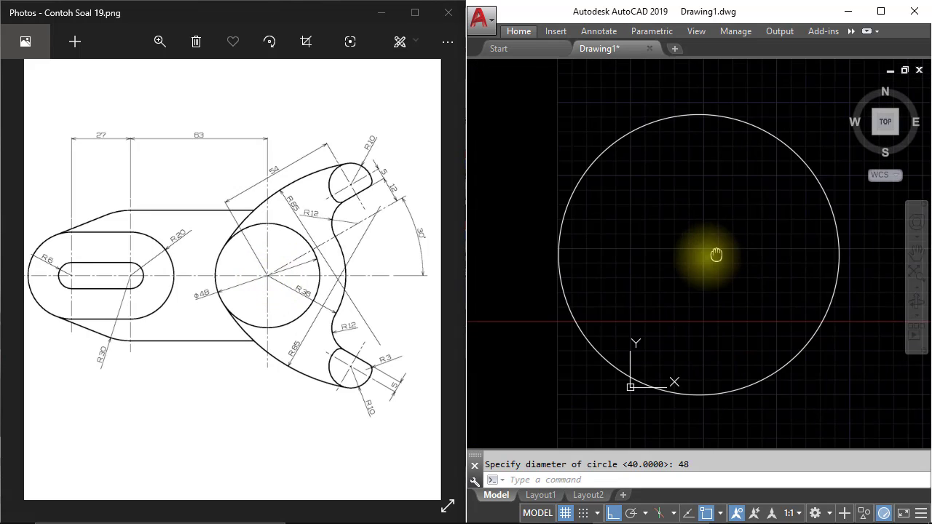
scroll(681, 266, down, 1)
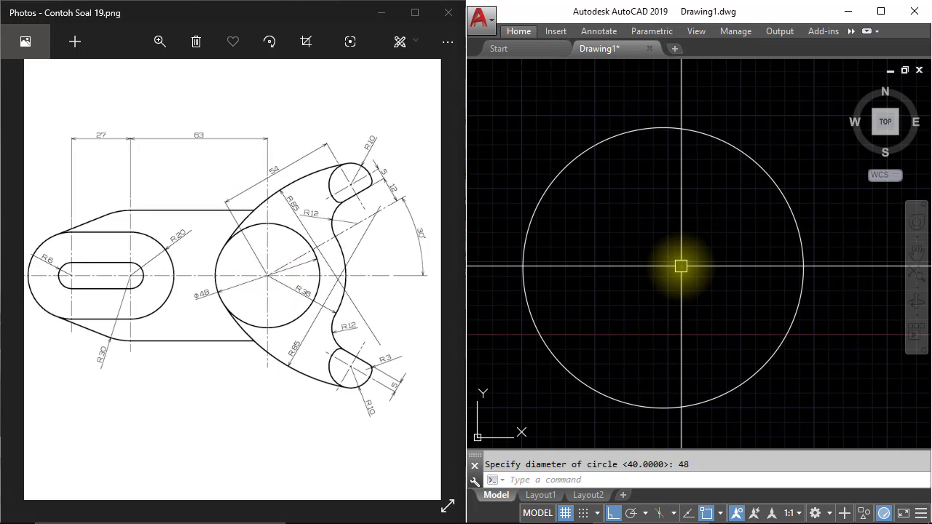
Step: Draw a 54-unit line at 30° from the hub circle's centre with Ortho off
text(l)
key(Return)
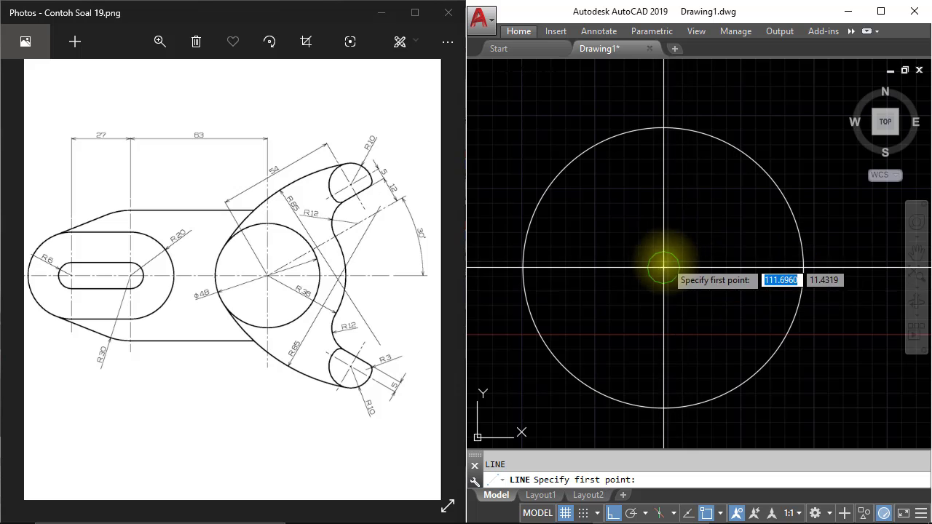
text(cen)
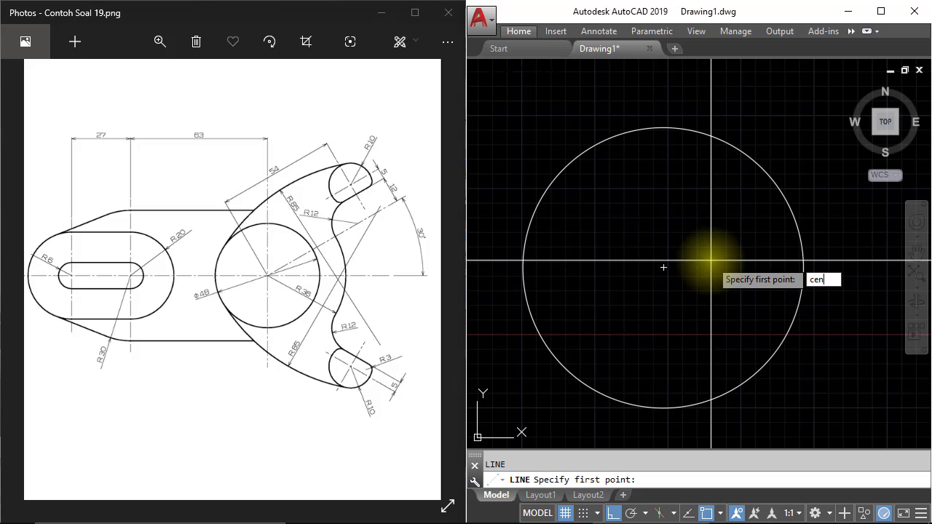
key(Return)
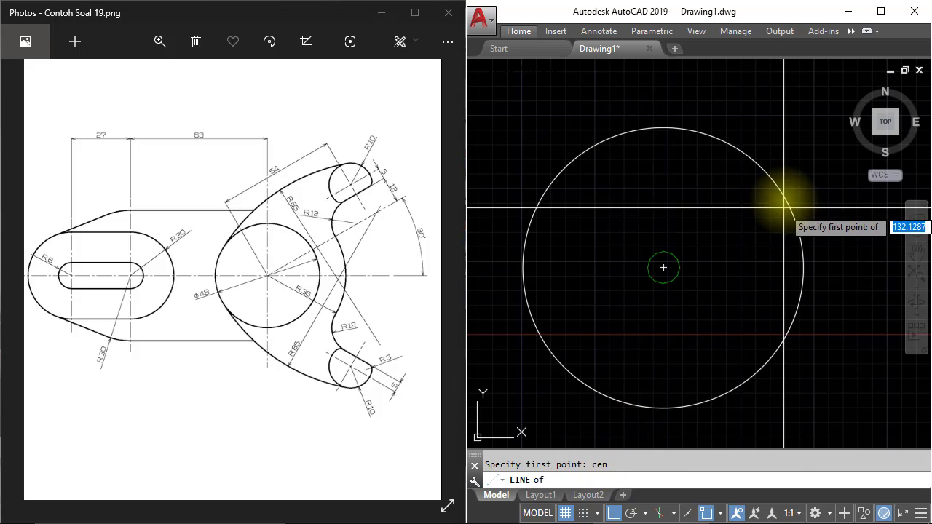
click(769, 181)
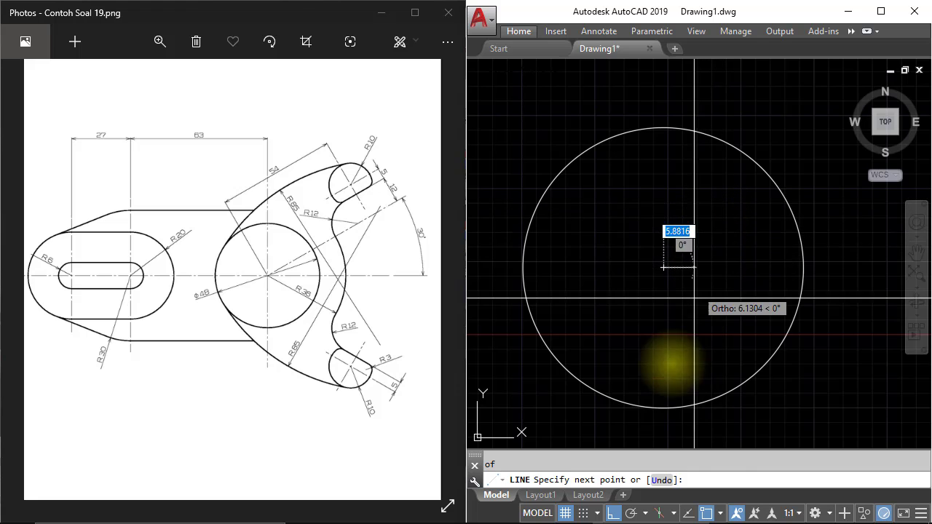
click(615, 514)
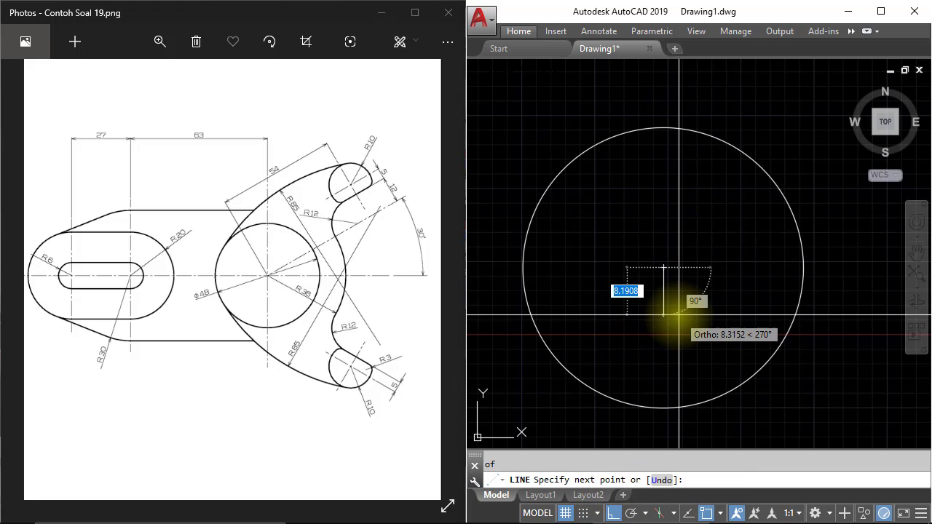
key(F8)
scroll(670, 291, down, 2)
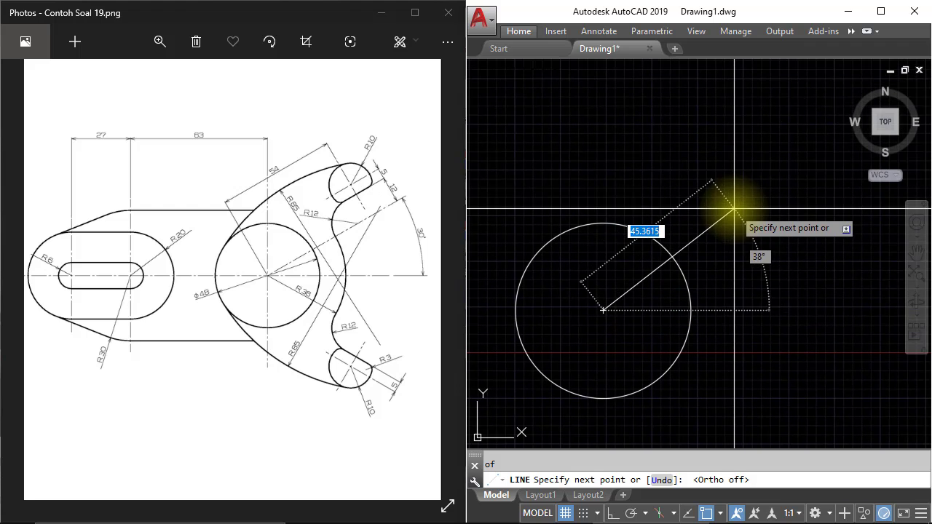
middle_click(712, 169)
text(30)
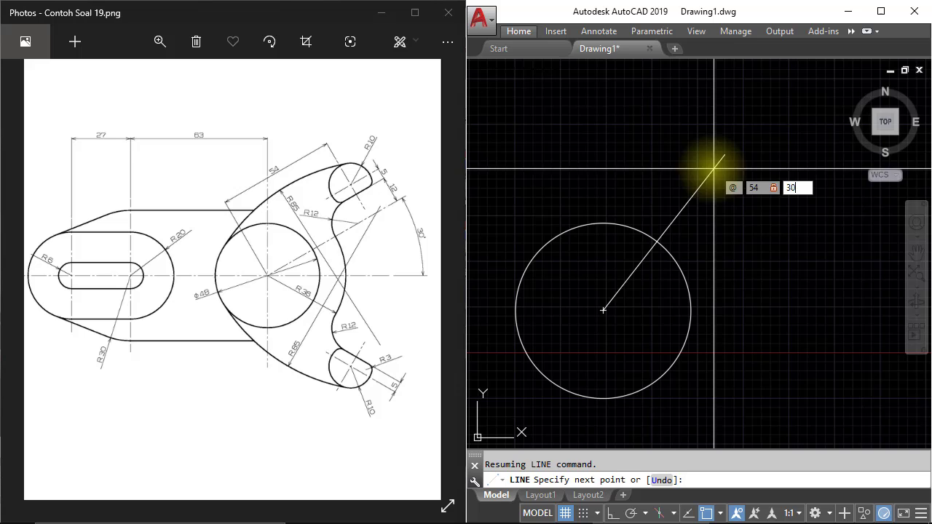
text(0)
key(Return)
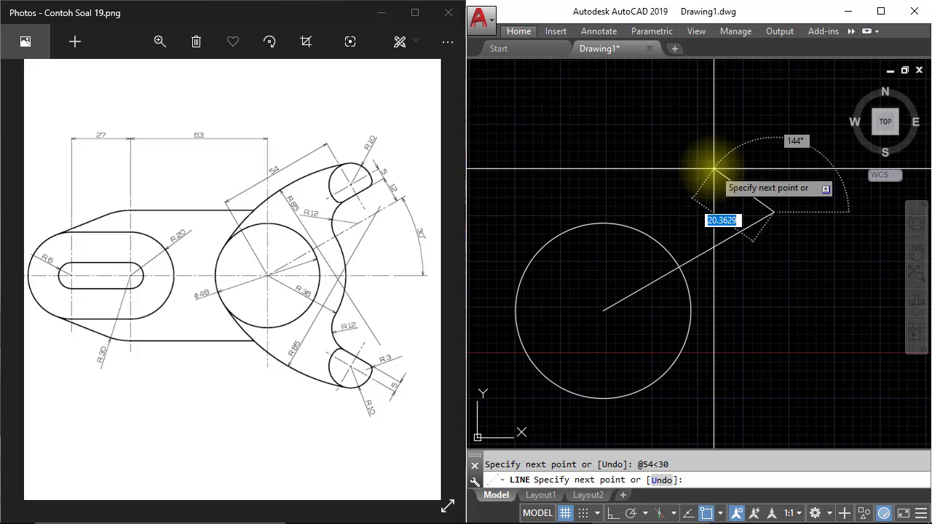
key(Return)
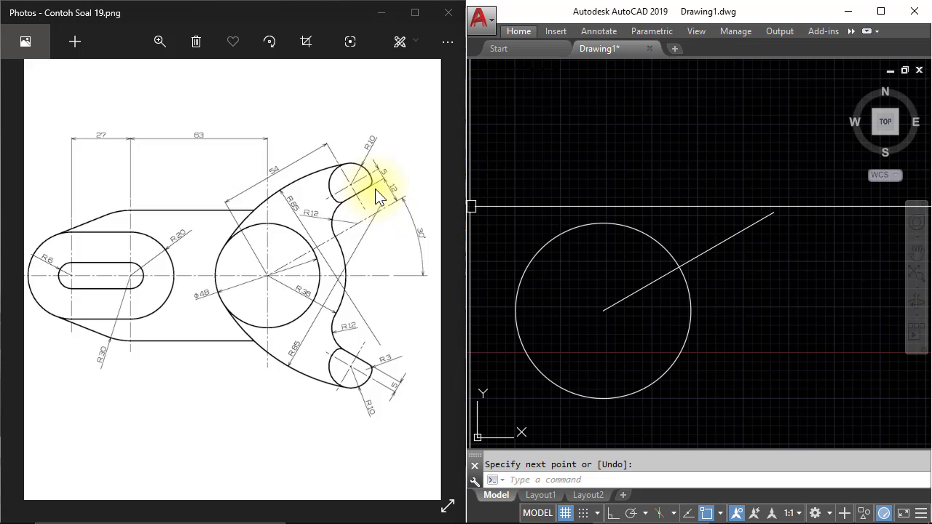
middle_drag(710, 211, 710, 219)
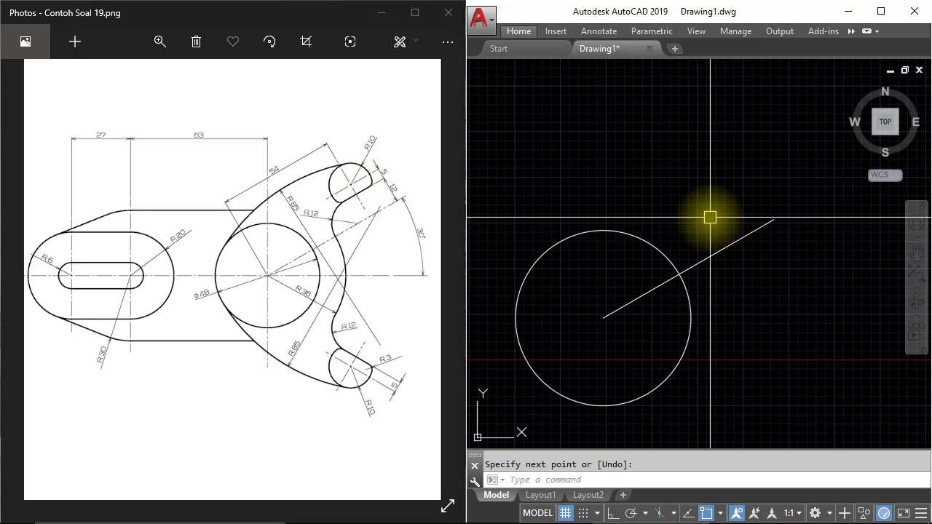
text(o)
Step: Offset the 30° line 12 units upward
key(Return)
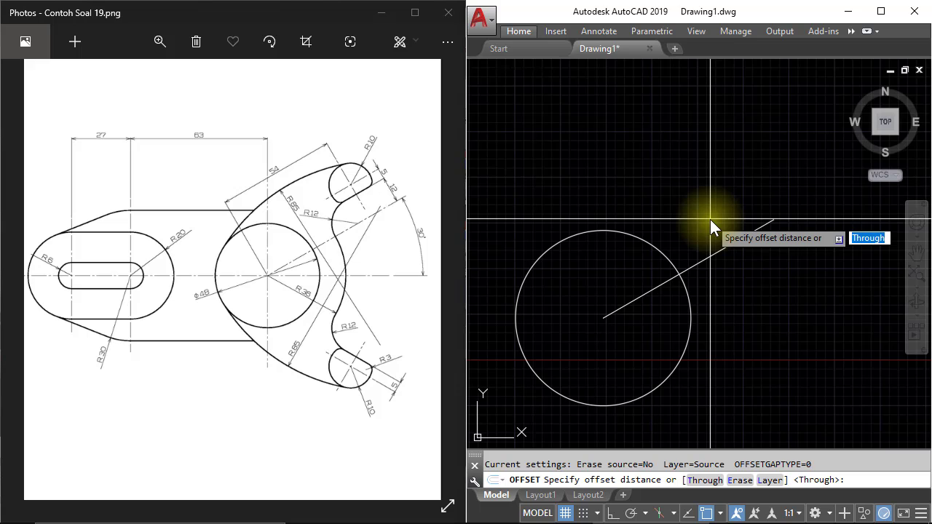
text(12)
key(Return)
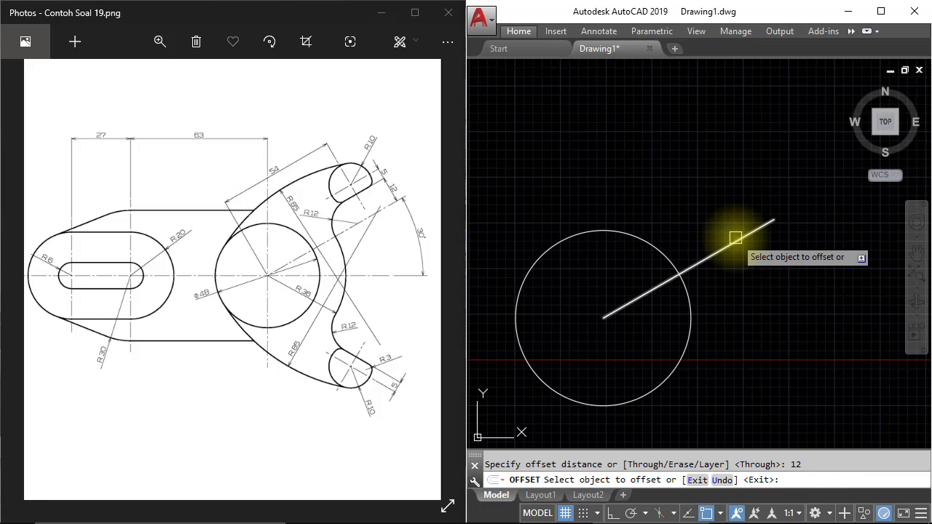
click(736, 238)
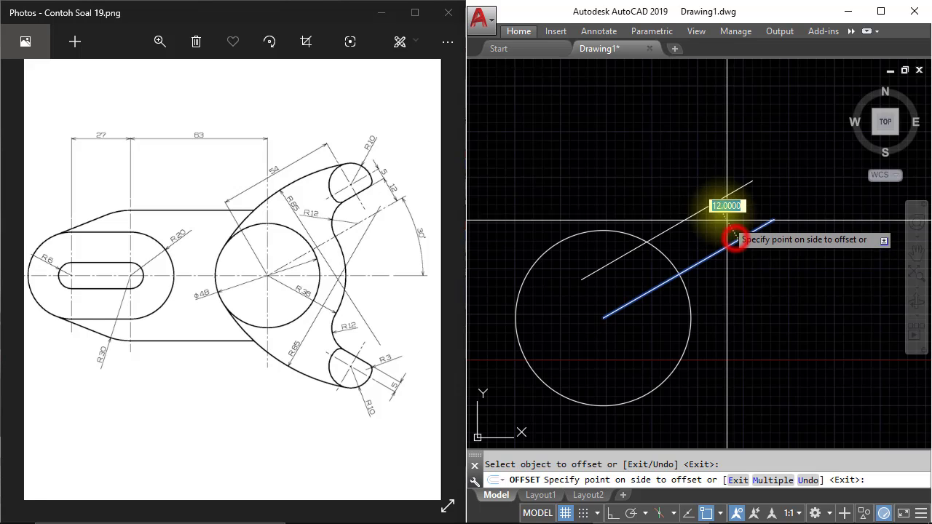
click(699, 175)
key(Return)
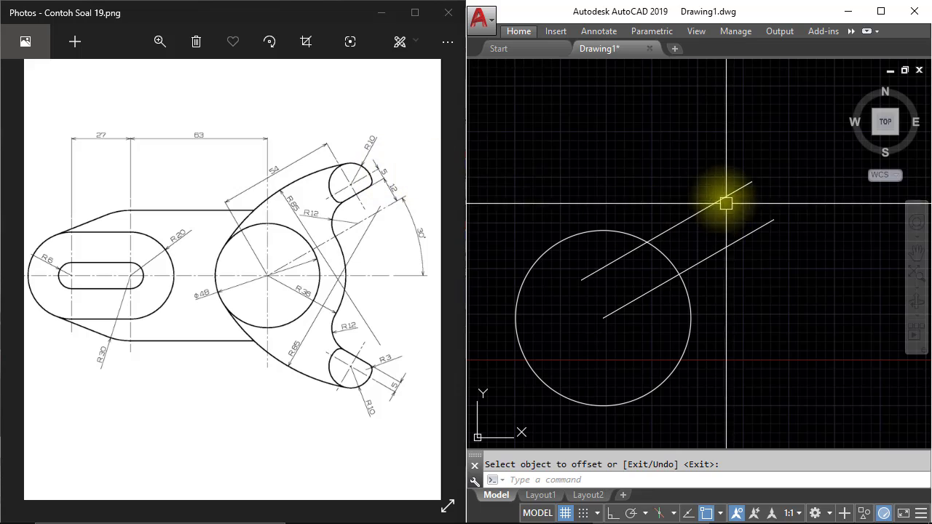
middle_drag(707, 187, 705, 200)
Step: Offset the new parallel line a further 5 units upward
key(Return)
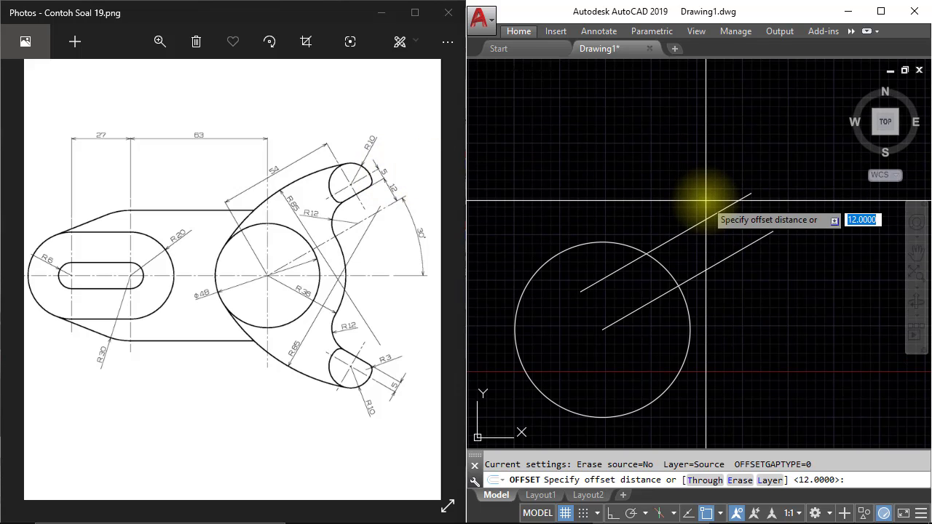
text(5)
key(Return)
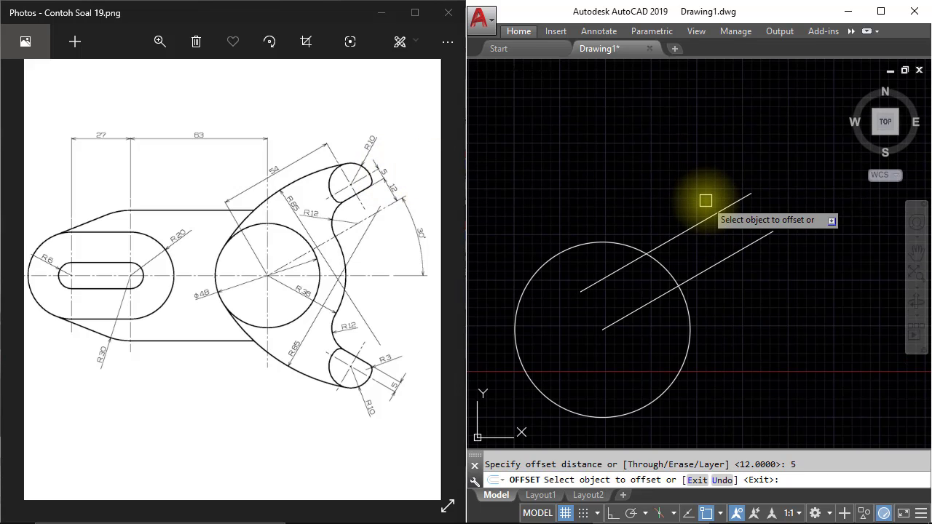
click(737, 209)
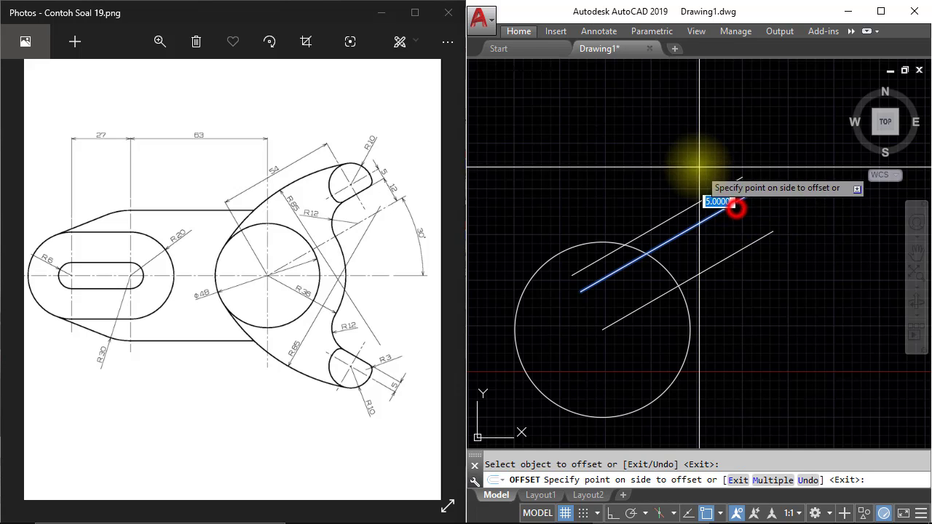
click(737, 154)
key(Return)
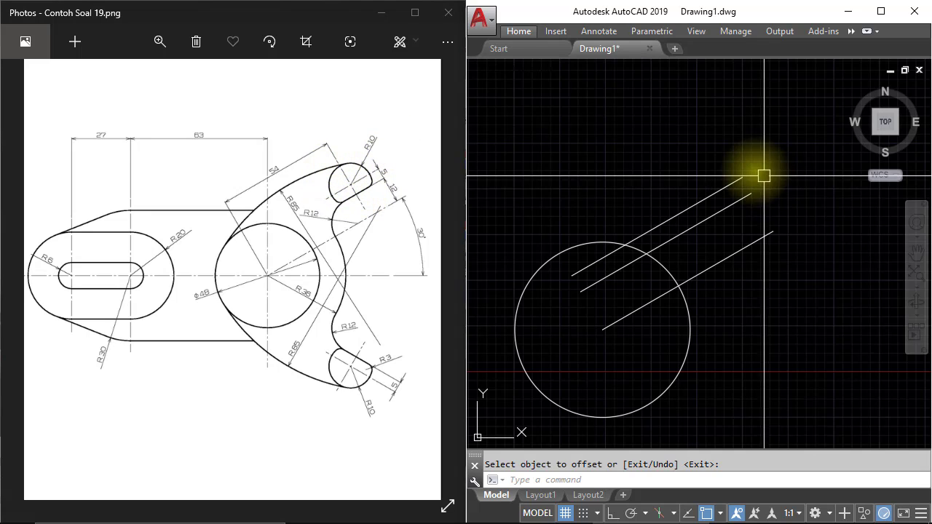
Step: Draw a trial radius 5 circle at the top line's end, then delete it
middle_drag(738, 163, 736, 168)
key(Return)
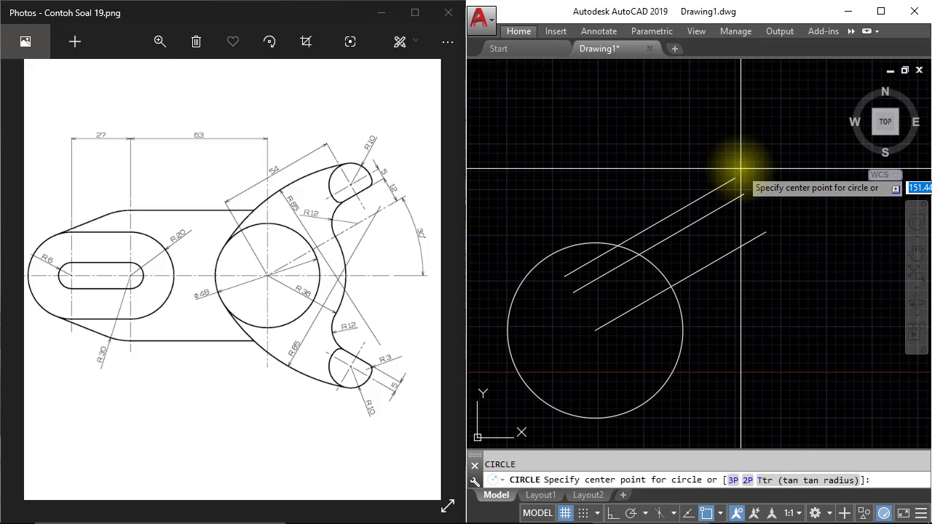
click(736, 178)
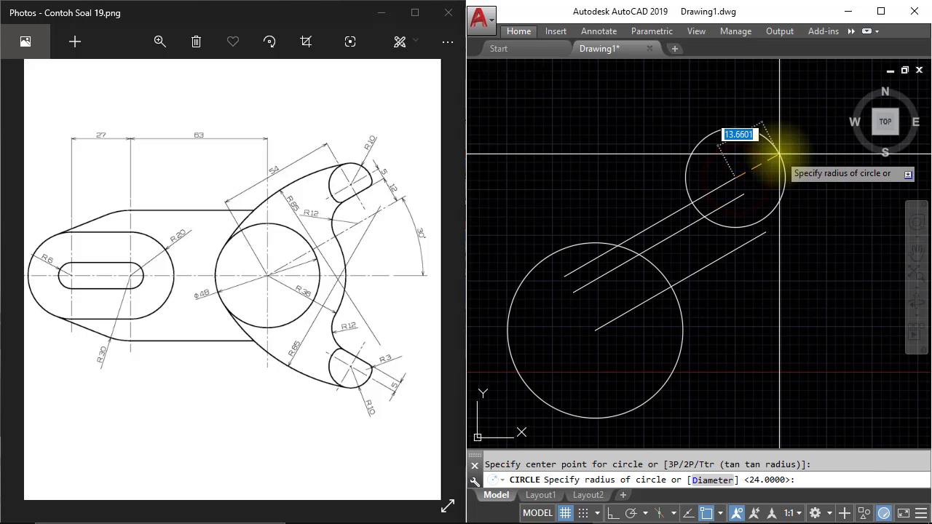
text(5)
key(Return)
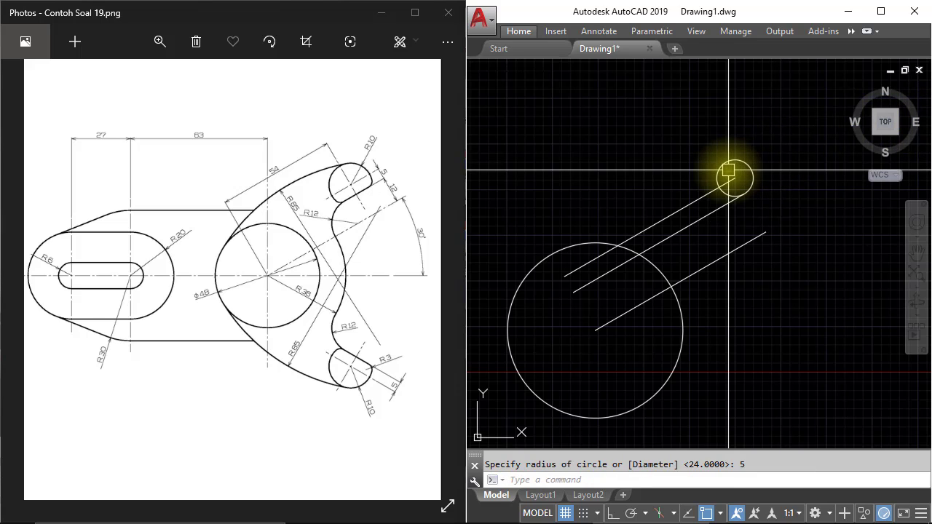
click(750, 173)
key(Delete)
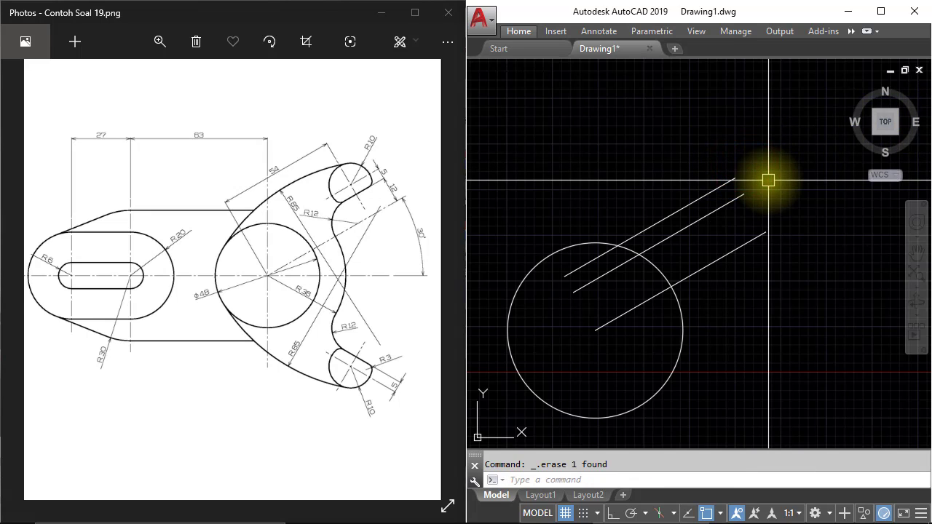
Step: Draw a radius 10 circle centred on the topmost offset line's outer end
text(c)
key(Return)
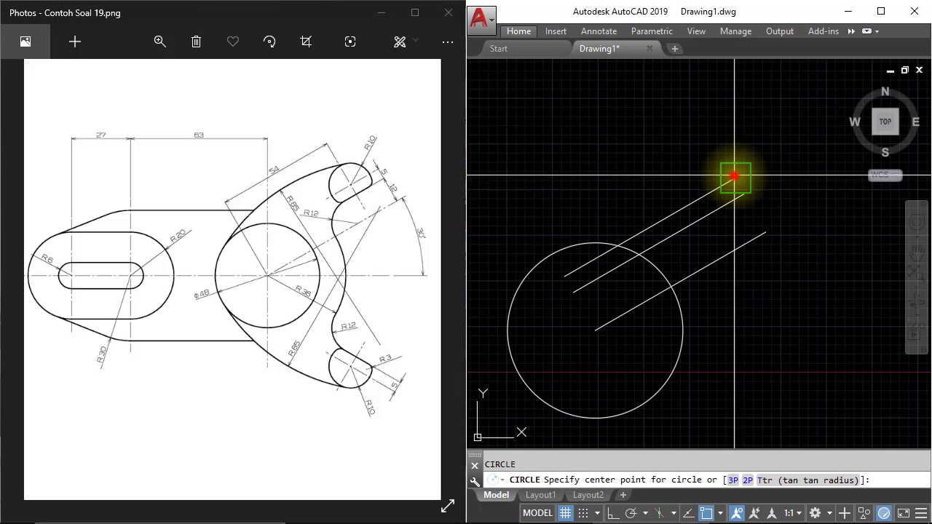
click(735, 176)
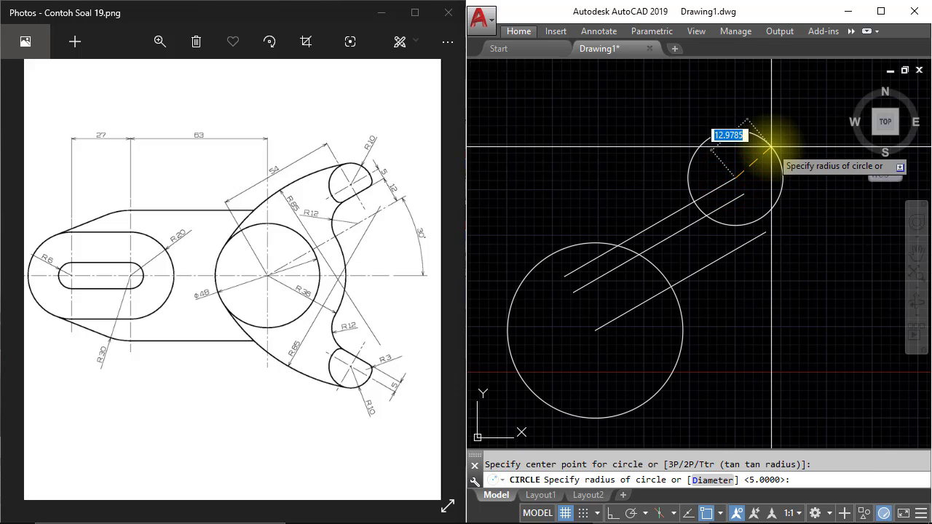
text(10)
key(Return)
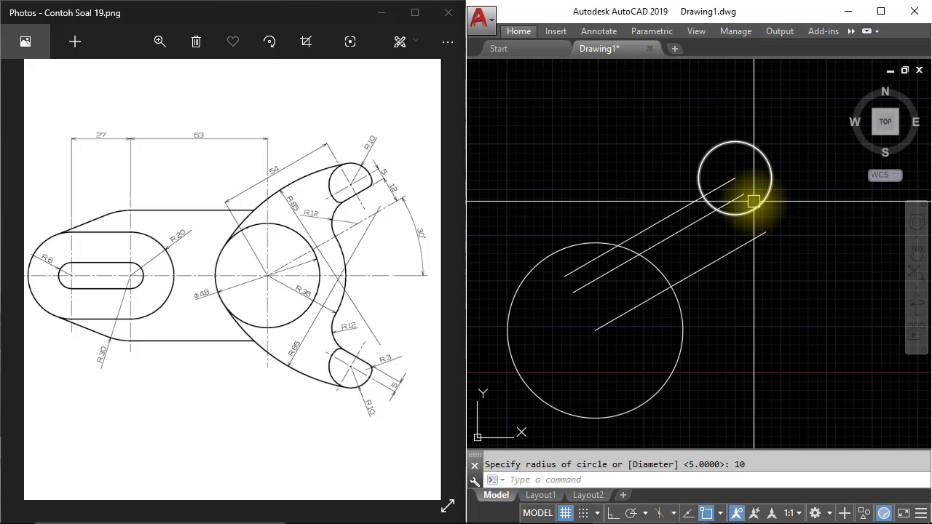
scroll(745, 197, up, 2)
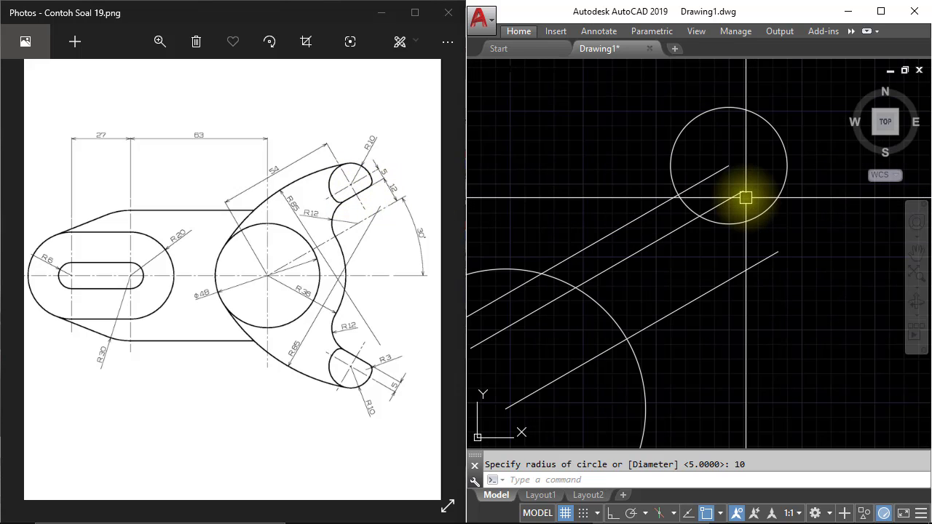
Step: Erase the topmost construction line
click(715, 171)
scroll(715, 171, down, 3)
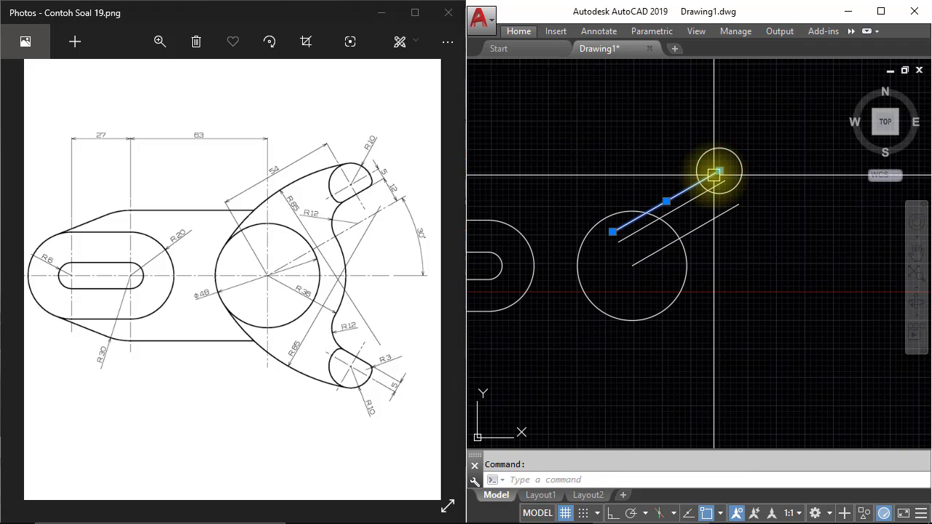
key(Delete)
scroll(735, 182, up, 3)
text(EX)
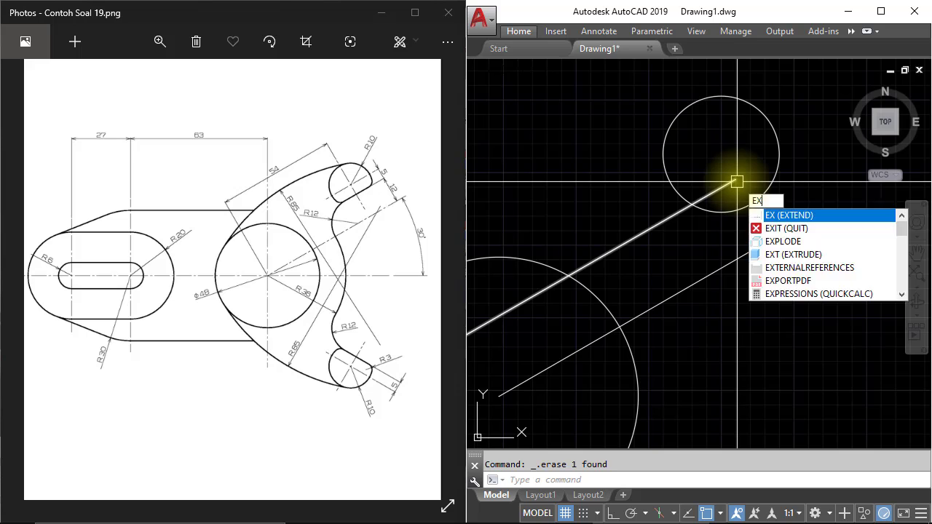
Step: Extend the line so it meets the small circle
key(Return)
key(Return)
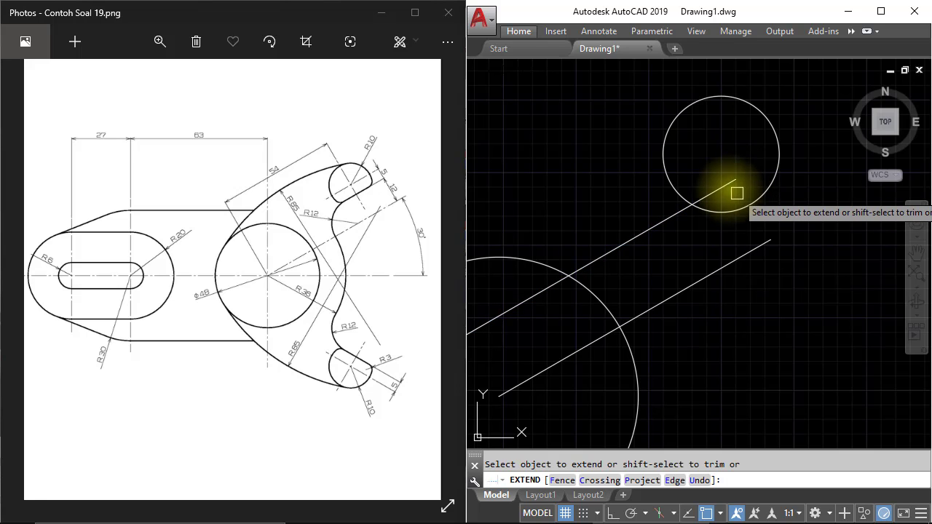
click(725, 186)
key(Return)
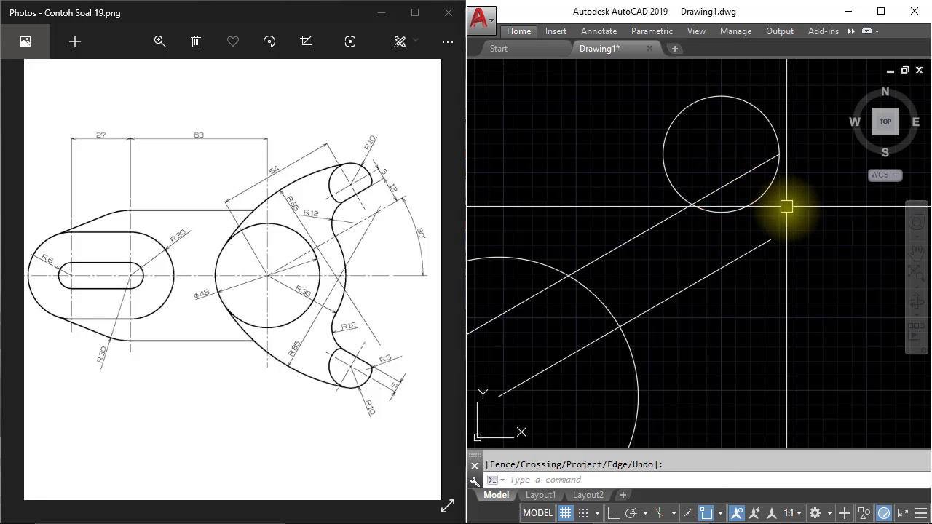
Step: Erase the lower parallel helper line
middle_drag(786, 209, 801, 209)
click(763, 247)
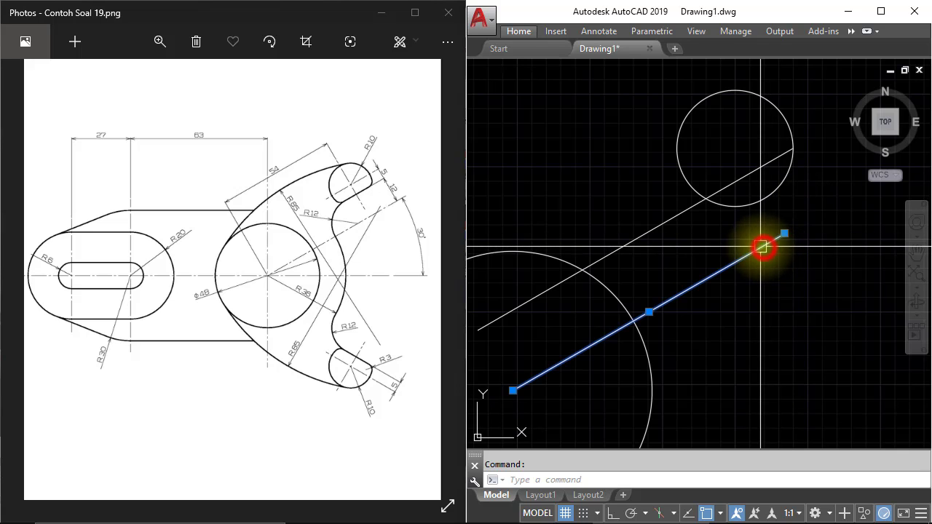
key(Delete)
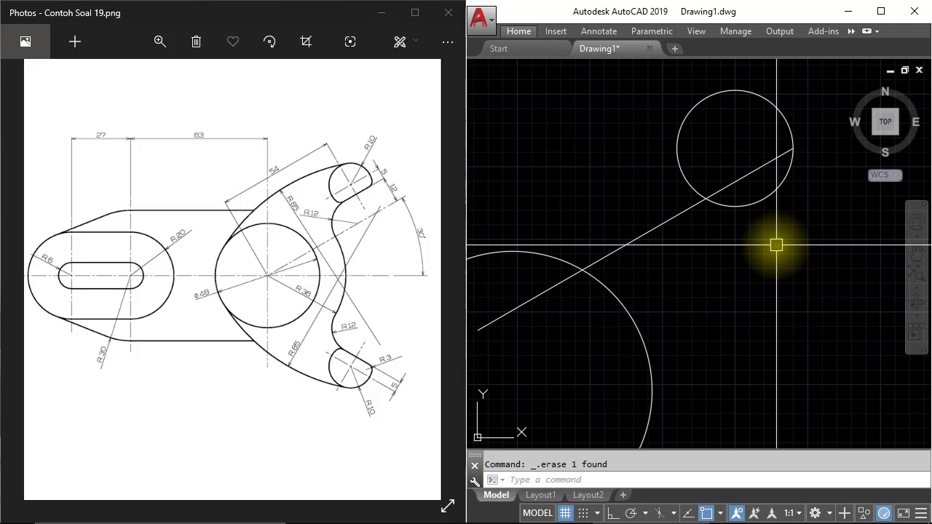
scroll(724, 229, down, 2)
scroll(755, 202, up, 3)
scroll(735, 214, down, 1)
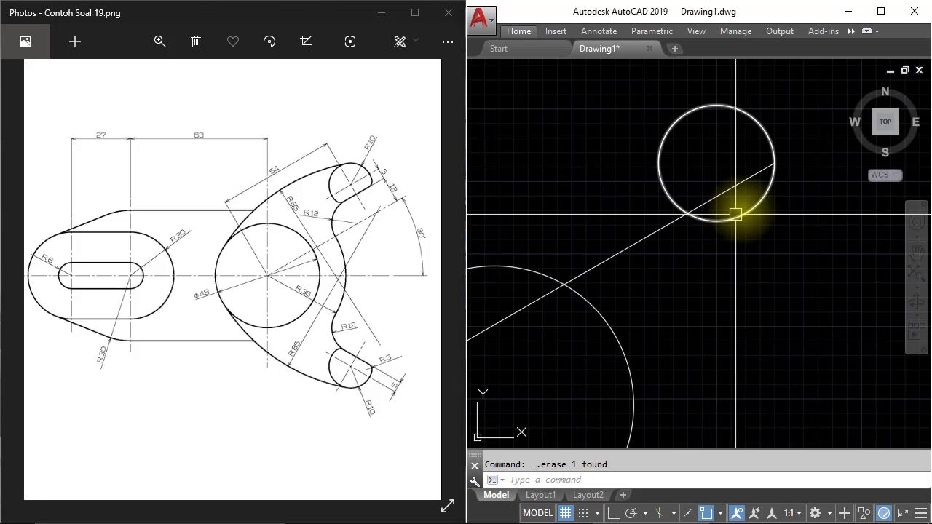
scroll(736, 214, up, 1)
scroll(680, 276, down, 3)
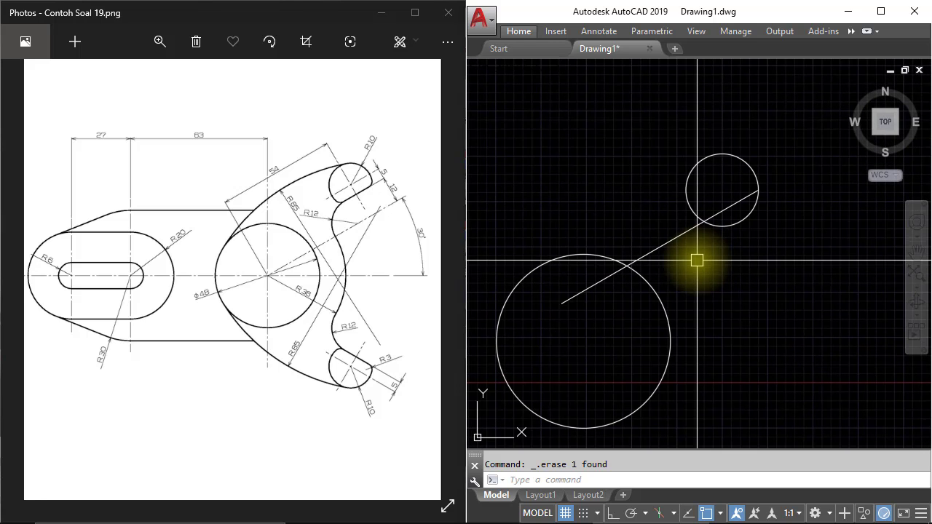
text(tr)
key(Return)
key(Return)
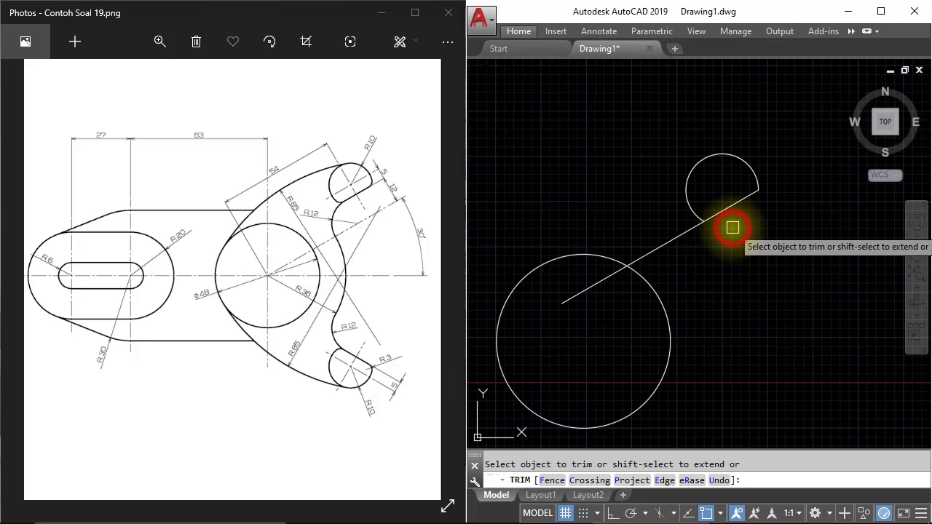
Step: Trim the slanted line back so it stops at the large hub circle's edge
click(597, 286)
key(Return)
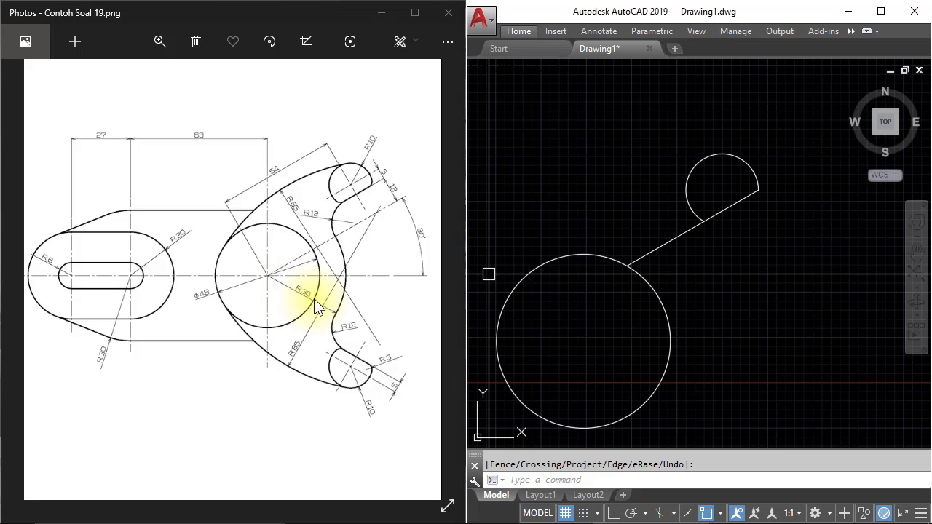
middle_drag(619, 324, 640, 314)
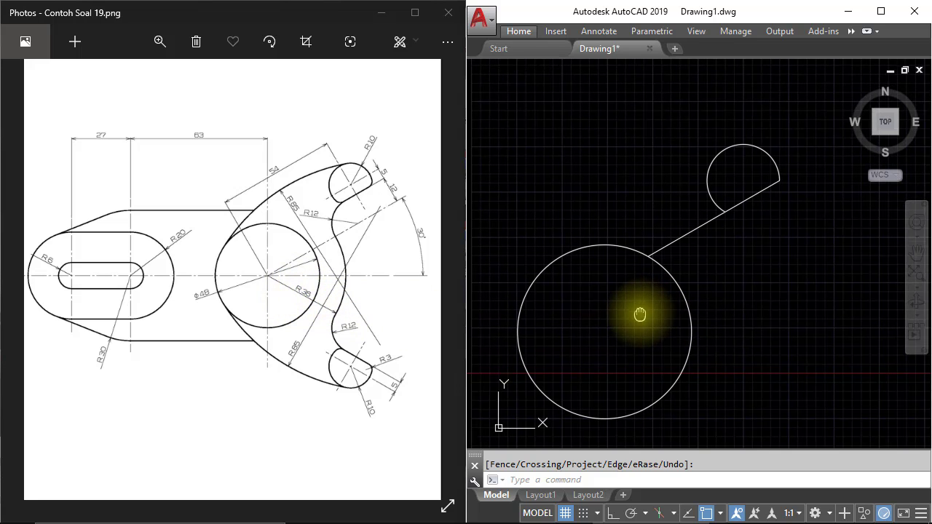
Step: Draw a radius 36 circle concentric with the 48-diameter hub circle
text(c)
key(Return)
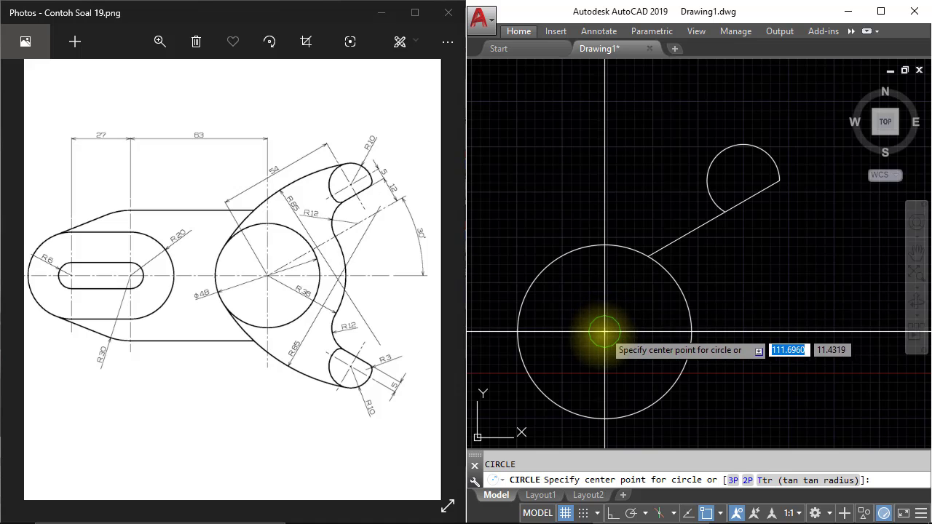
click(604, 332)
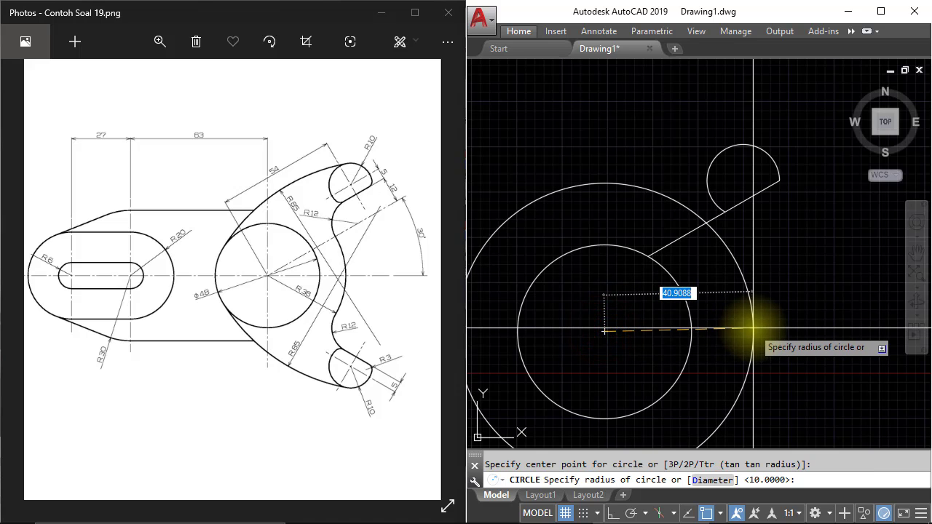
key(Return)
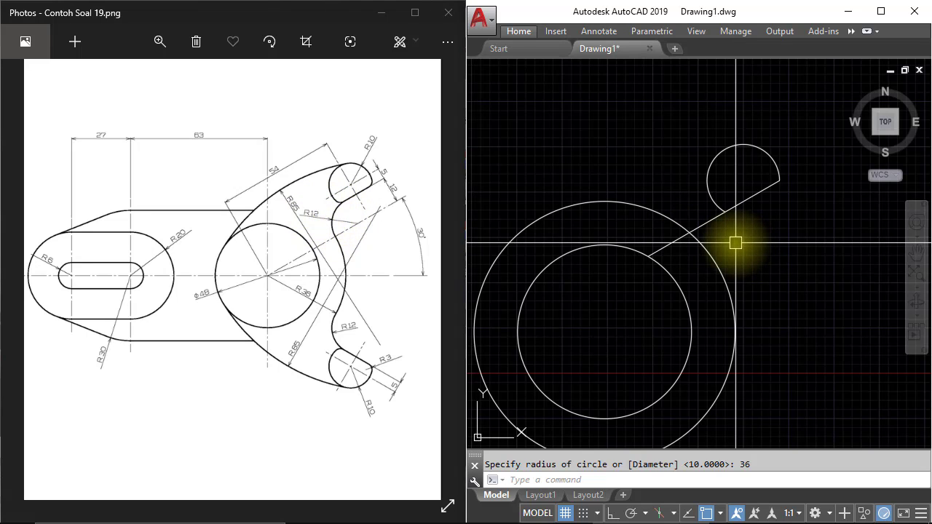
text(C)
key(Return)
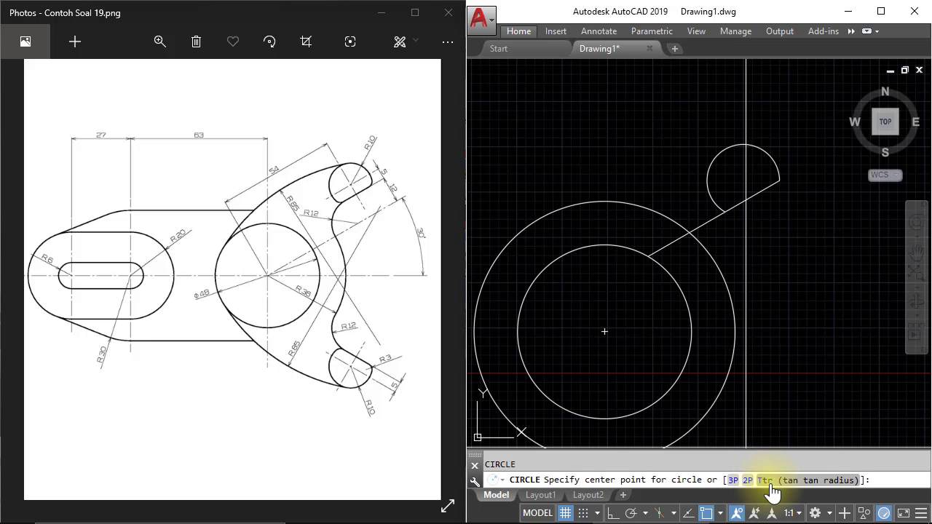
Step: Draw a radius 12 circle tangent to the R36 circle and the slanted line
text(t)
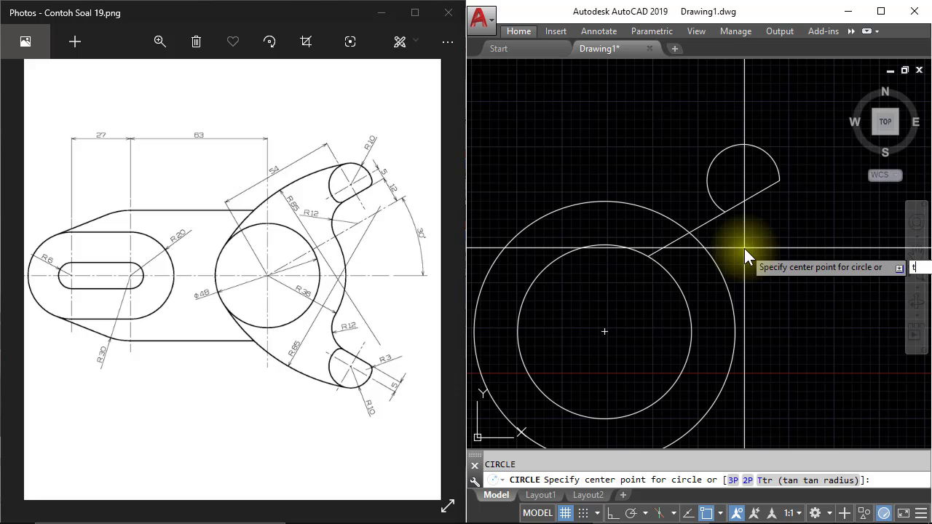
key(Return)
click(710, 224)
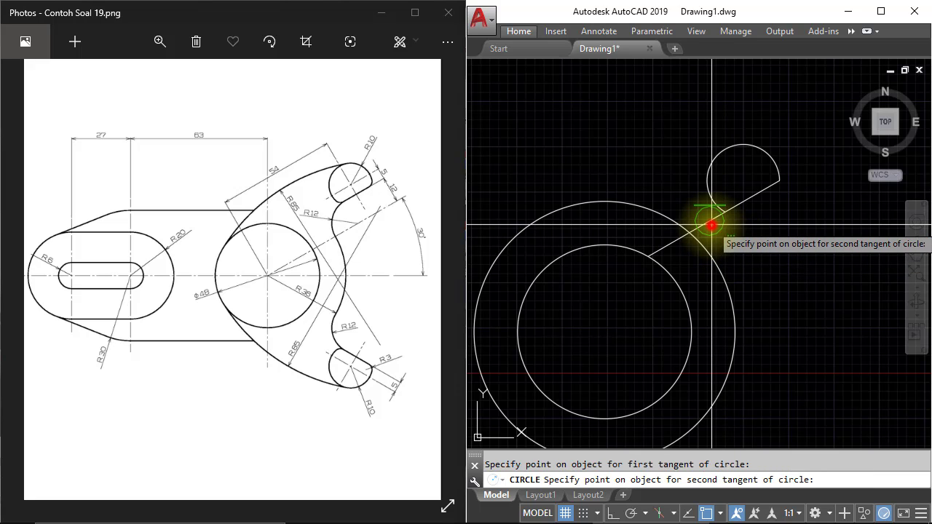
click(710, 250)
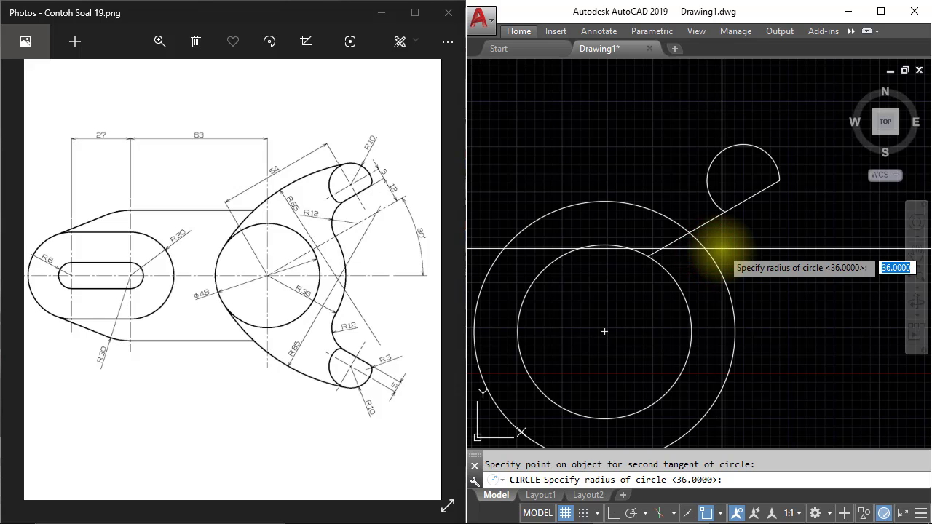
text(12)
key(Return)
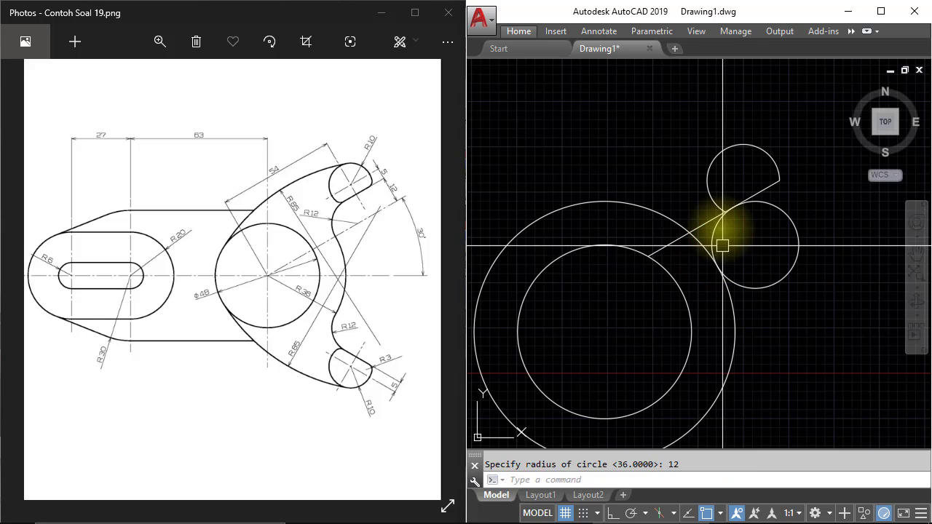
scroll(720, 236, up, 2)
scroll(726, 235, down, 2)
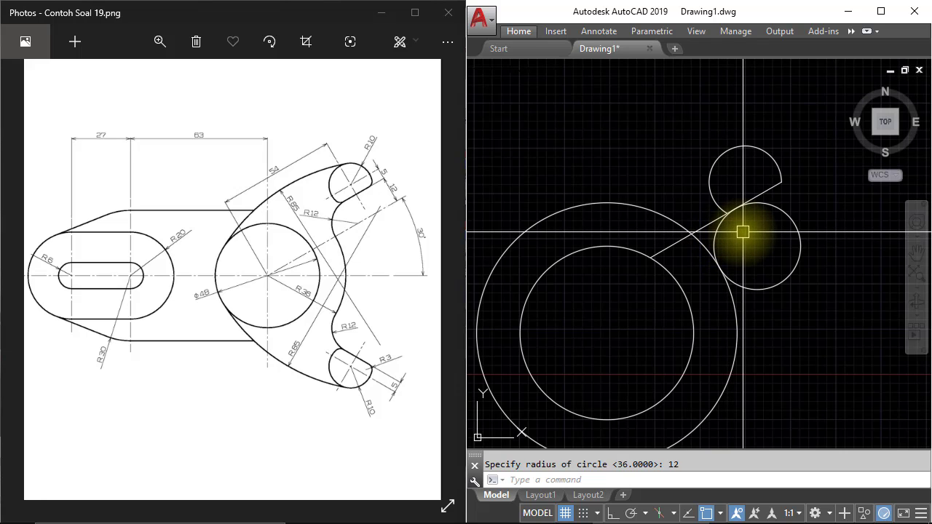
Step: Trim the R36 circle's piece past the slanted line and part of the R12 circle
text(Tr)
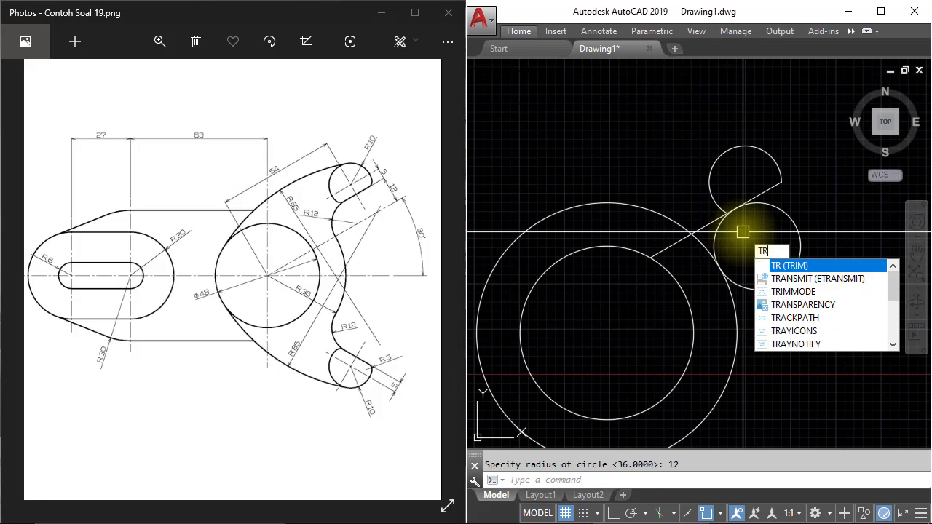
key(Return)
key(Return)
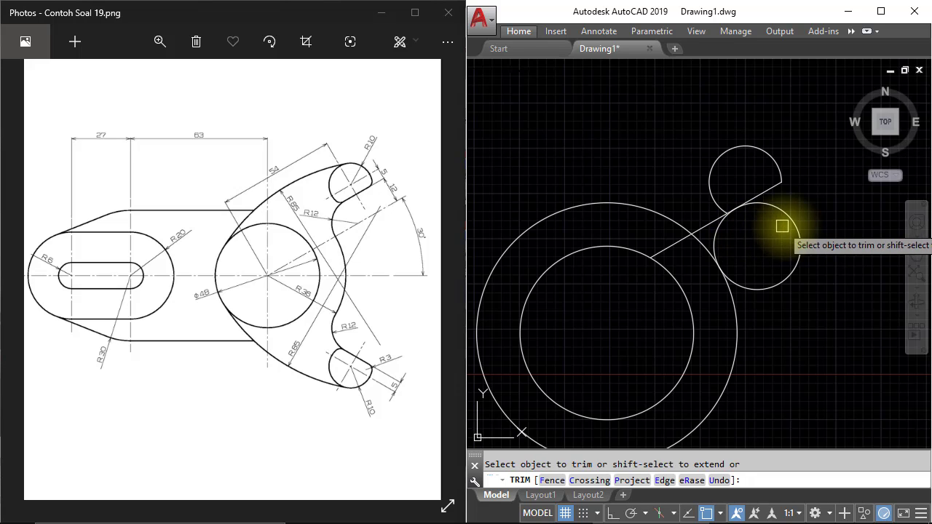
scroll(694, 244, up, 3)
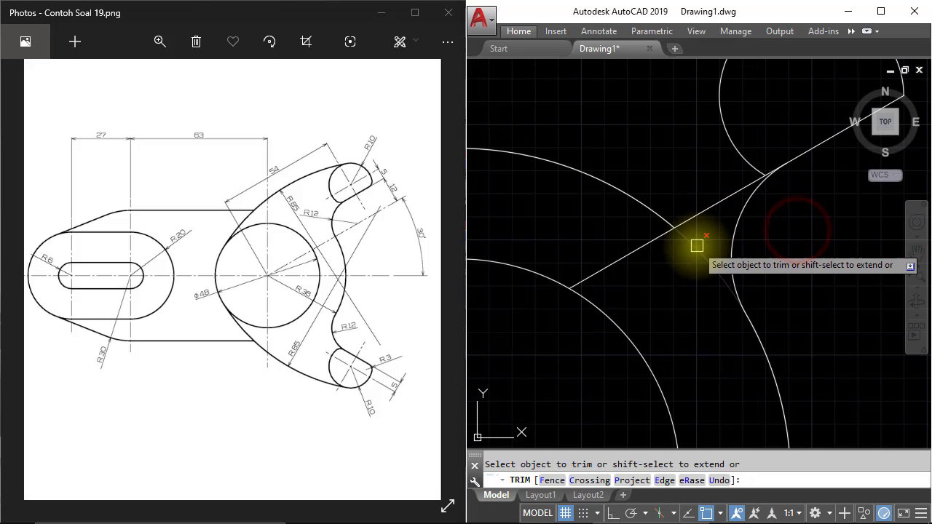
click(616, 267)
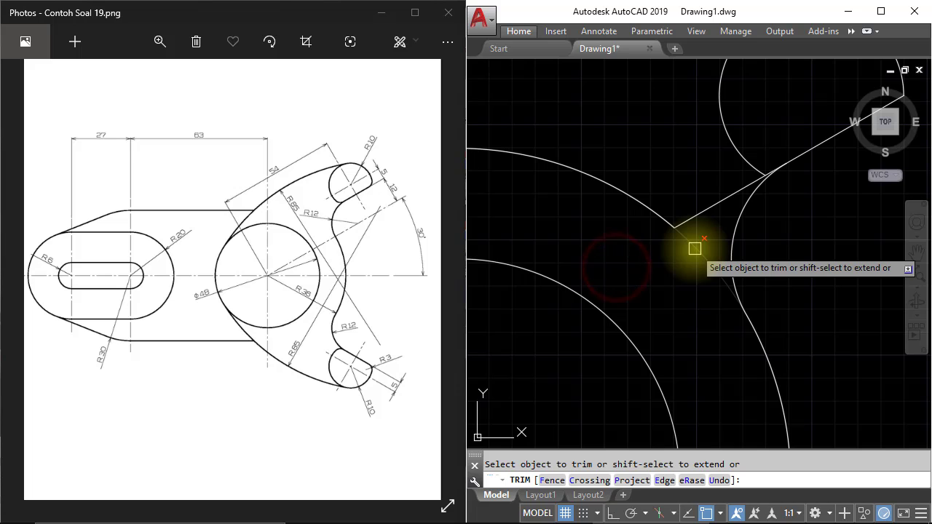
click(695, 245)
scroll(699, 212, down, 3)
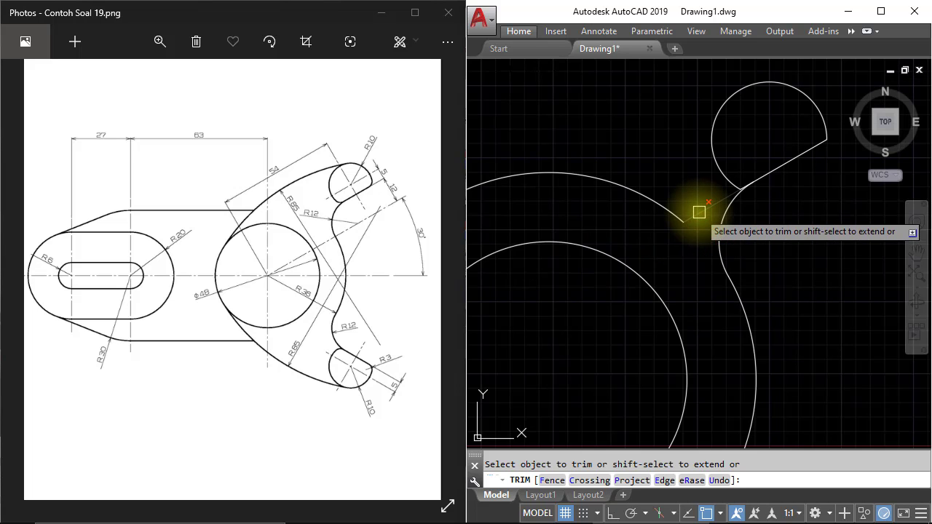
Step: Trim the remaining leftover arc and short line pieces at the junction
click(702, 210)
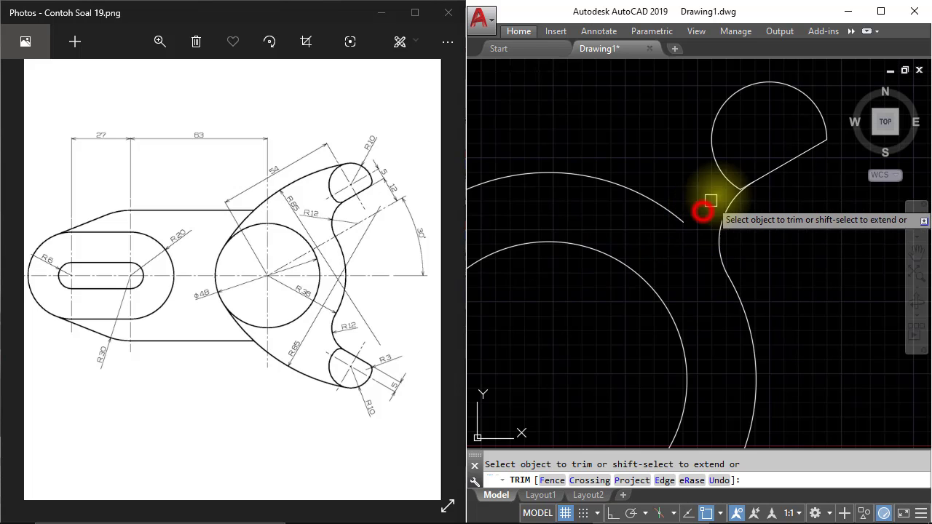
scroll(736, 218, up, 4)
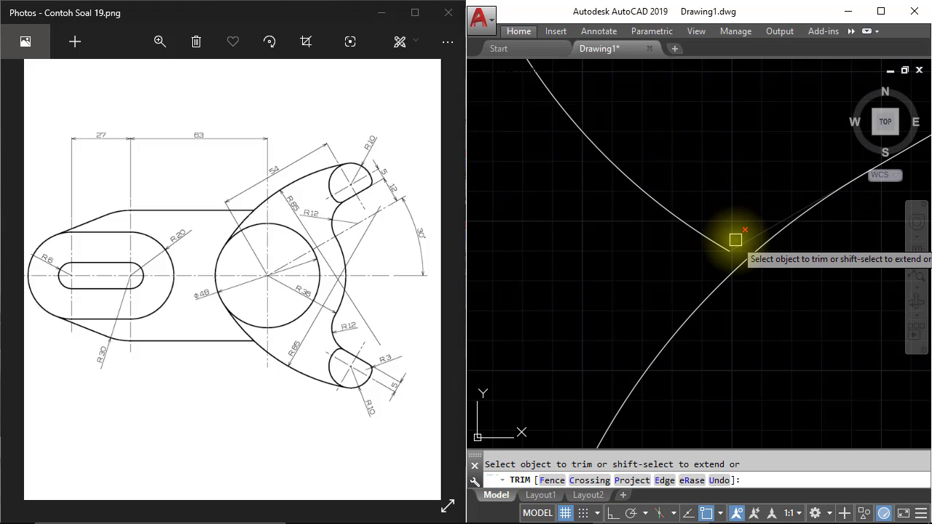
scroll(721, 240, down, 2)
scroll(728, 239, down, 1)
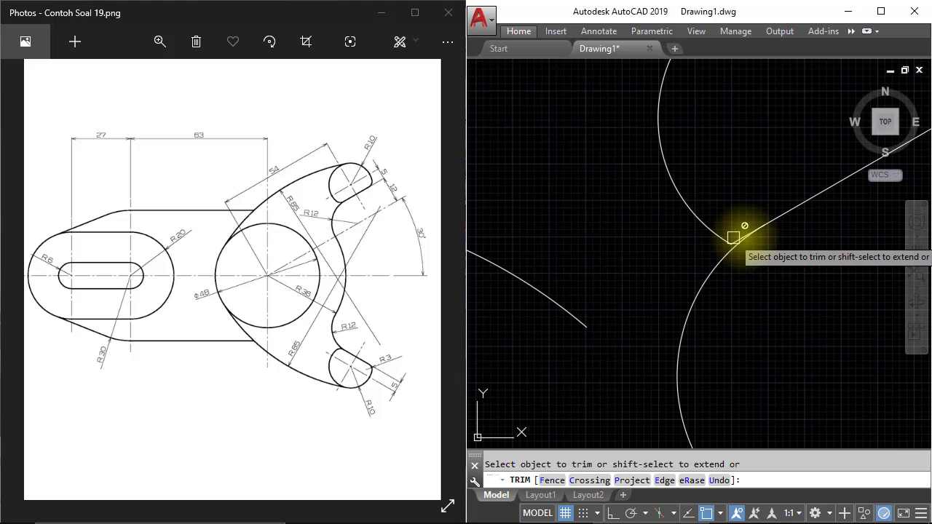
scroll(733, 237, down, 2)
scroll(764, 232, up, 2)
scroll(717, 234, up, 1)
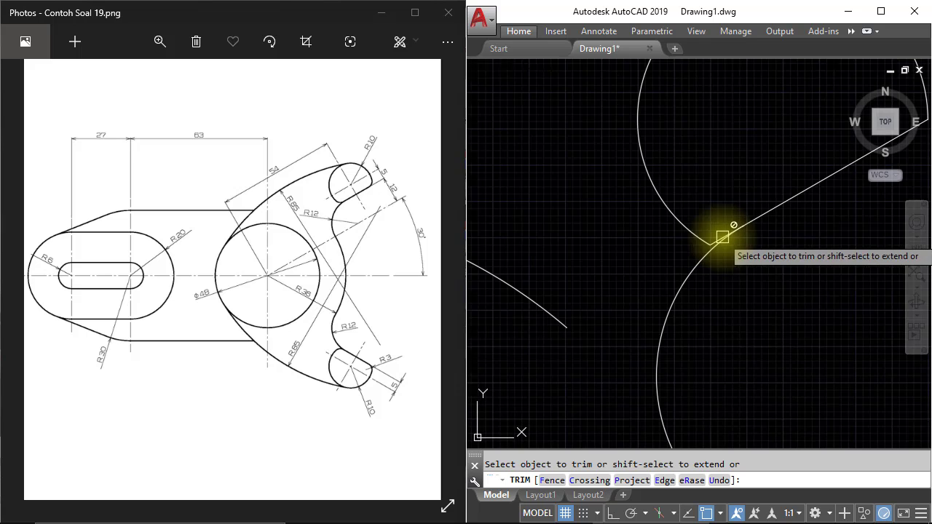
click(722, 237)
key(Return)
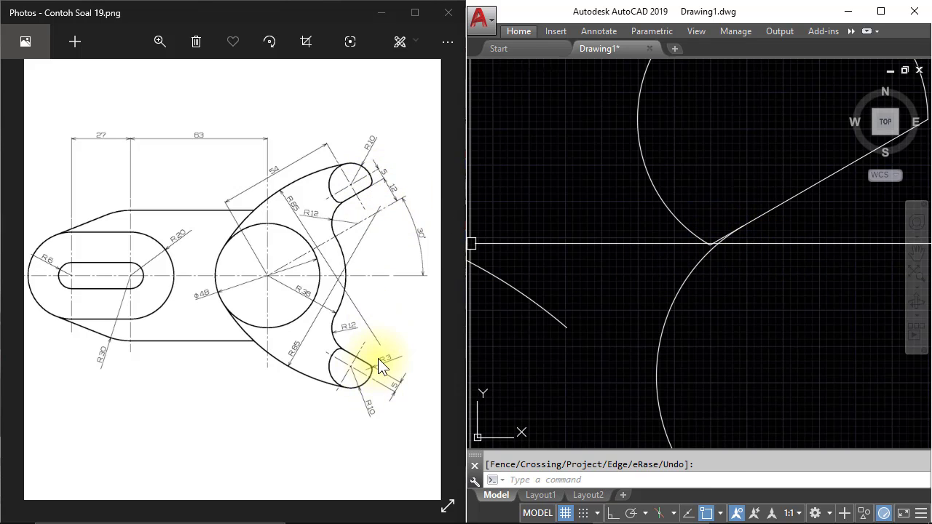
scroll(766, 318, down, 1)
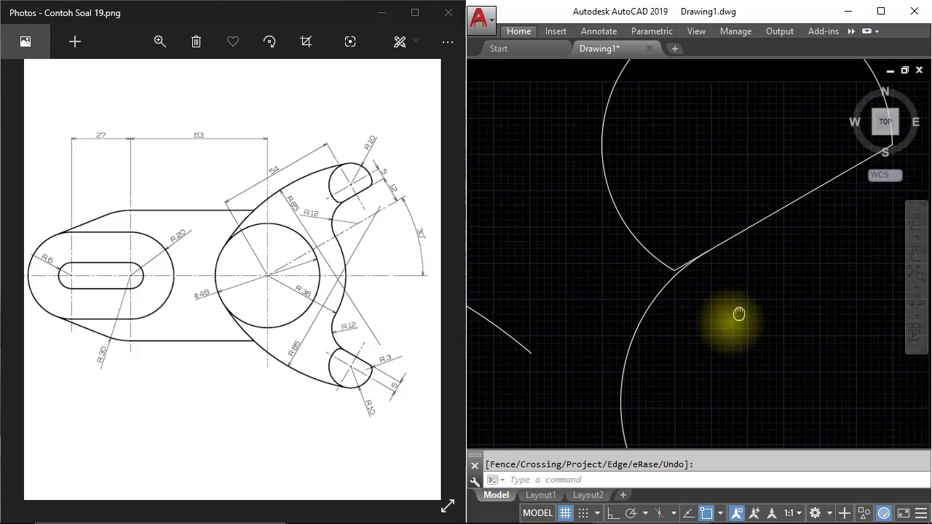
scroll(690, 323, down, 1)
scroll(690, 322, up, 1)
scroll(634, 284, up, 1)
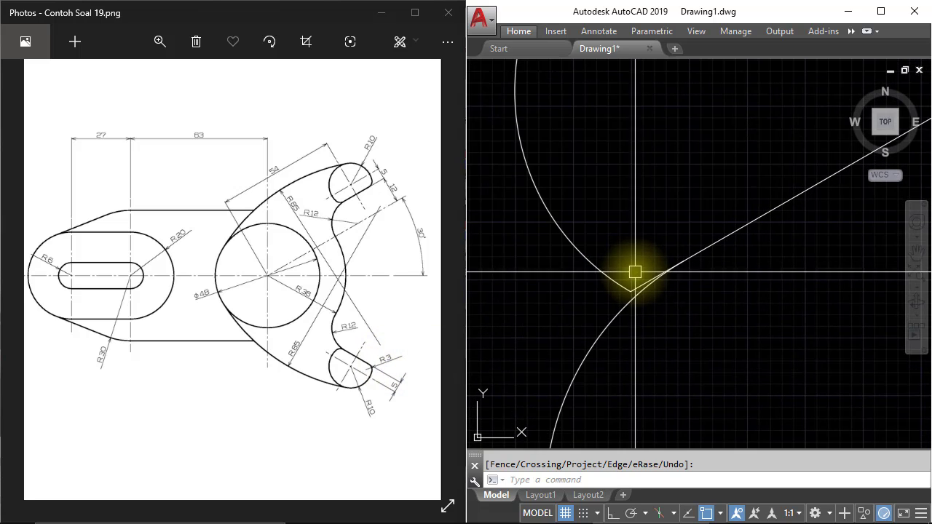
text(f)
key(Return)
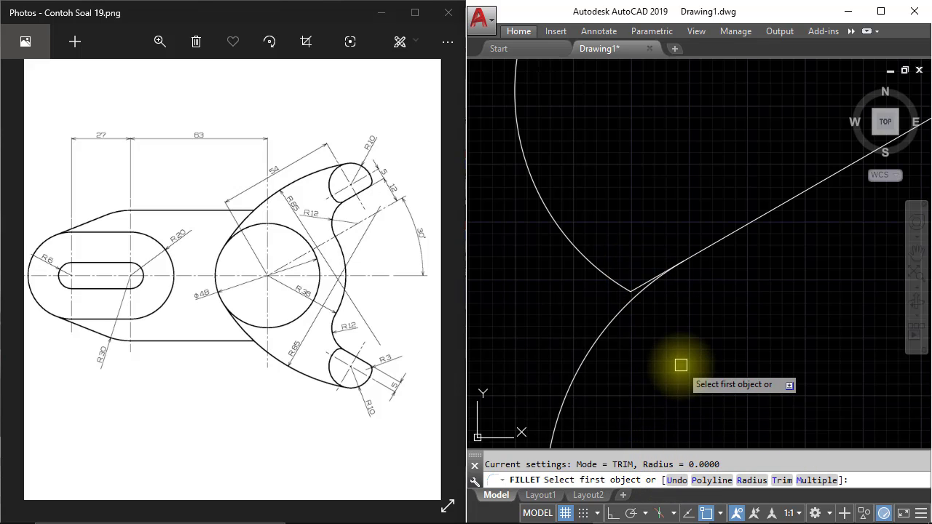
text(r)
Step: Set the fillet radius to 3 and round the corner between the tangent line and arc
key(Return)
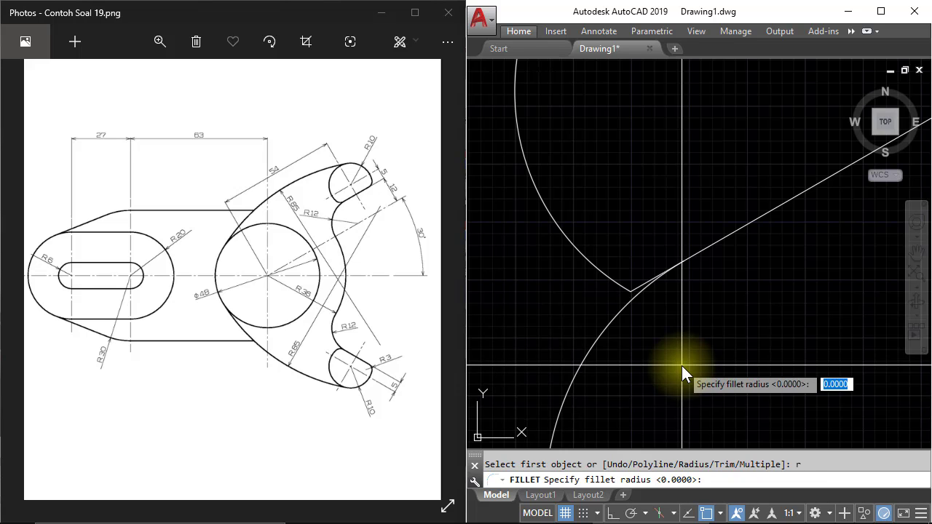
text(3)
key(Return)
scroll(673, 281, up, 2)
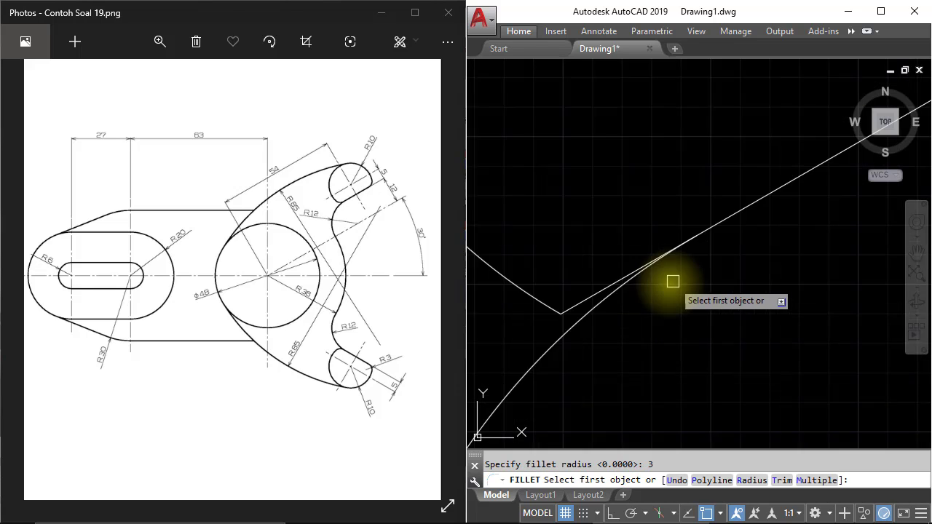
click(530, 312)
scroll(618, 288, up, 1)
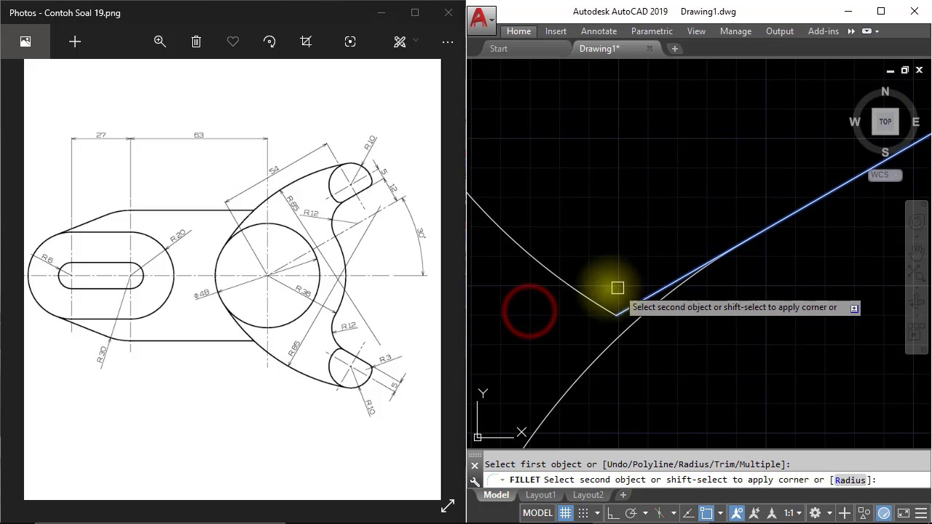
click(583, 287)
scroll(582, 287, up, 1)
scroll(687, 229, up, 1)
scroll(711, 242, up, 1)
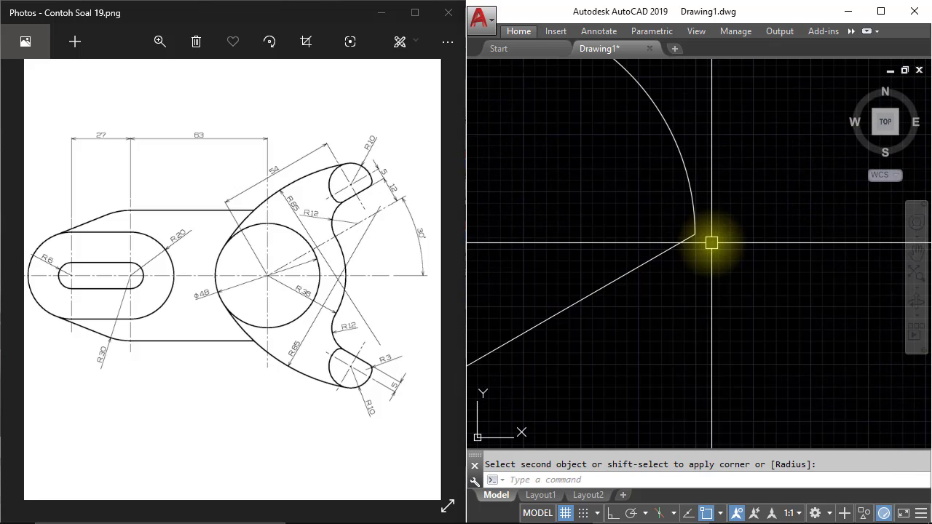
scroll(695, 251, down, 1)
scroll(717, 261, down, 1)
scroll(734, 261, down, 1)
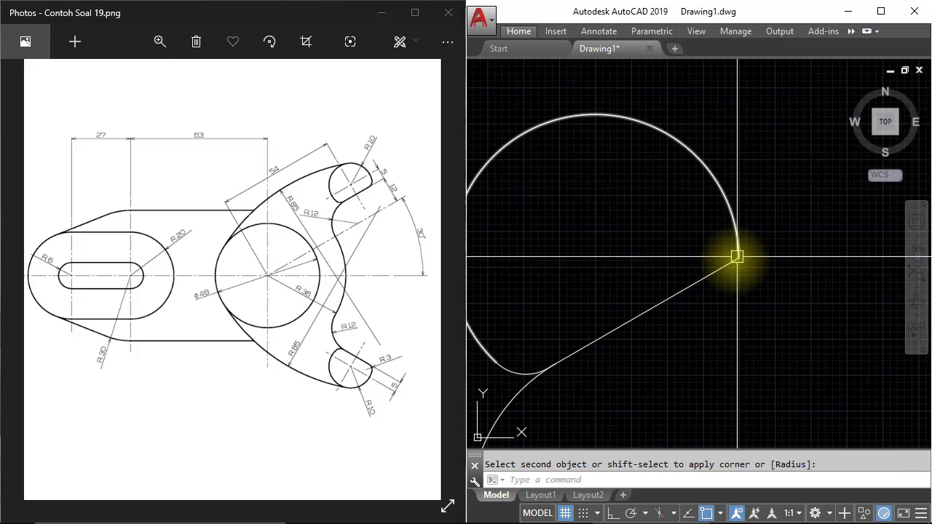
click(735, 258)
Step: Fillet the remaining corner between the sloped line and the circle with radius 3
key(Return)
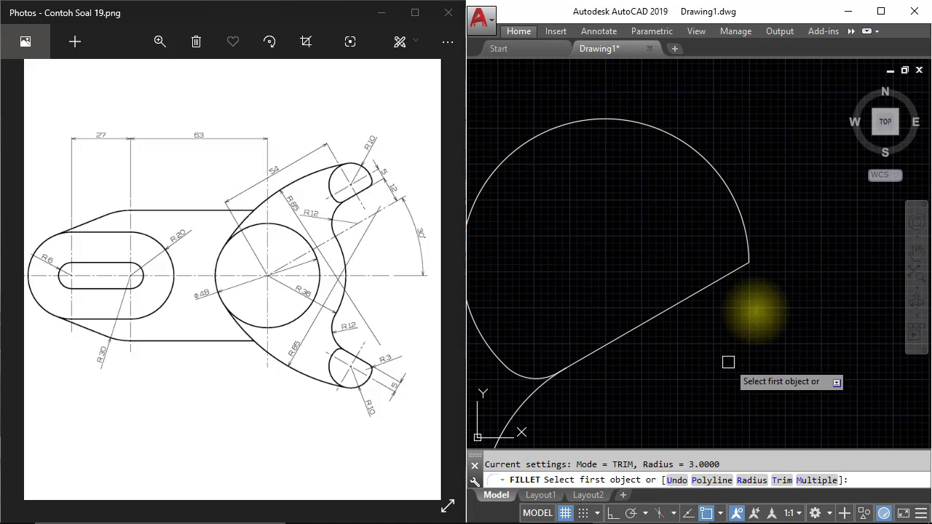
click(733, 273)
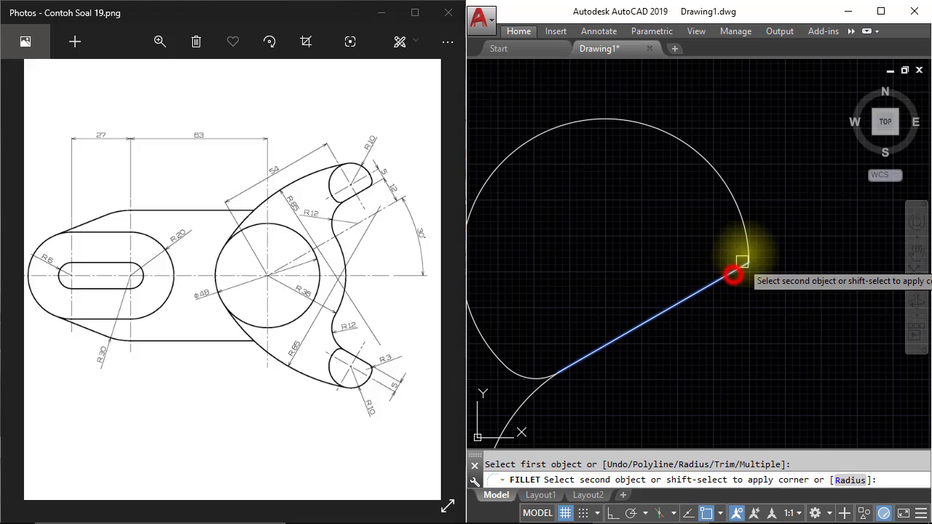
click(744, 233)
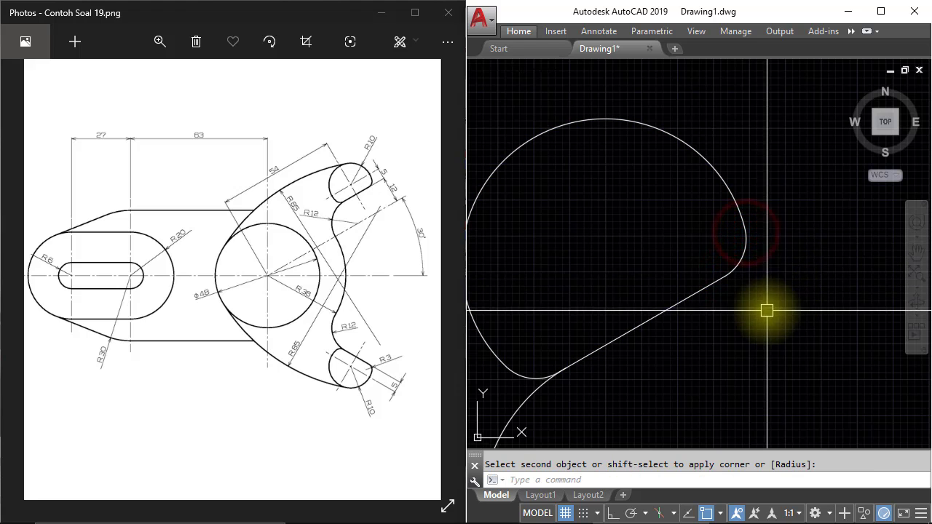
scroll(728, 276, down, 4)
mouse_move(680, 287)
middle_down()
mouse_move(780, 286)
mouse_move(783, 334)
mouse_move(766, 319)
middle_up()
scroll(779, 286, down, 4)
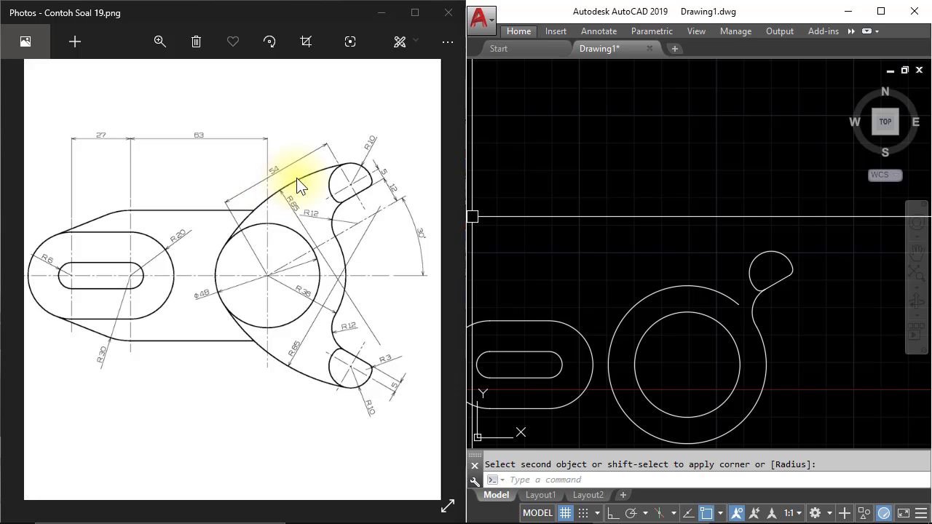
middle_drag(720, 259, 688, 238)
text(c)
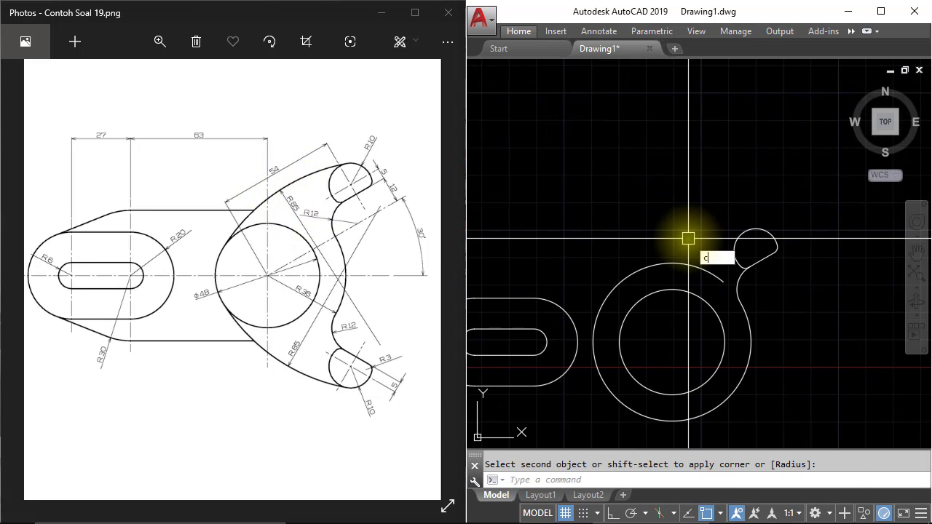
key(Return)
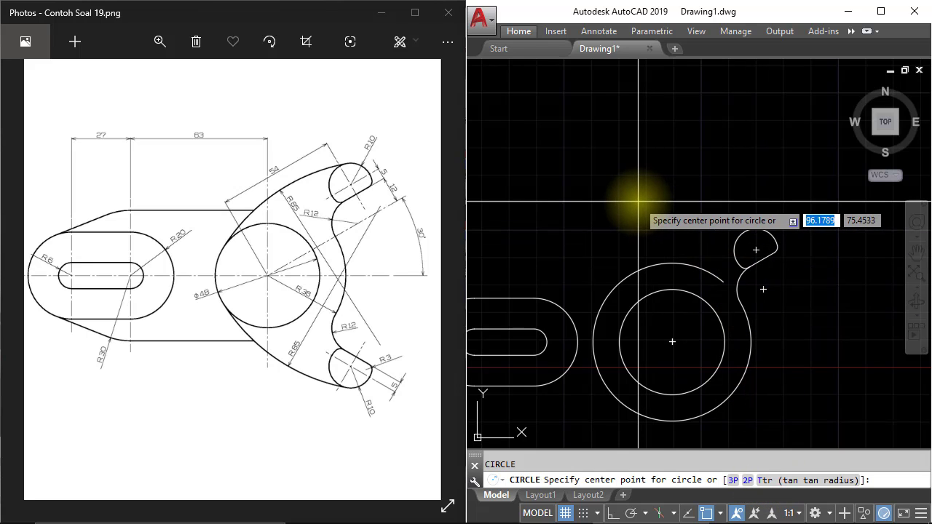
text(t)
key(Return)
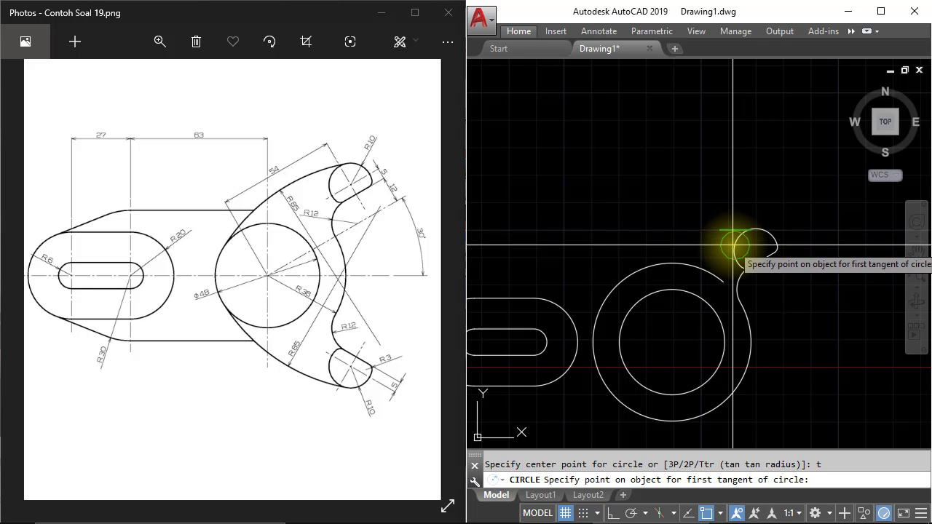
click(733, 247)
click(676, 256)
text(85)
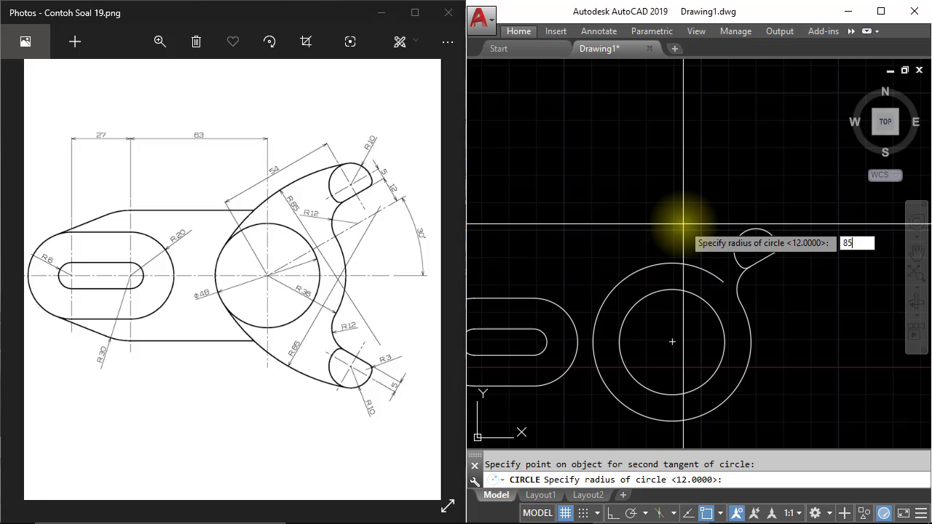
key(Return)
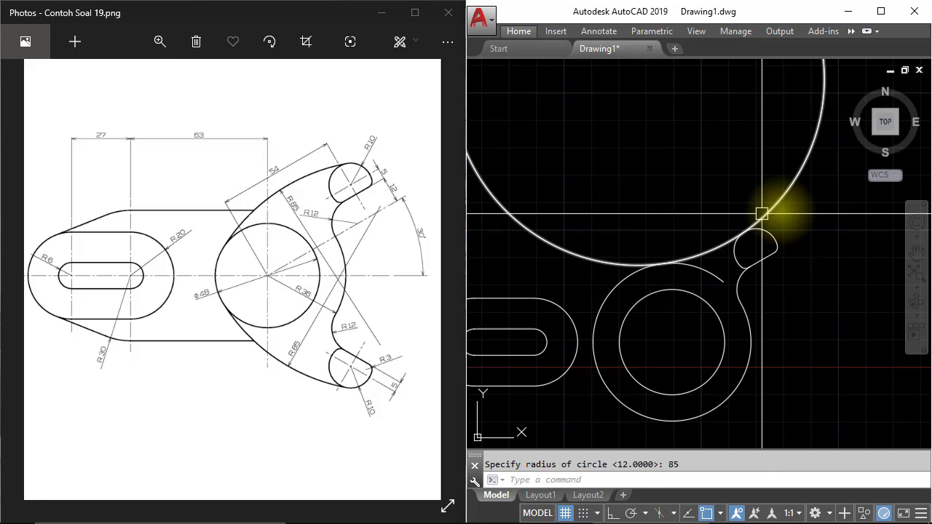
click(795, 203)
click(769, 186)
key(Delete)
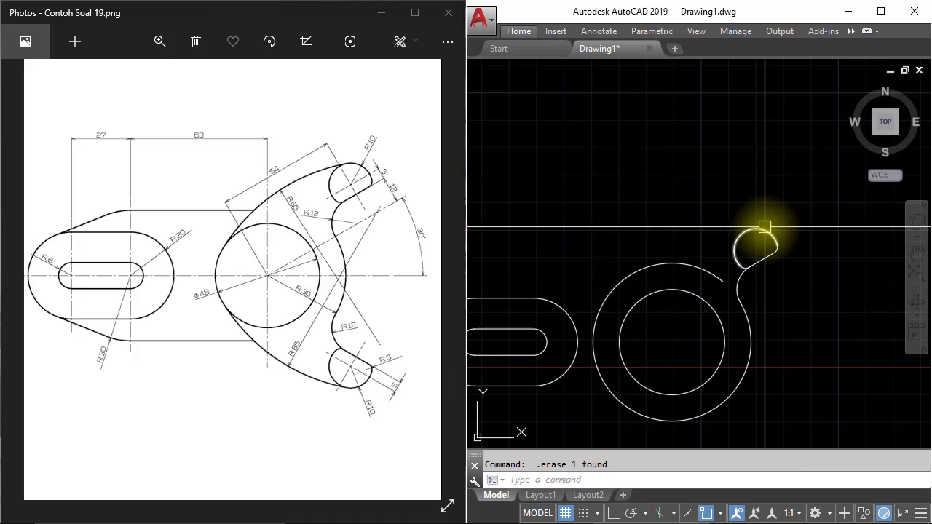
text(c)
key(Return)
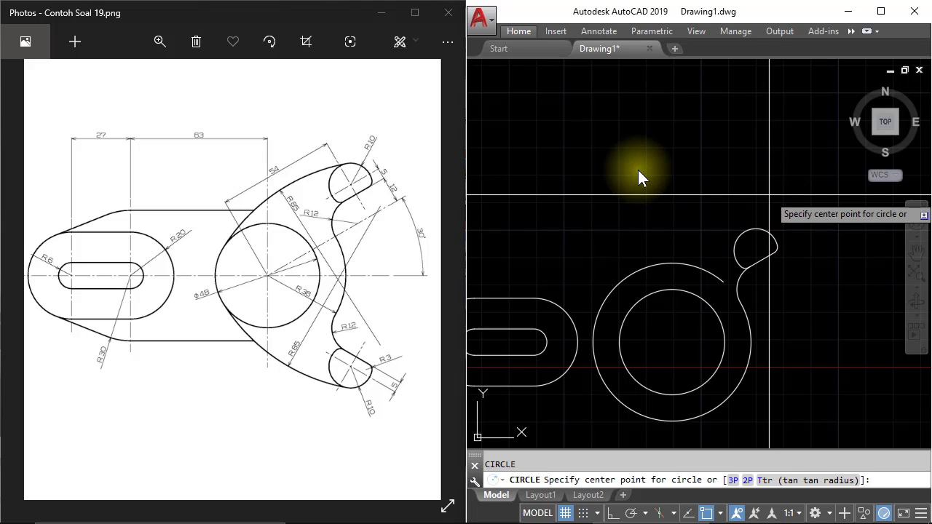
text(t)
key(Return)
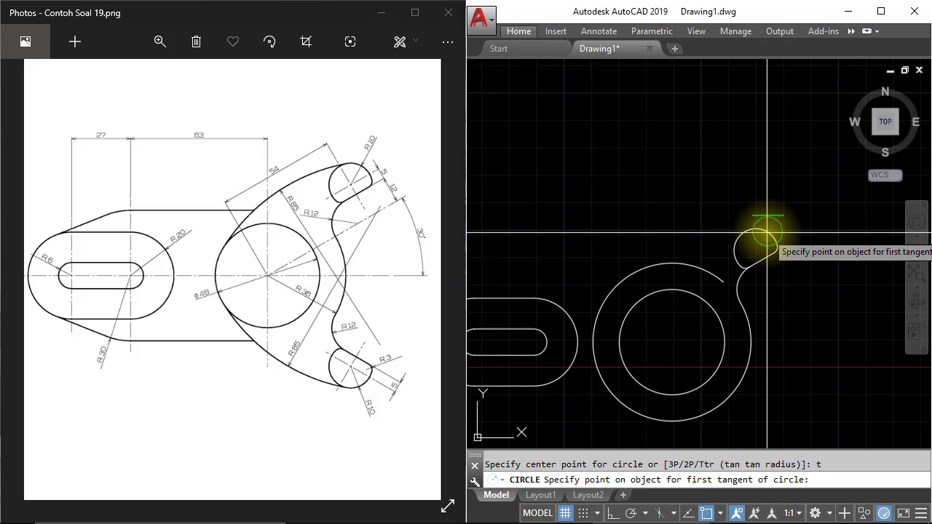
click(767, 233)
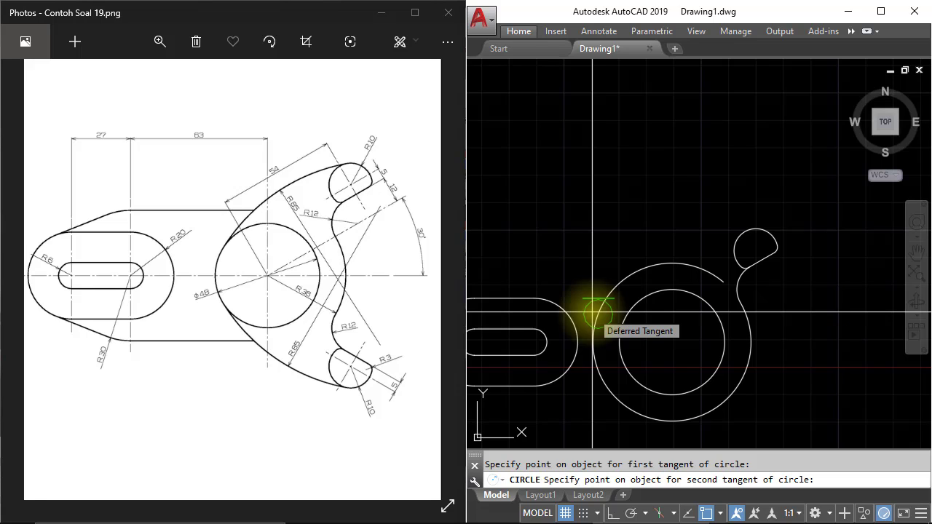
click(592, 313)
text(8)
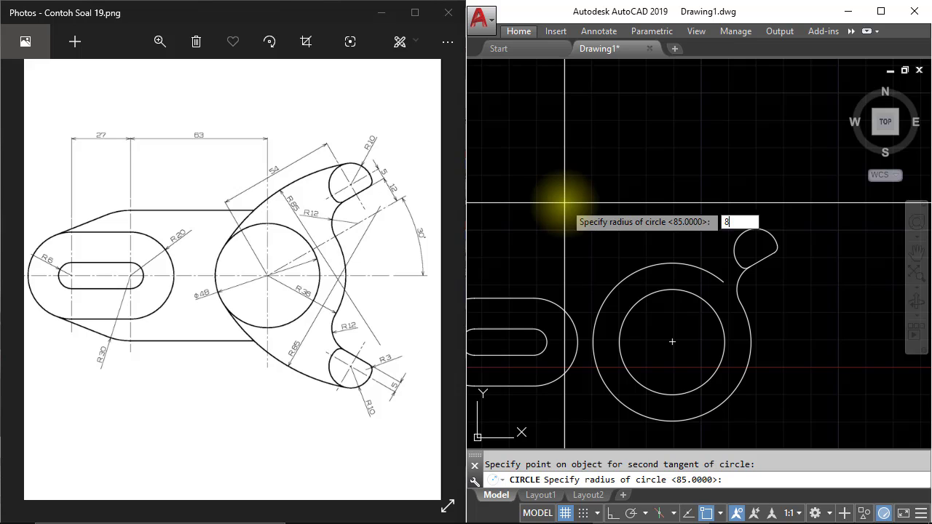
text(5)
key(Return)
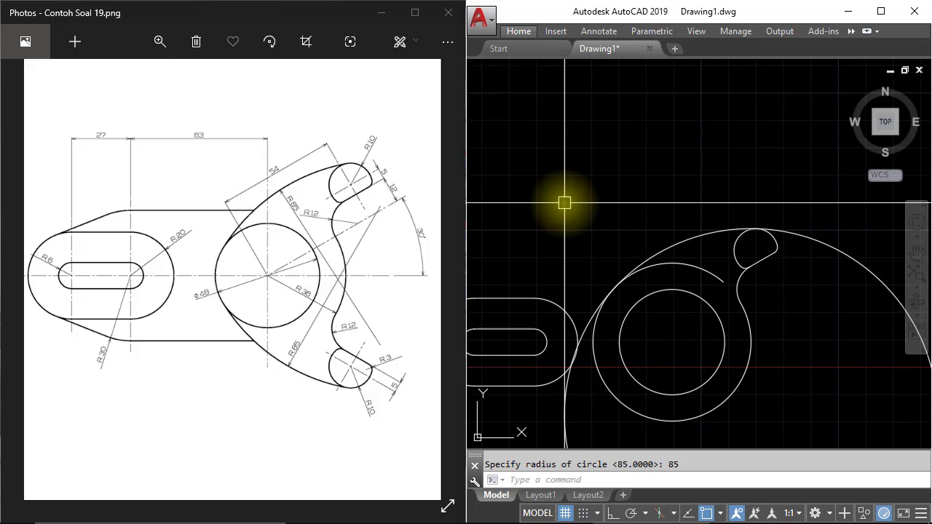
middle_drag(794, 336, 771, 321)
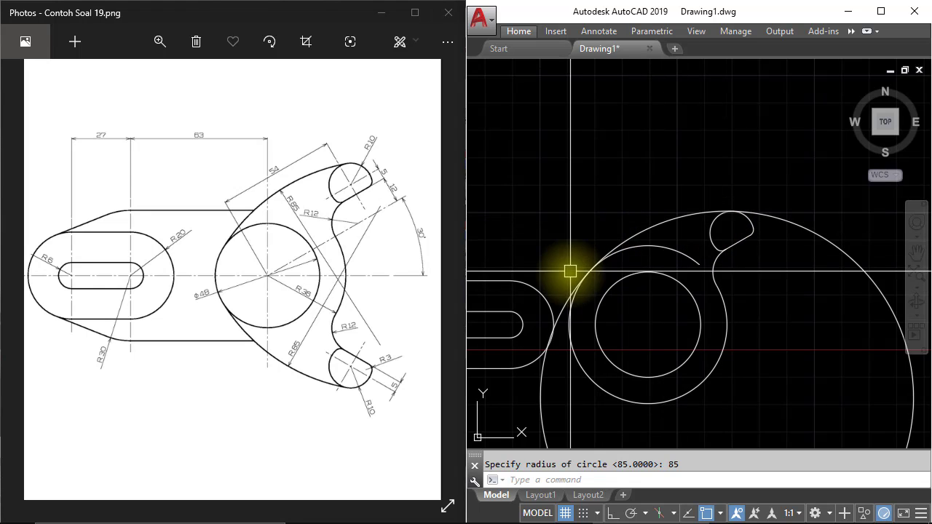
click(670, 219)
key(Delete)
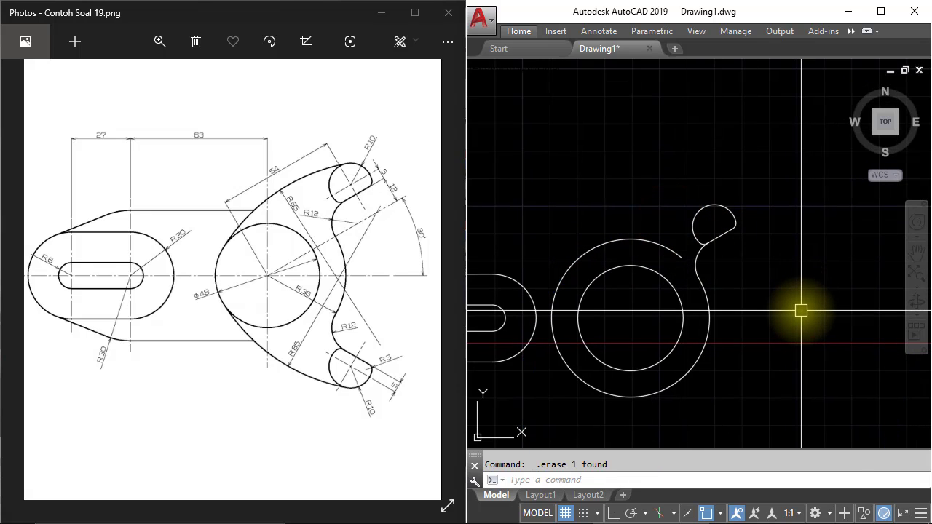
Step: Draw a radius 85 circle tangent to the small top lobe and the outer ring
text(c)
key(Return)
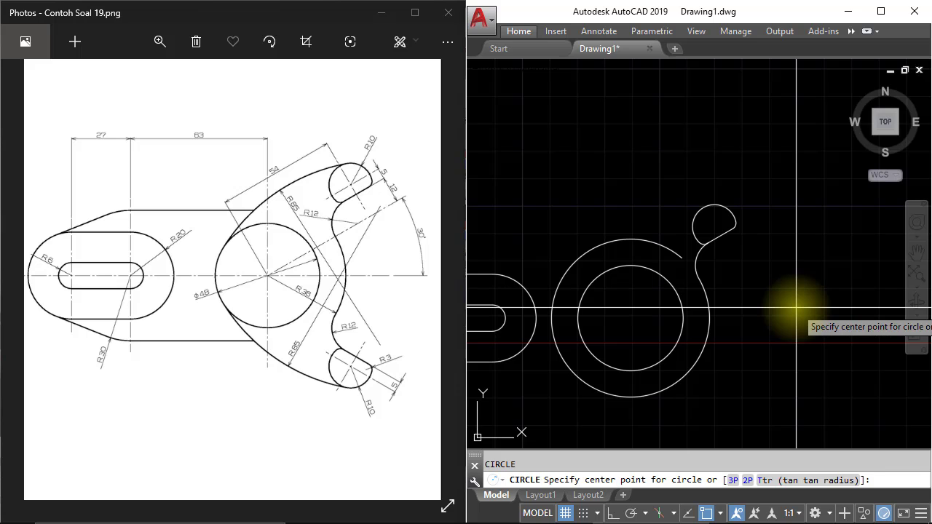
text(t)
key(Return)
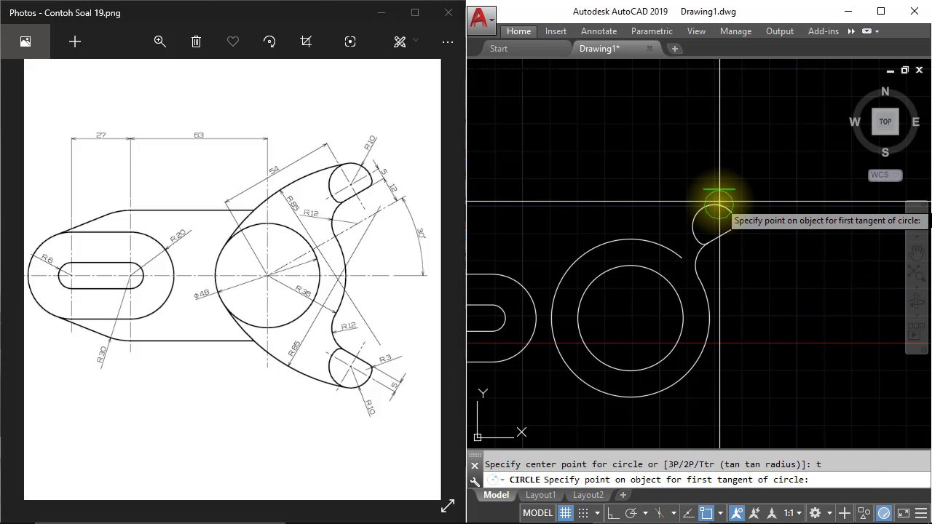
click(720, 202)
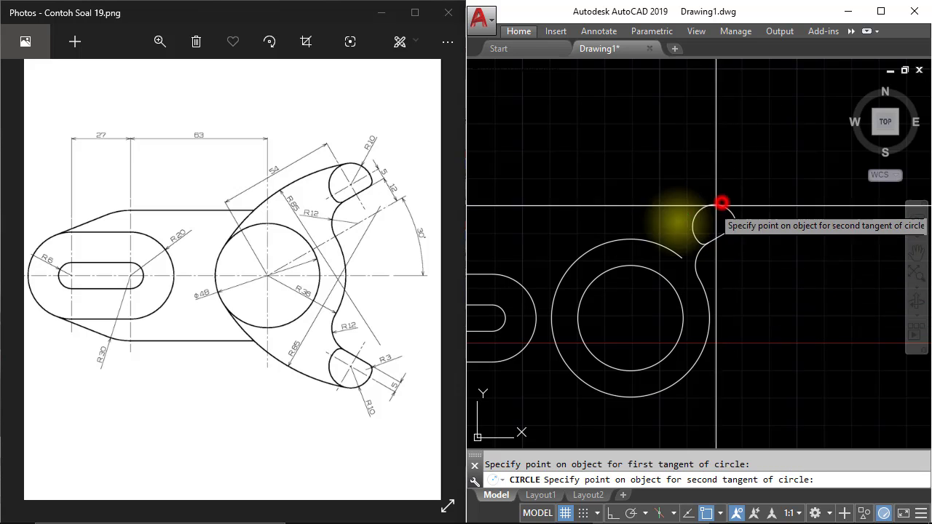
click(580, 332)
text(85)
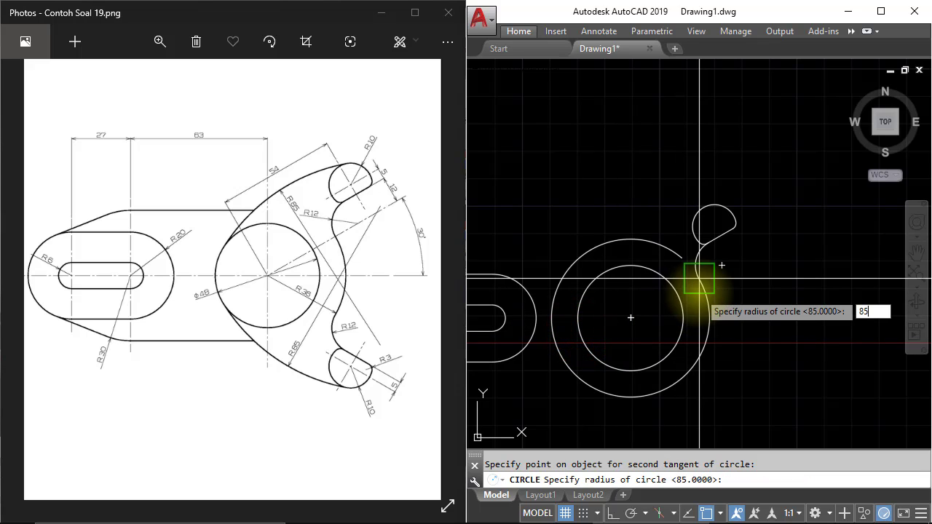
key(Return)
scroll(676, 266, up, 2)
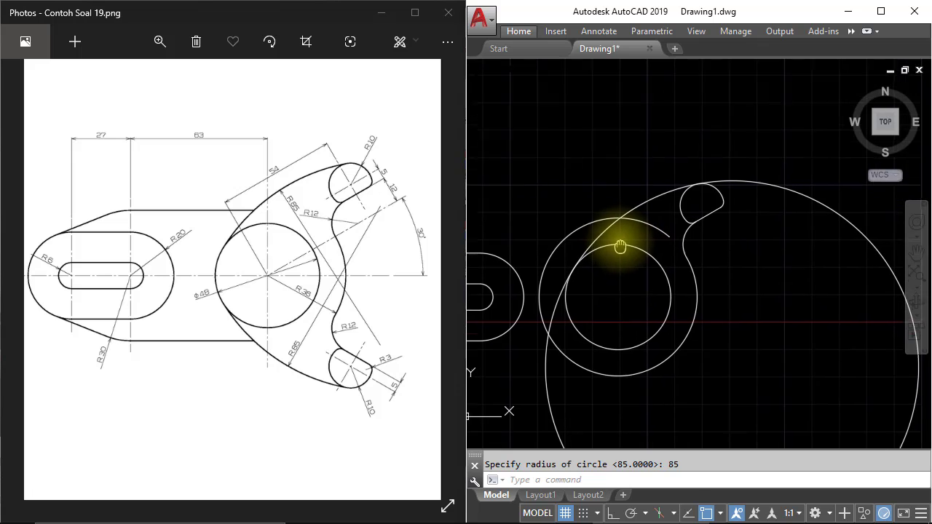
scroll(632, 236, down, 2)
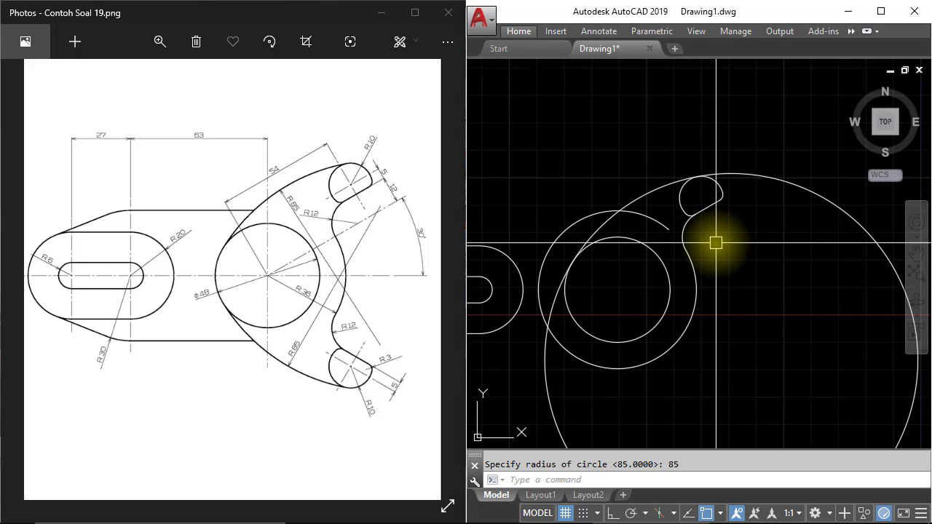
middle_drag(732, 245, 700, 231)
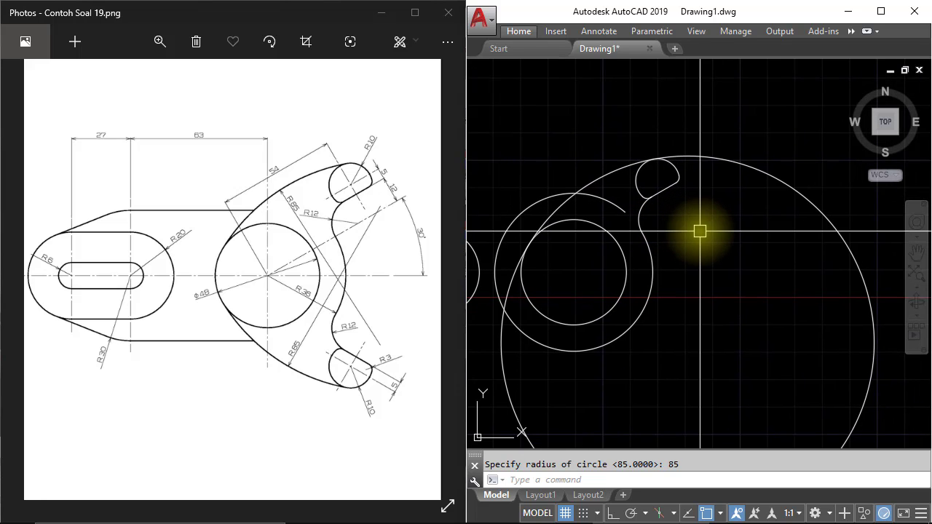
text(tr)
Step: Trim the extra circle pieces, leaving an R85 arc sweeping from the upper lobe to the ring
key(Return)
key(Return)
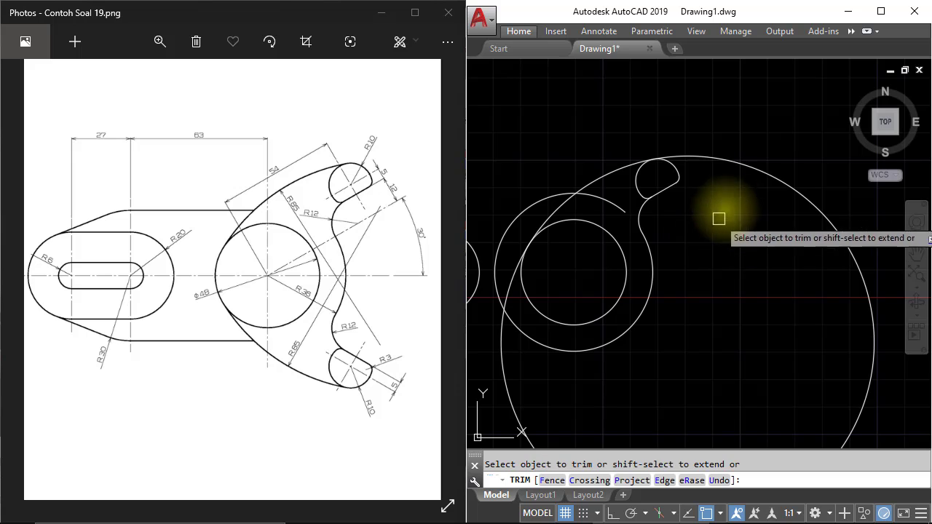
click(797, 190)
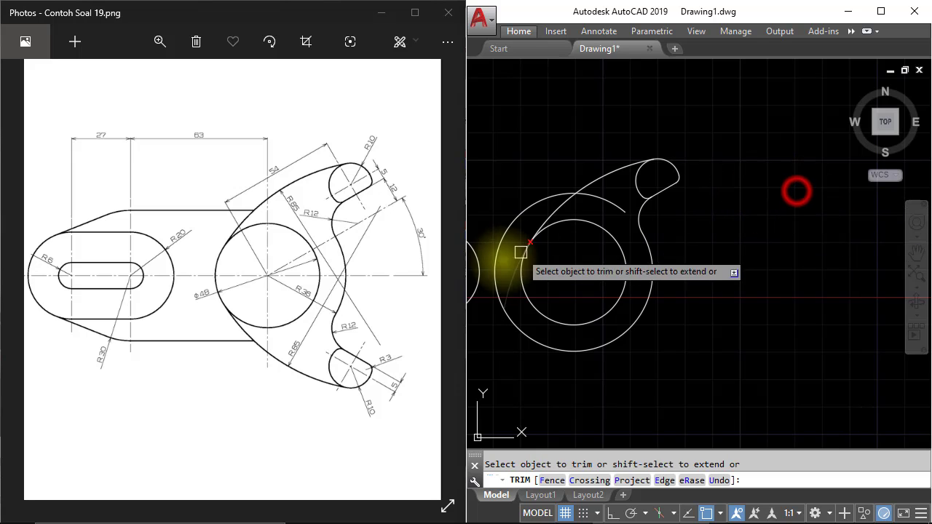
scroll(513, 242, up, 2)
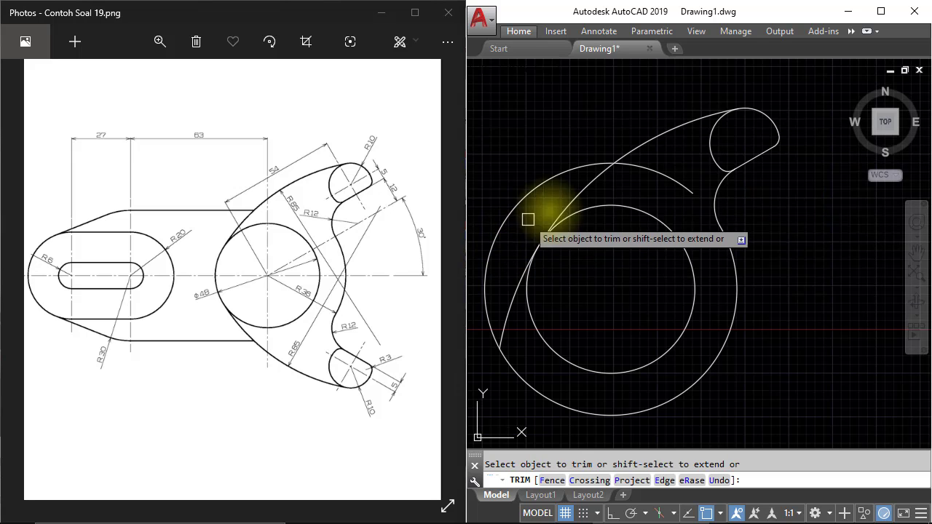
click(682, 184)
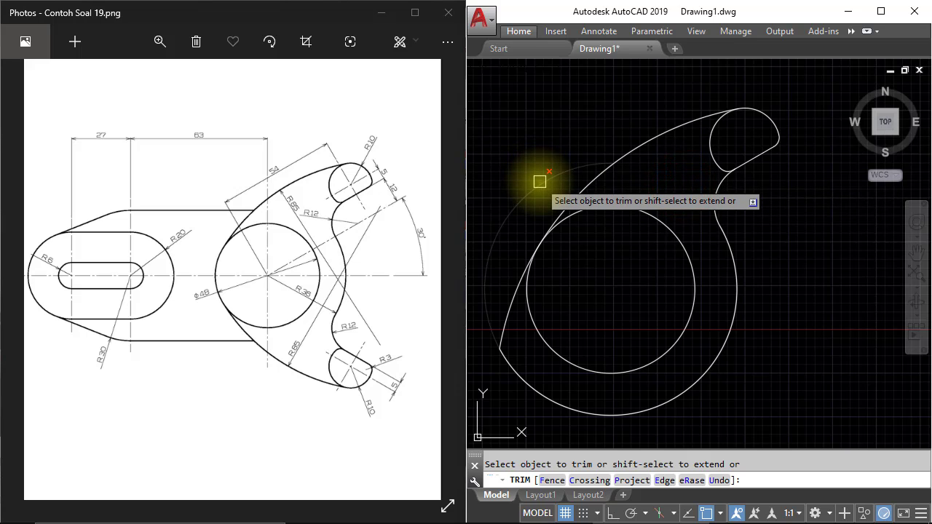
click(502, 326)
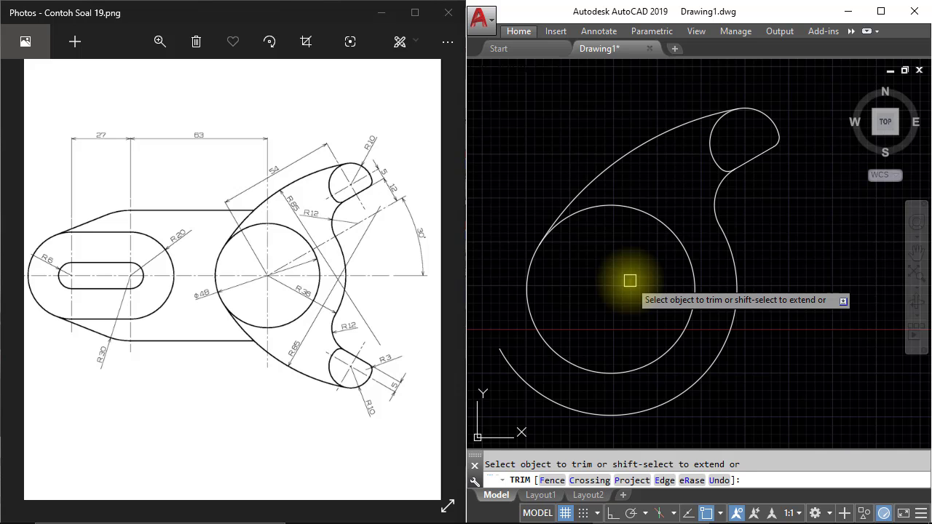
key(Return)
scroll(630, 280, down, 3)
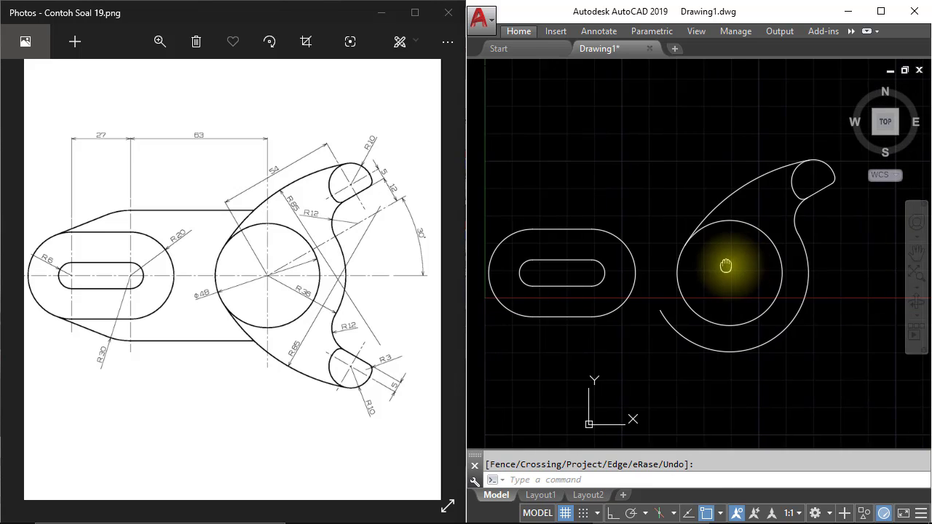
mouse_move(733, 266)
middle_down()
mouse_move(760, 285)
mouse_move(748, 289)
middle_up()
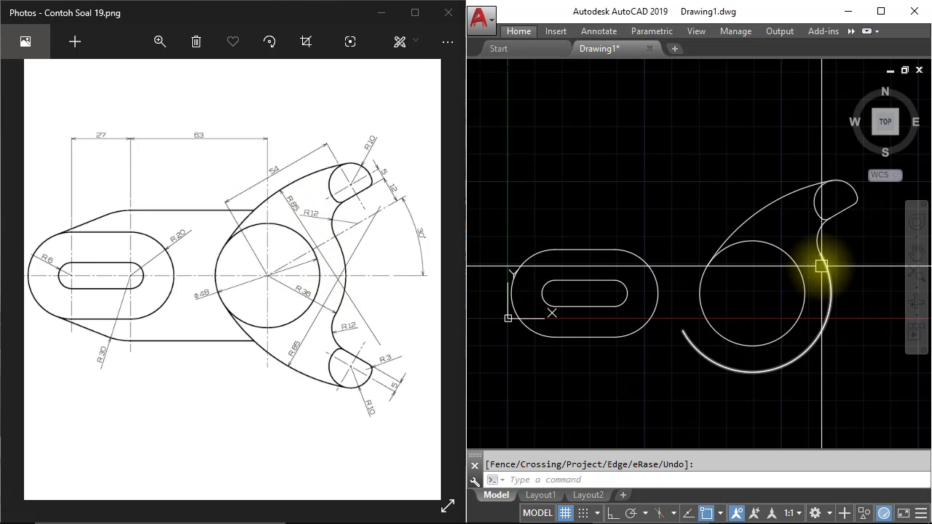
mouse_move(822, 260)
middle_down()
mouse_move(707, 246)
mouse_move(753, 246)
middle_up()
scroll(724, 233, up, 2)
text(MI)
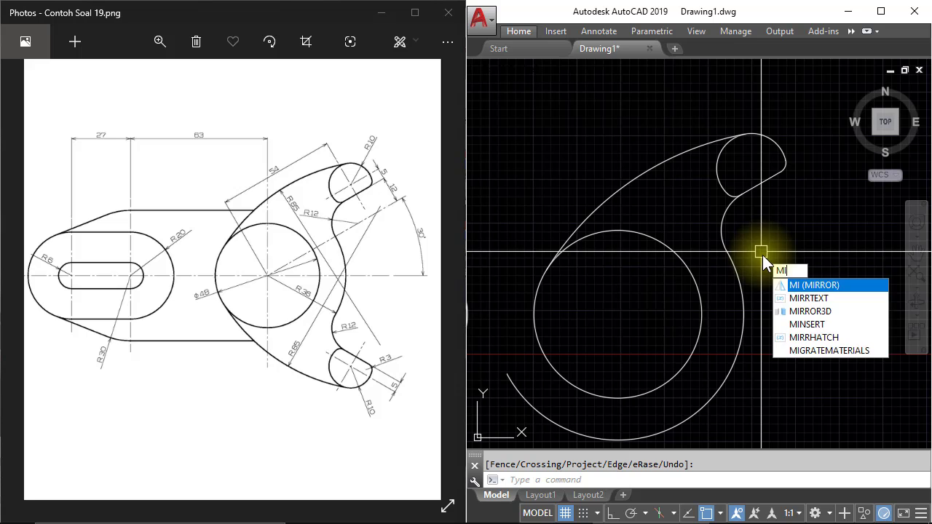
Step: Mirror the upper lobe and R85 arc about a horizontal line through the hub centre, keeping originals
key(Return)
click(800, 209)
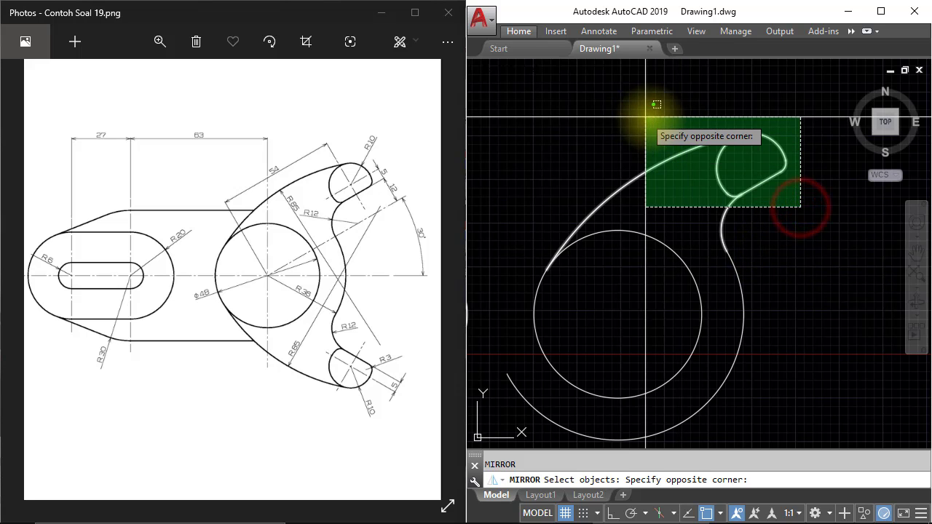
click(654, 116)
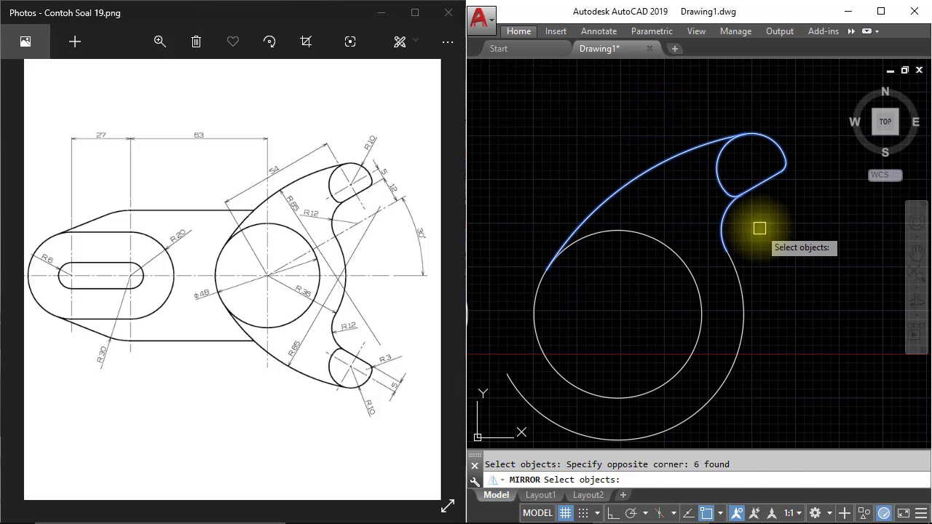
key(Return)
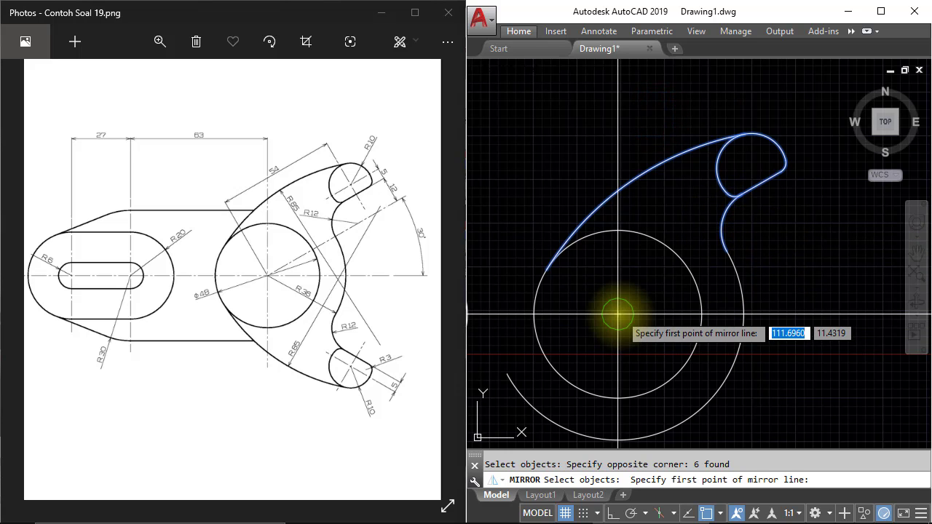
click(619, 315)
scroll(757, 320, down, 2)
scroll(781, 300, down, 1)
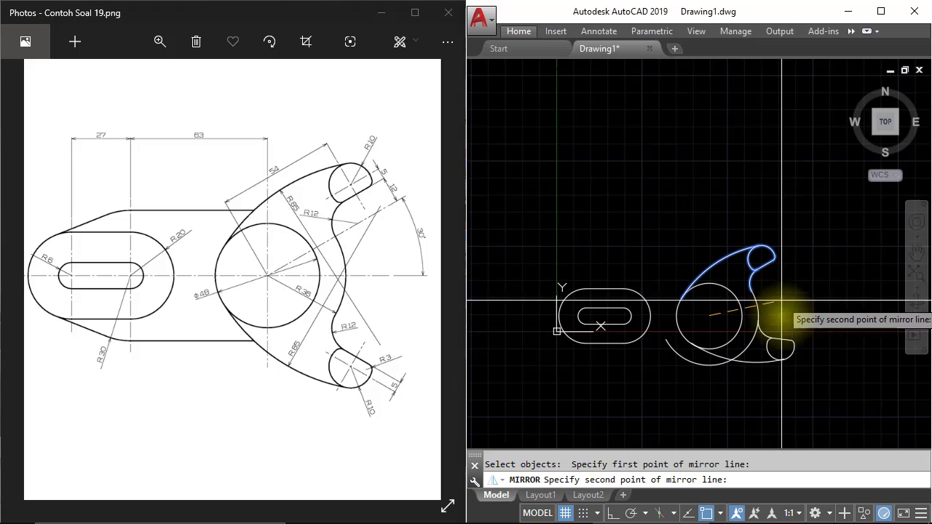
click(613, 514)
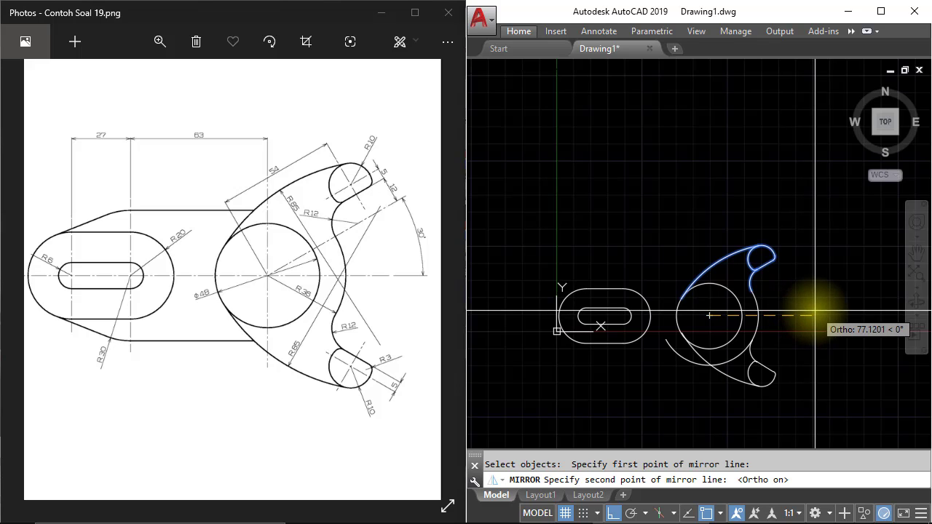
click(815, 311)
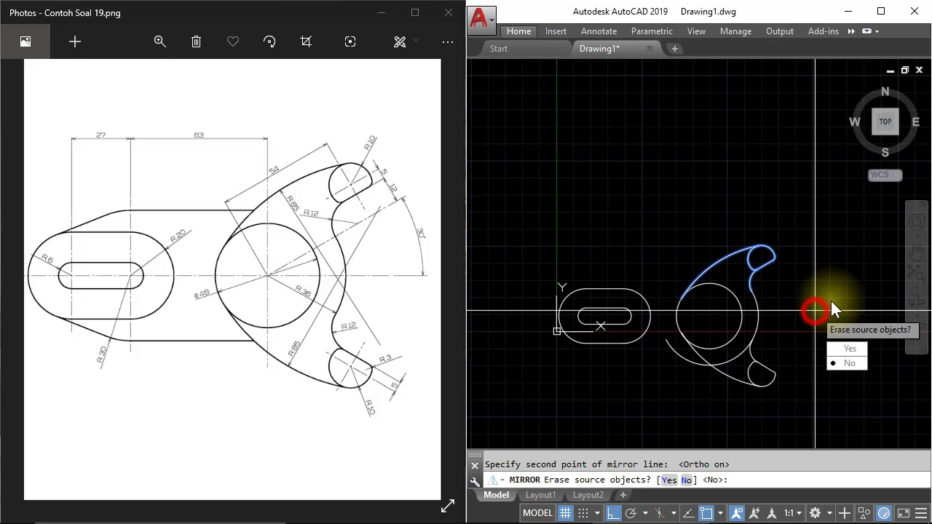
click(855, 360)
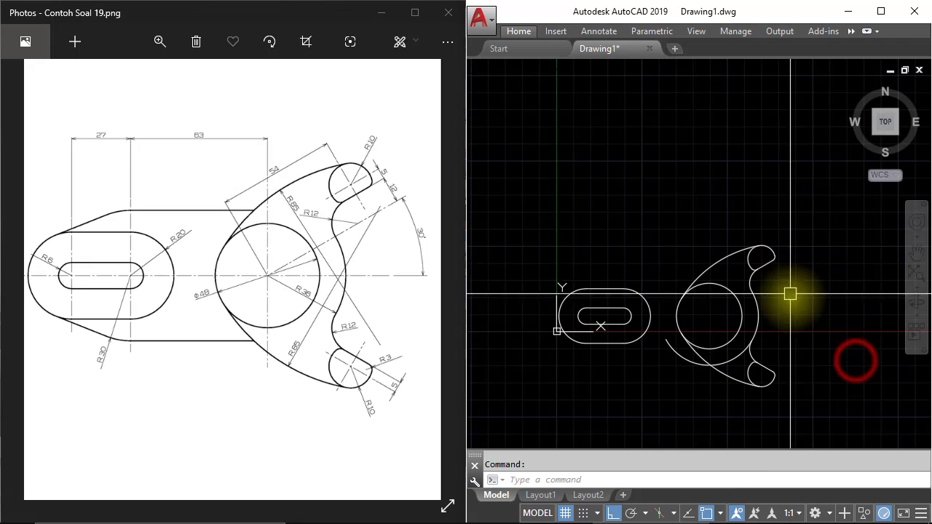
scroll(699, 266, up, 2)
Step: Trim away the leftover arc tail near the lower lobe
scroll(652, 313, up, 1)
middle_drag(652, 314, 688, 311)
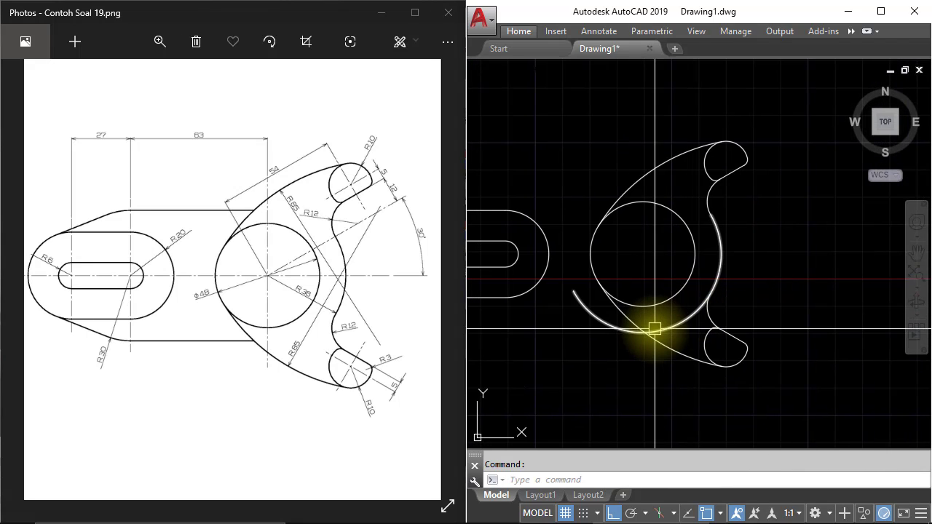
text(tr)
key(Return)
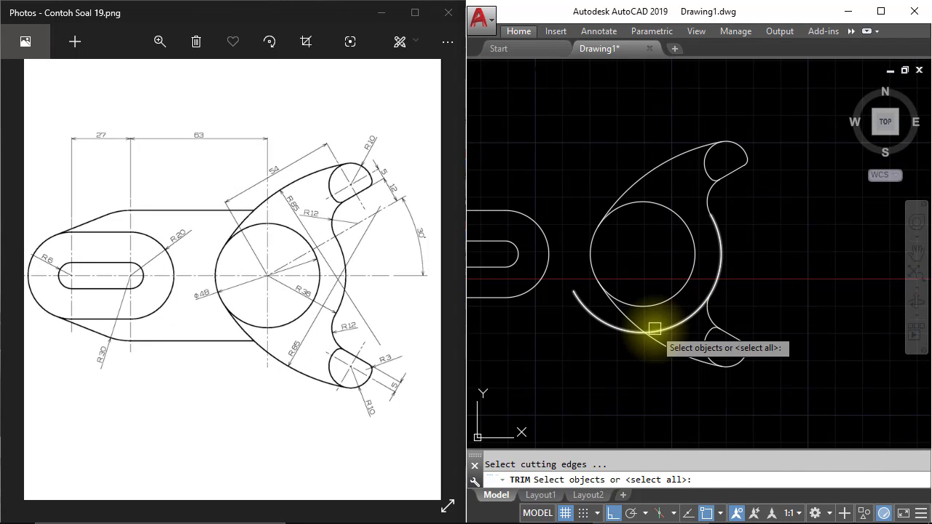
key(Return)
click(597, 320)
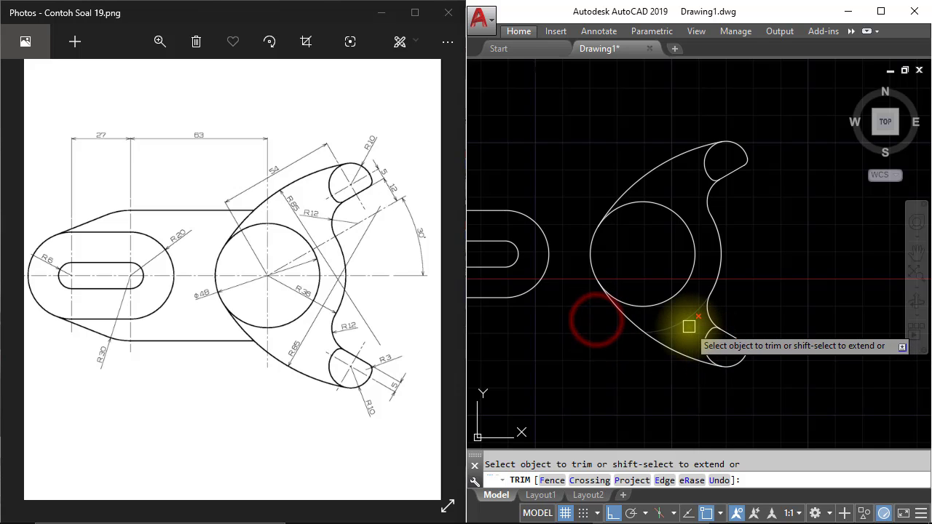
key(Return)
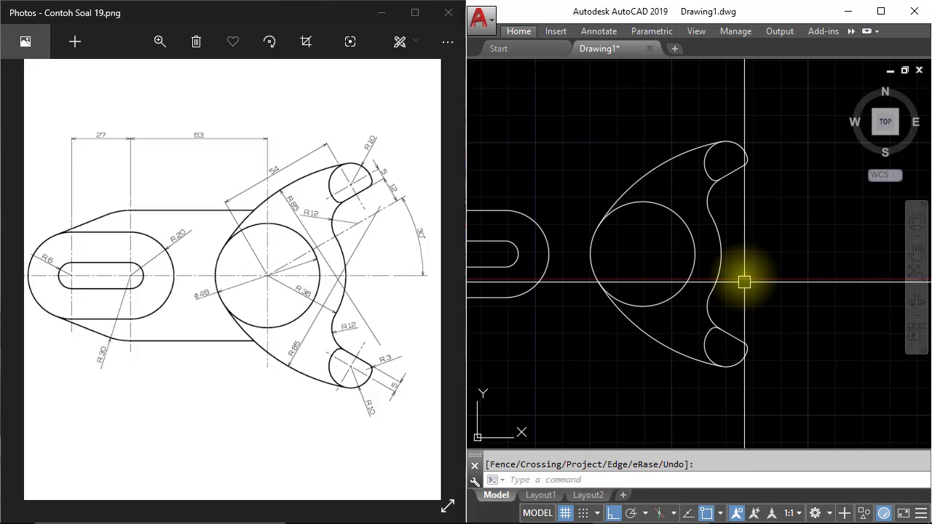
middle_drag(743, 272, 767, 287)
middle_drag(653, 278, 725, 302)
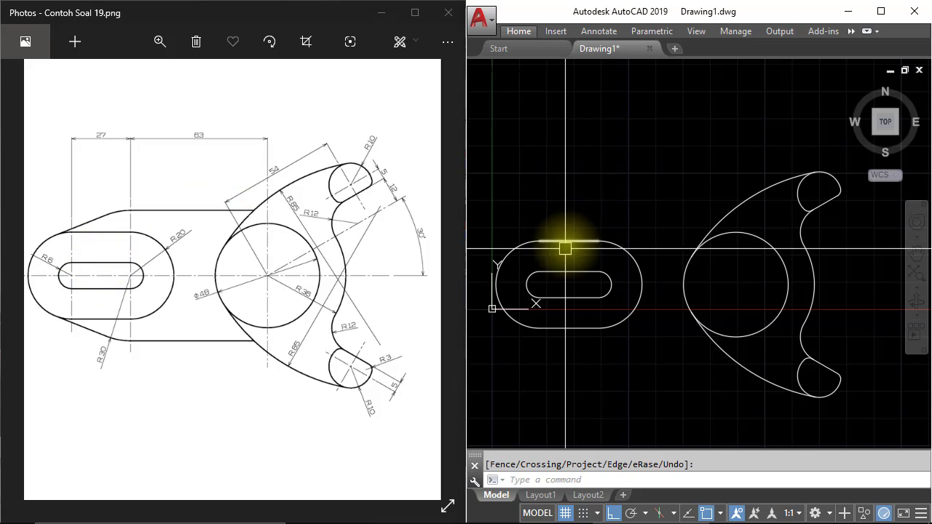
middle_drag(566, 243, 588, 237)
text(12)
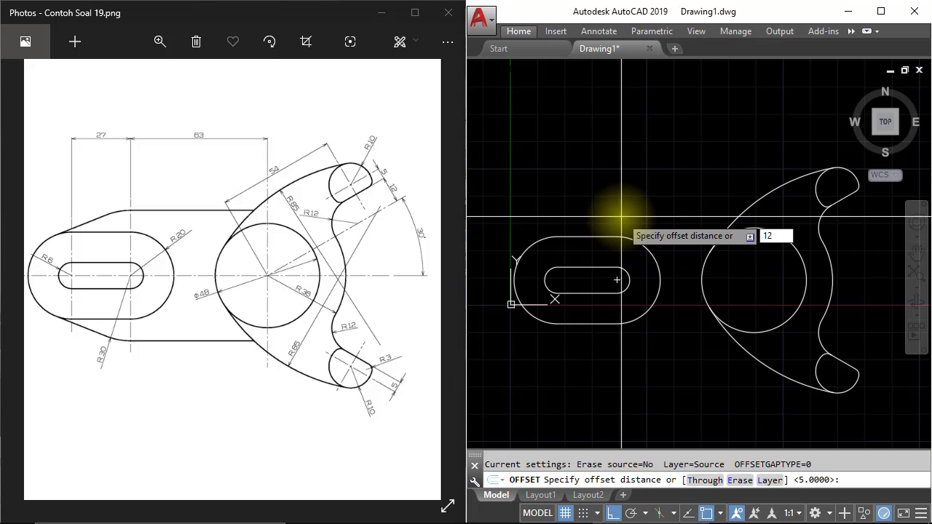
Step: Offset the outer slot's top edge 12 units upward to create a parallel line
key(Return)
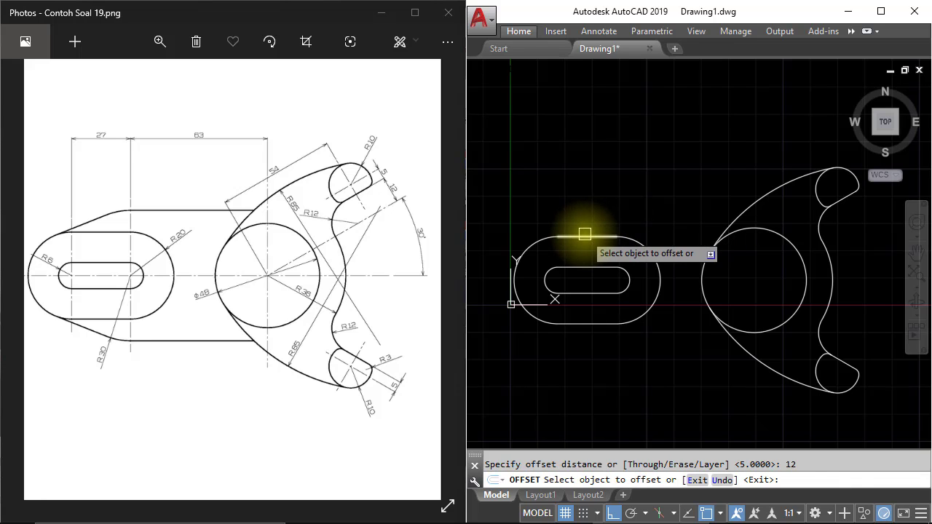
click(585, 233)
click(591, 207)
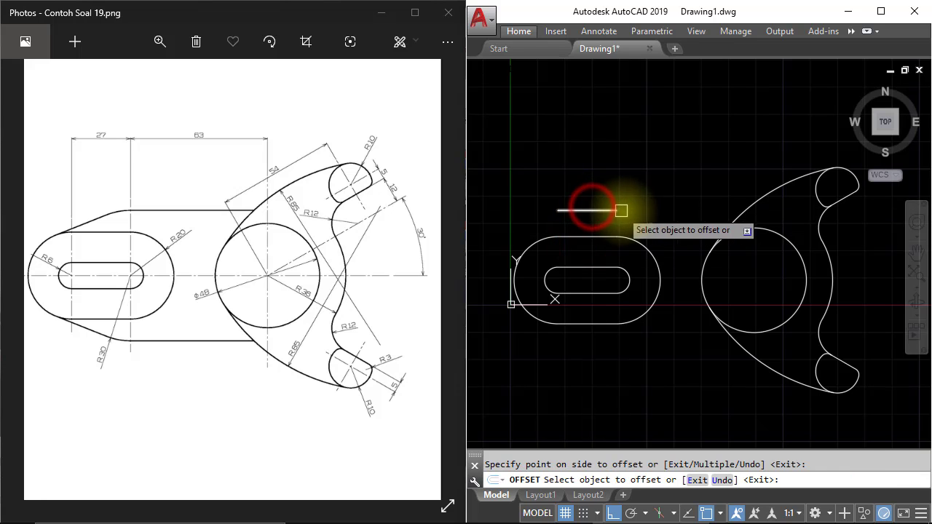
key(Return)
middle_drag(576, 228, 600, 223)
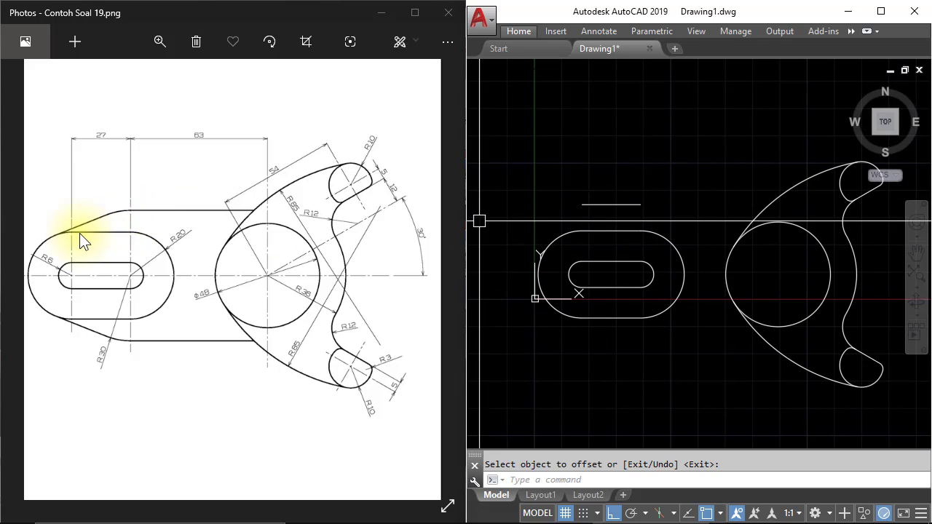
middle_drag(625, 216, 656, 214)
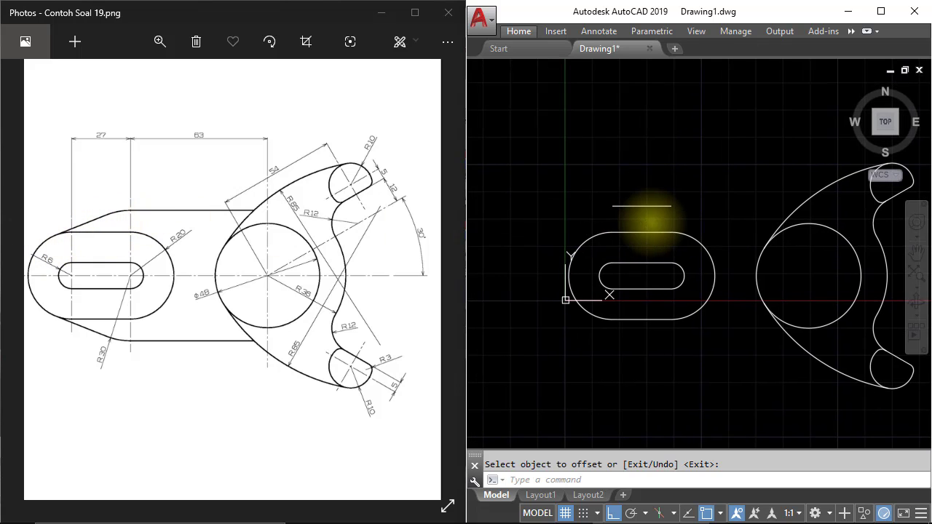
scroll(668, 214, up, 2)
scroll(671, 213, up, 2)
scroll(671, 213, down, 1)
middle_drag(711, 214, 745, 222)
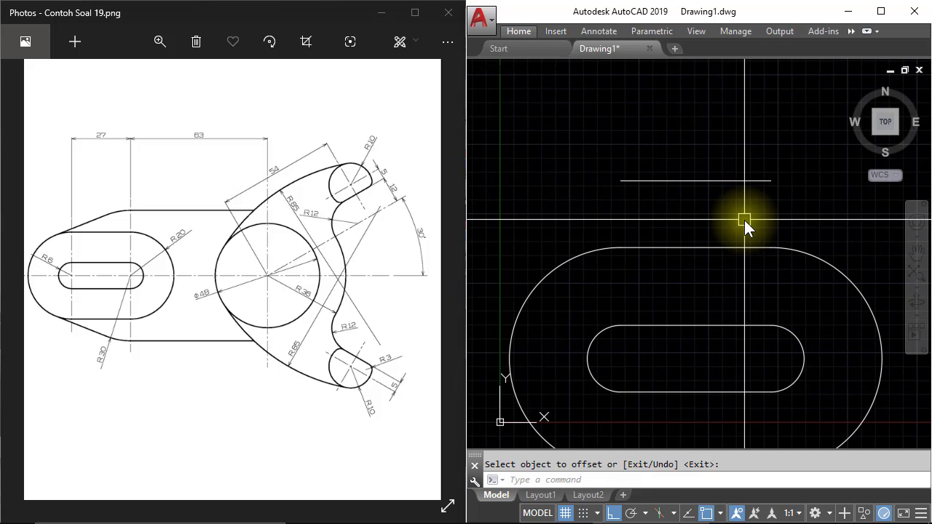
text(l)
key(Return)
Step: Draw a slanted line from the offset line's right end, tangent to the slot's left arc
click(771, 181)
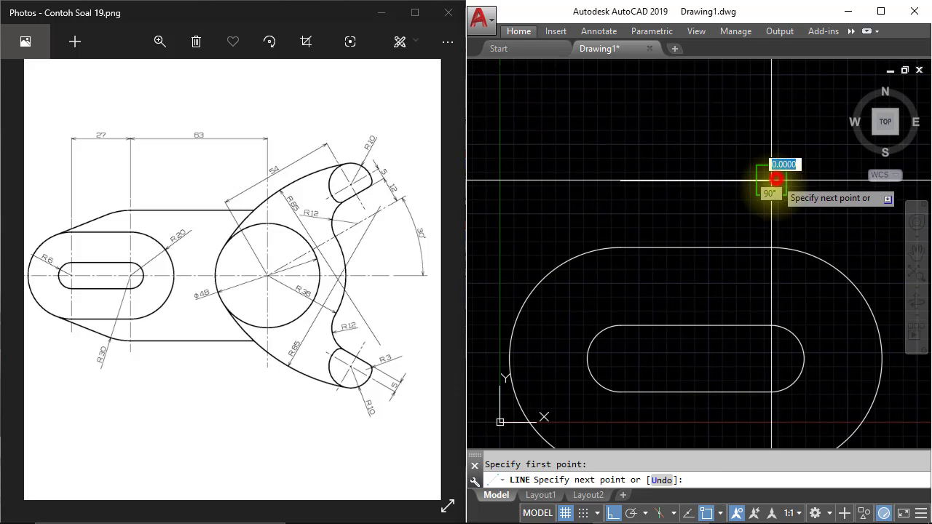
click(616, 513)
text(ta)
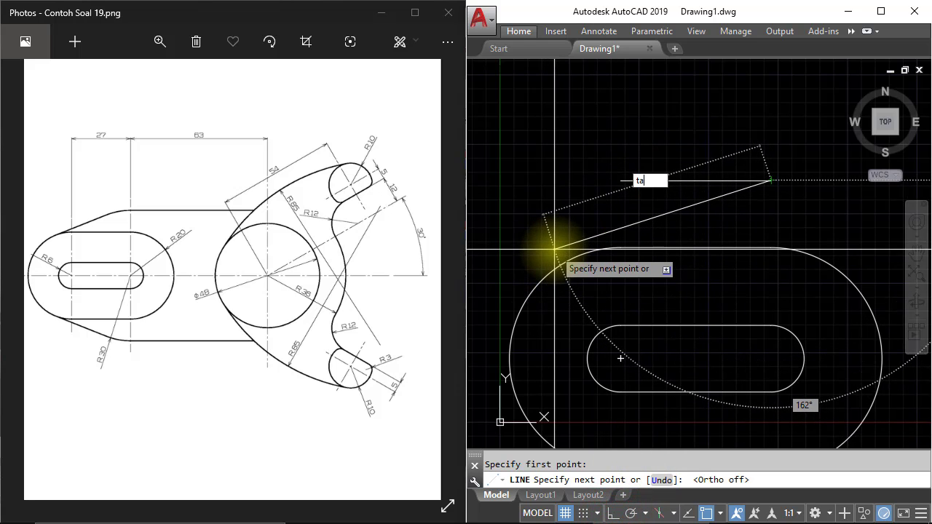
text(n)
key(Return)
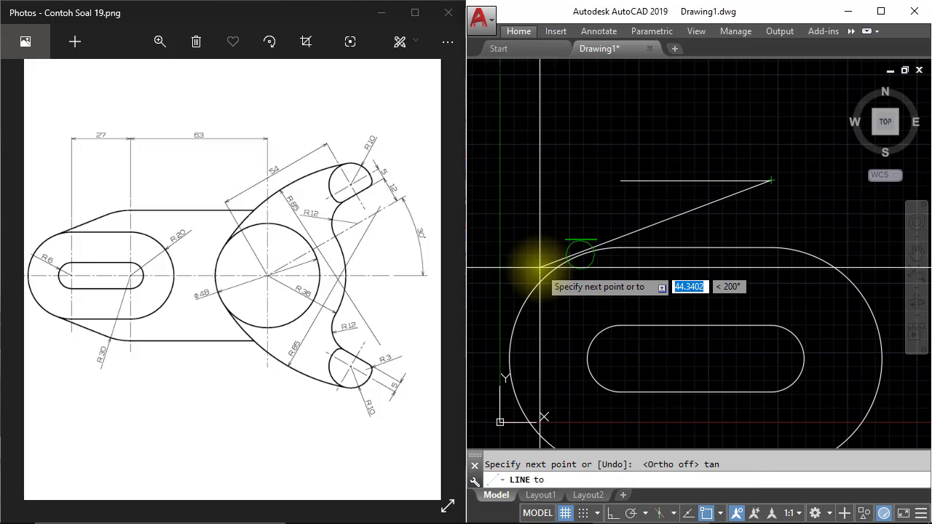
click(551, 262)
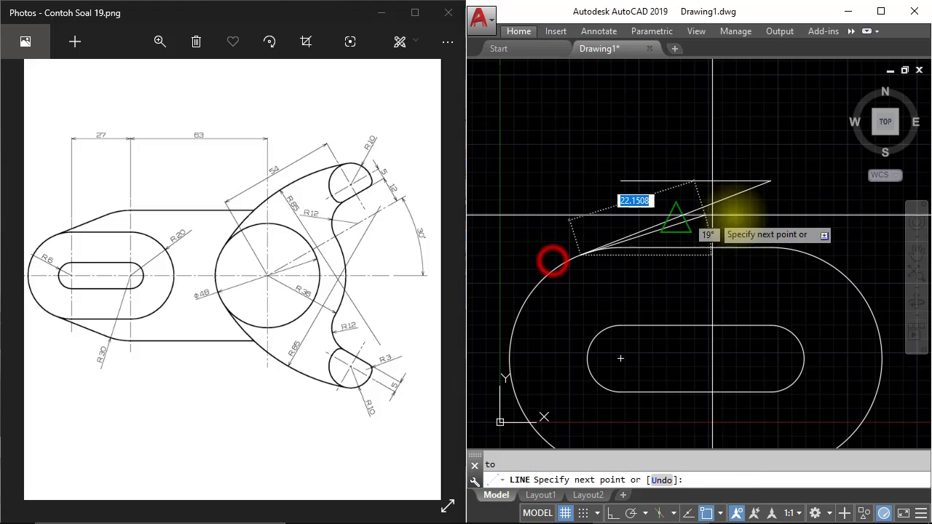
key(Return)
scroll(753, 216, down, 2)
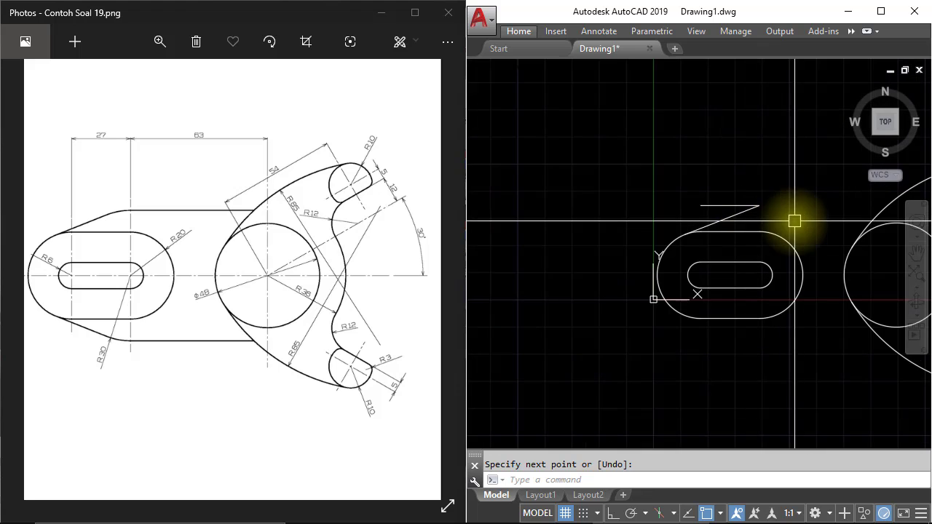
scroll(772, 215, down, 2)
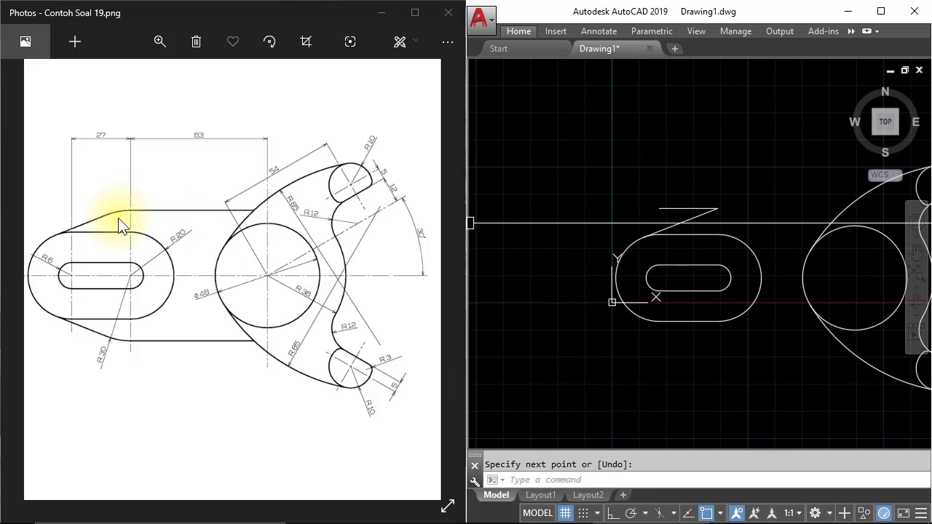
middle_drag(771, 210, 701, 216)
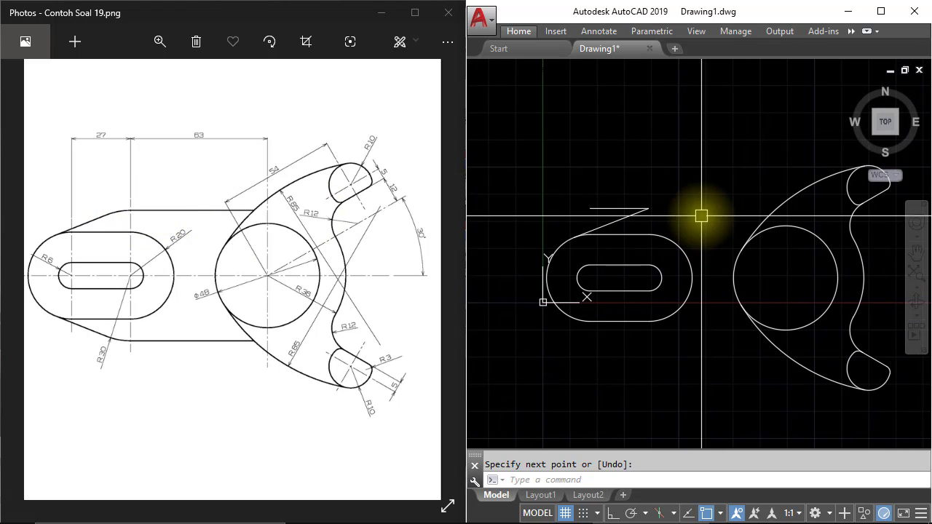
Step: With Ortho on, draw a horizontal line from the slanted line's upper end to the hub's outer arc
key(Return)
click(648, 209)
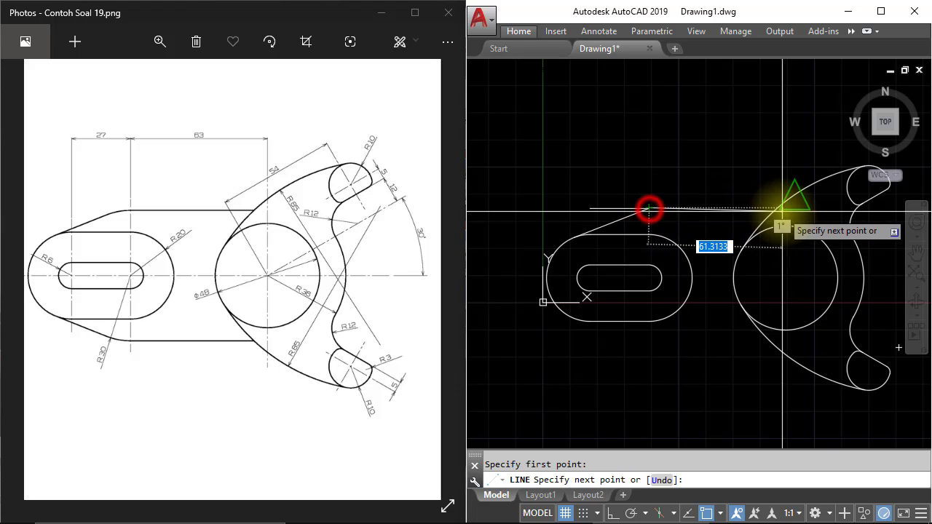
click(618, 514)
scroll(822, 190, up, 2)
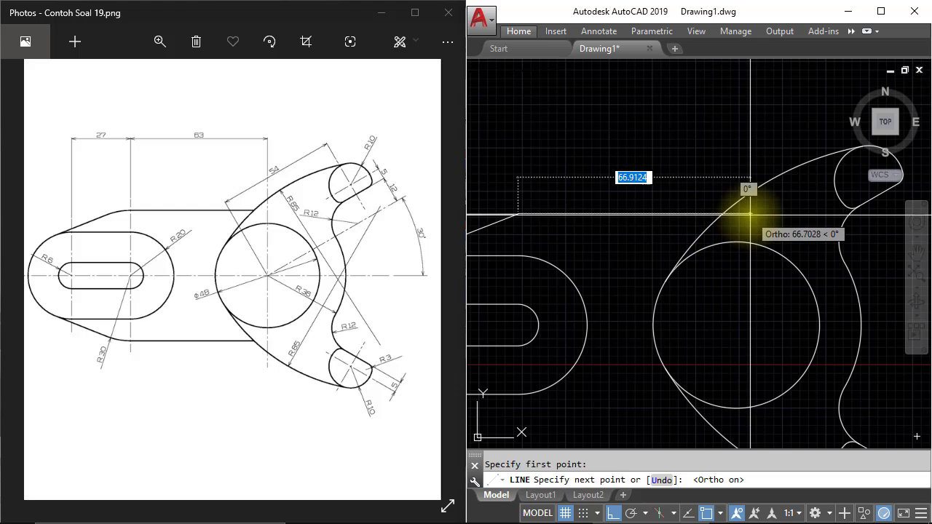
click(752, 214)
mouse_move(732, 218)
middle_down()
mouse_move(779, 251)
mouse_move(809, 236)
middle_up()
key(Return)
text(tr)
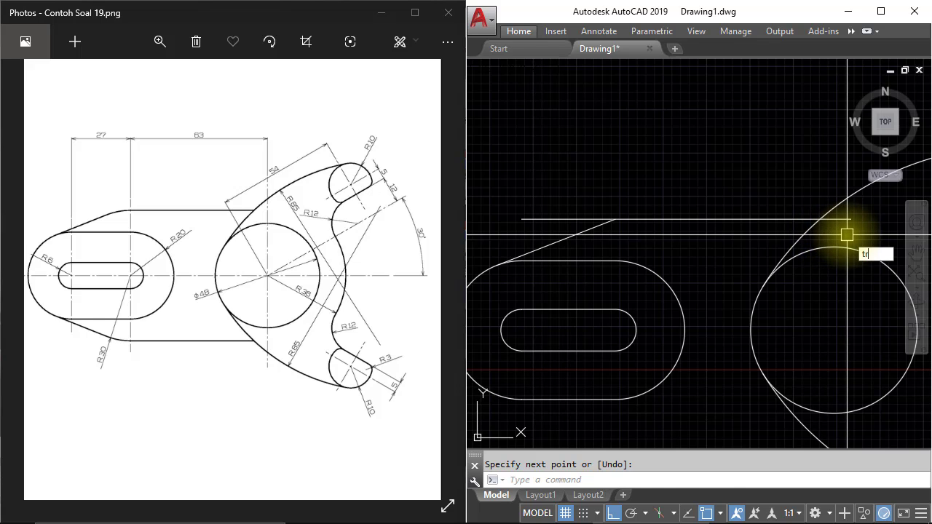
Step: Trim the horizontal line and delete the leftover offset helper segment
key(Return)
key(Return)
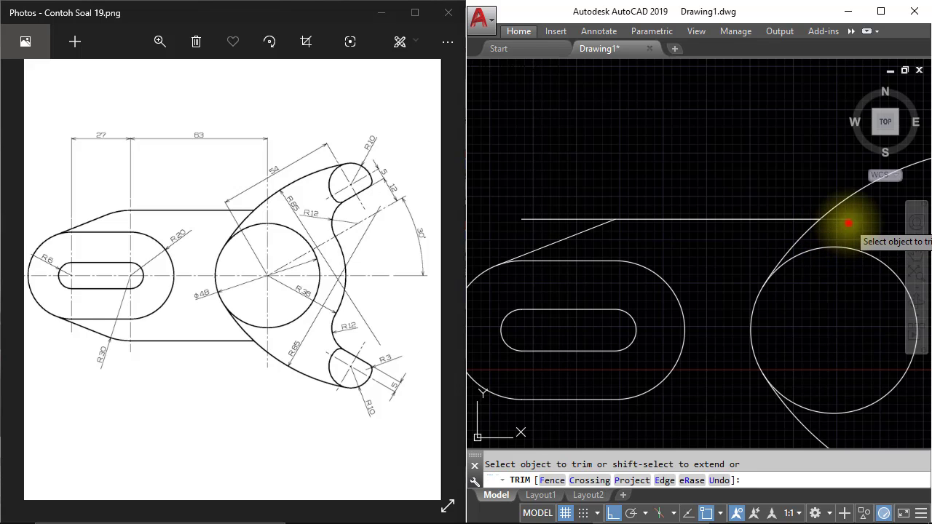
click(848, 223)
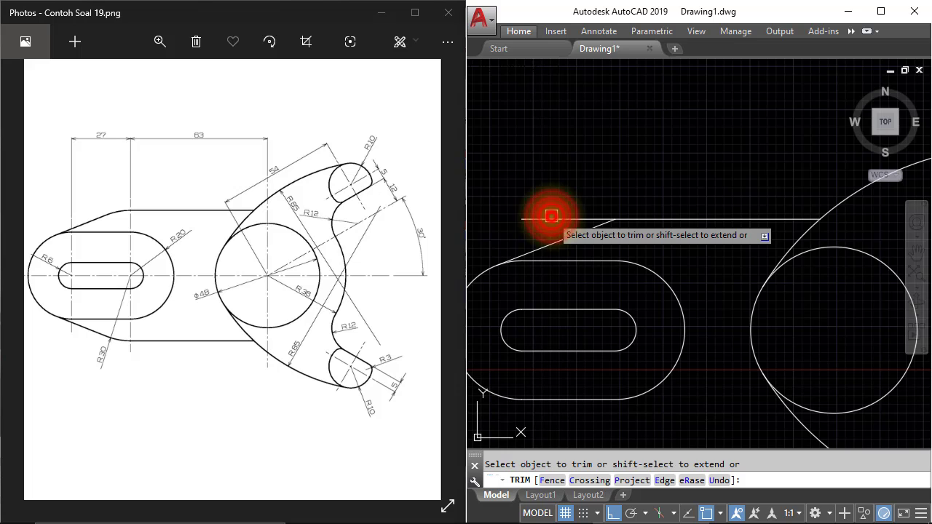
key(Return)
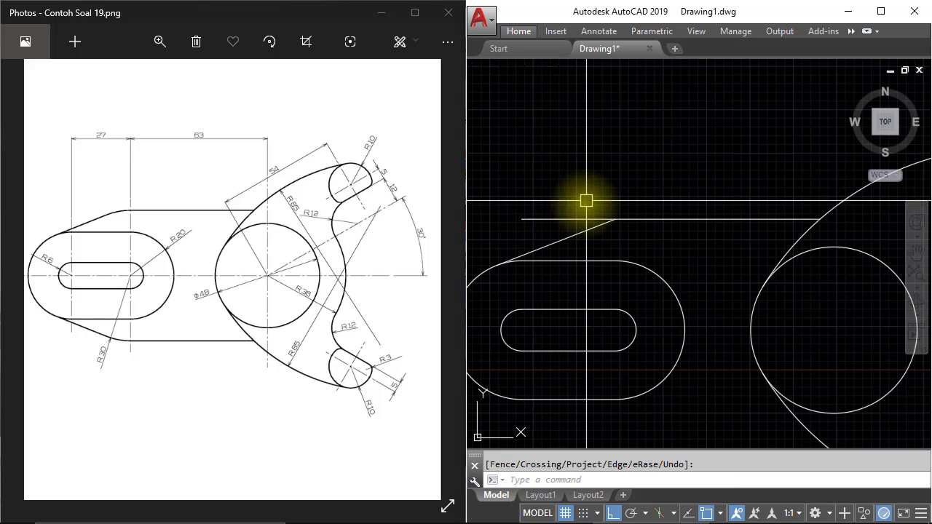
key(Return)
click(565, 218)
middle_drag(575, 211, 587, 190)
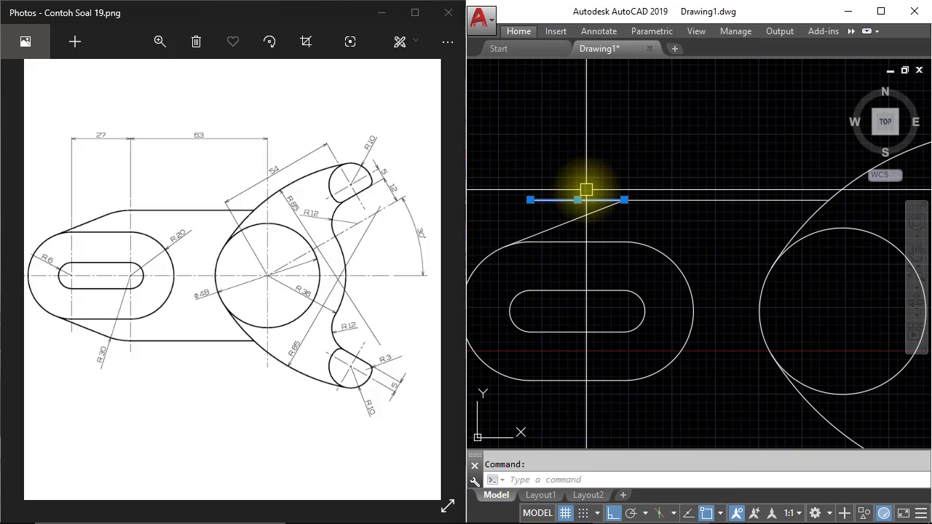
key(Delete)
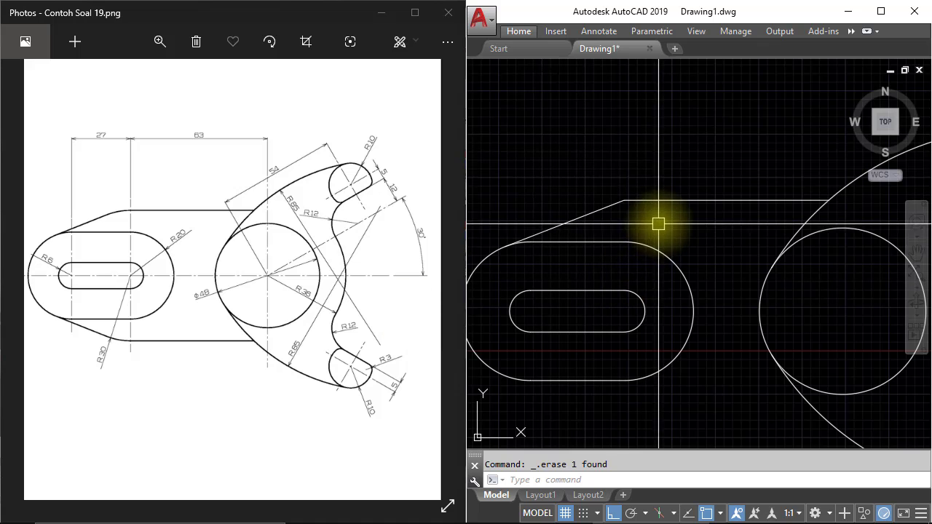
middle_drag(656, 219, 671, 233)
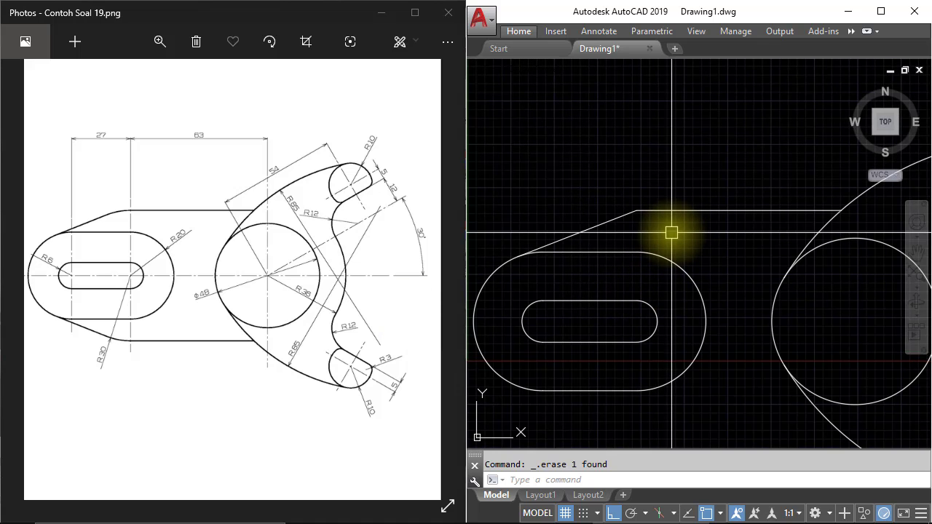
text(f)
Step: Fillet the slanted tangent line and the horizontal top line with radius 30
key(Return)
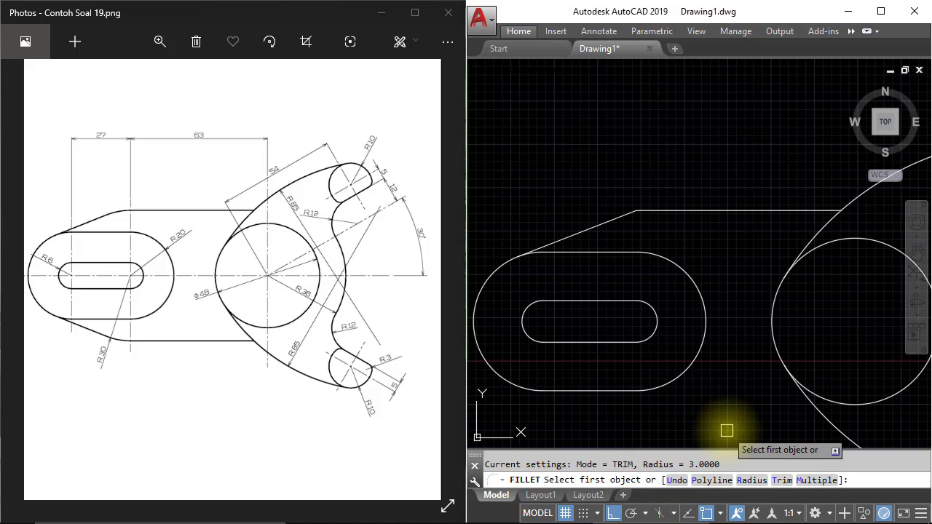
text(r)
key(Return)
text(30)
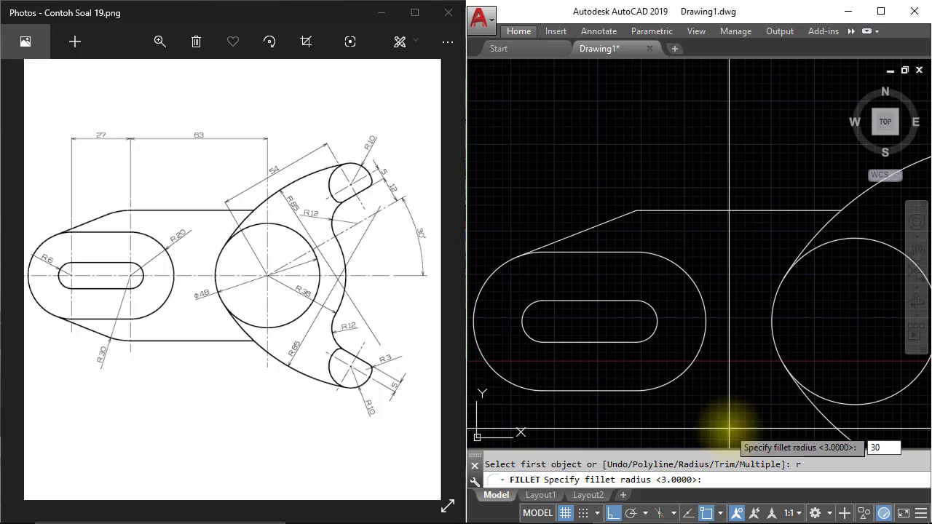
key(Return)
click(614, 226)
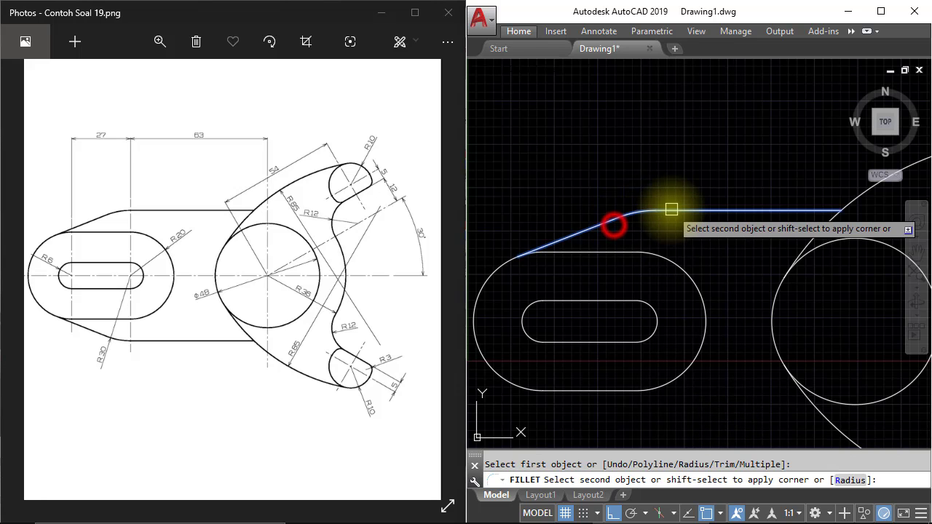
click(671, 209)
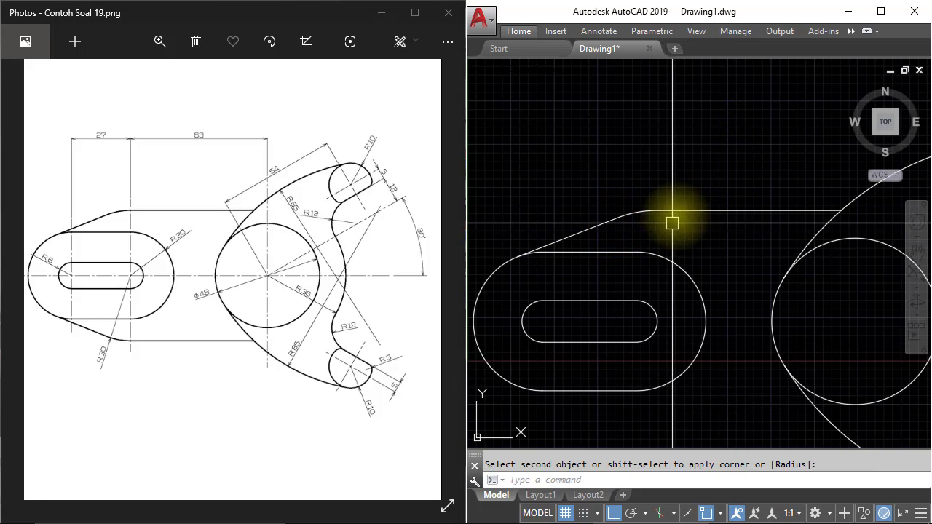
middle_drag(633, 209, 638, 198)
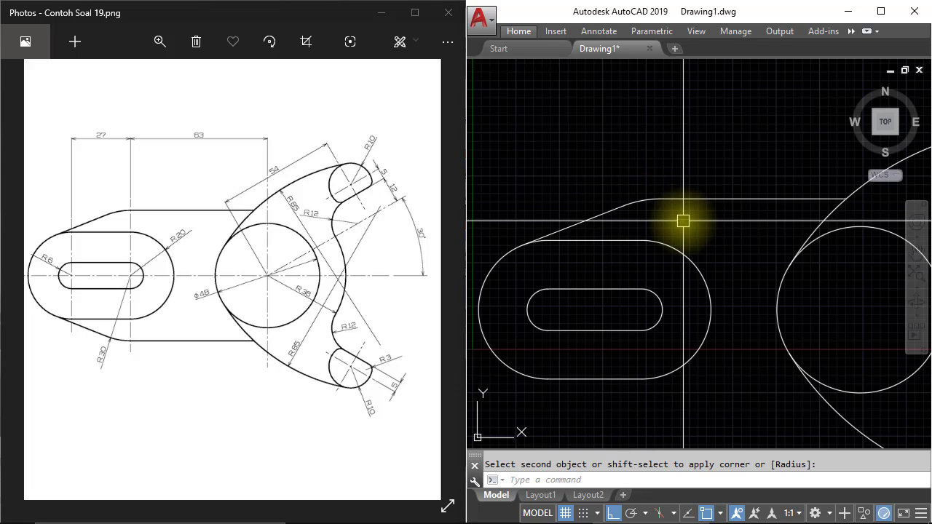
text(MI)
Step: Mirror the horizontal line, R30 fillet arc and slanted line about the slot's horizontal centreline
key(Return)
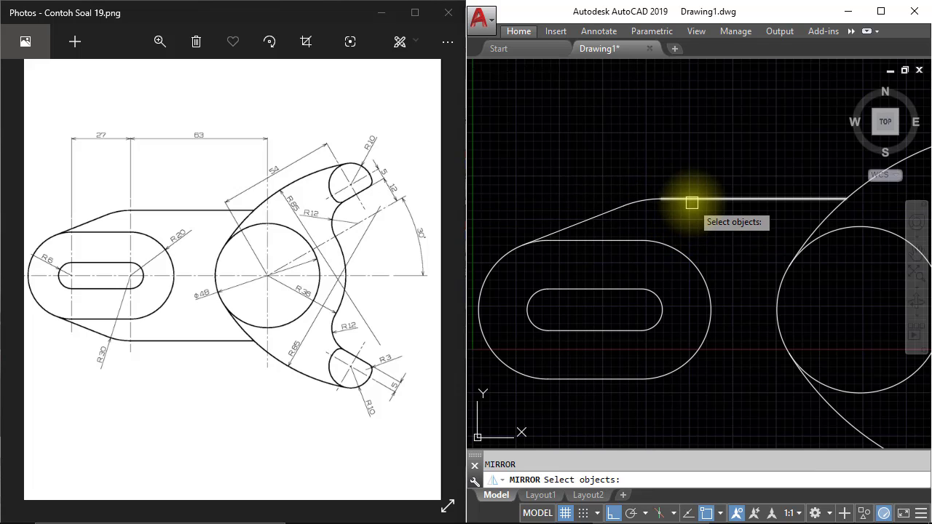
click(693, 202)
click(645, 201)
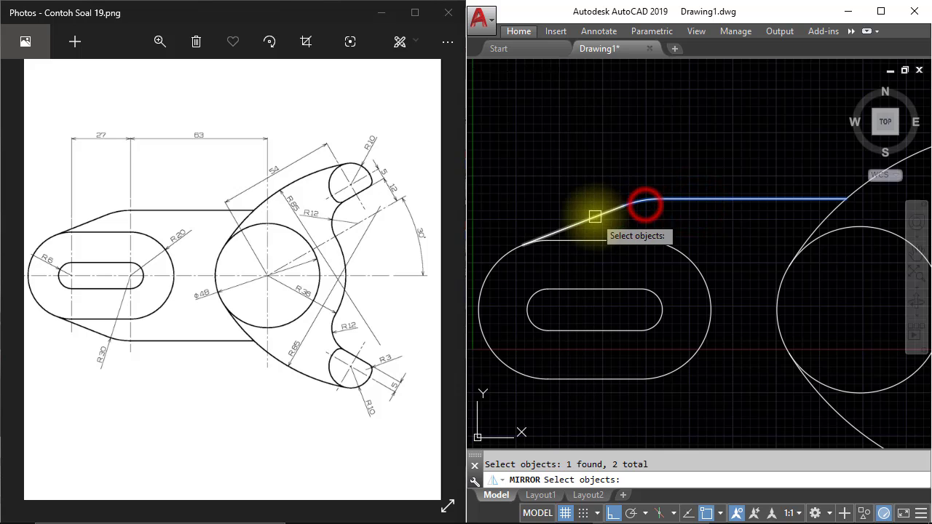
click(594, 217)
key(Return)
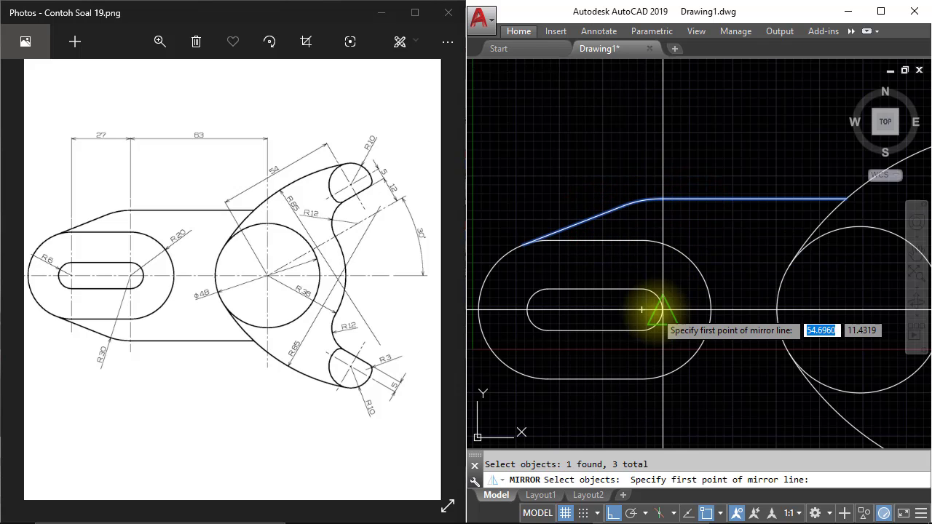
click(641, 310)
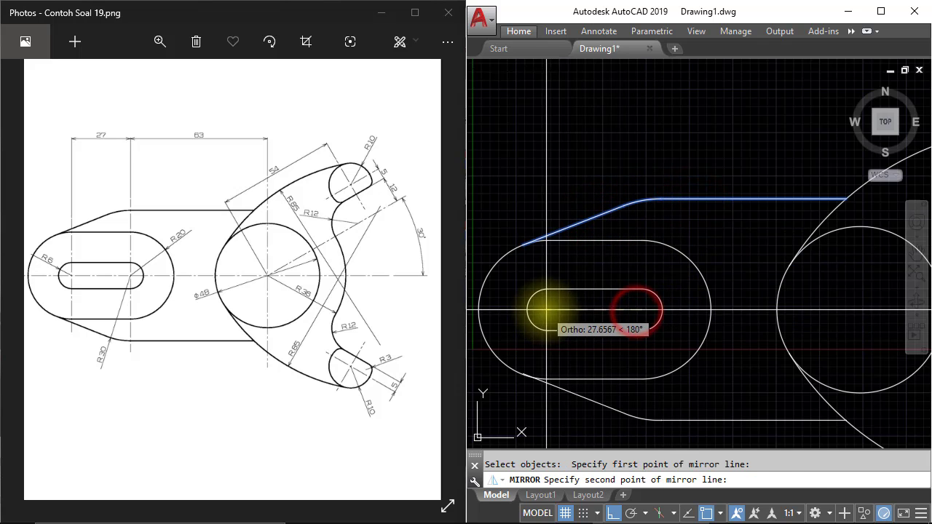
click(544, 311)
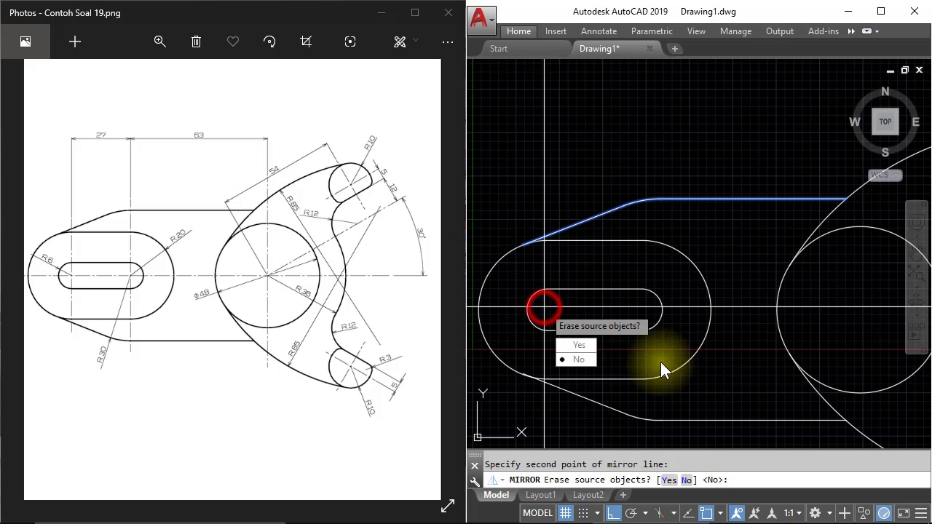
Step: Keep the original top edge in the mirror, then zoom and pan to view the whole link plate
click(577, 359)
scroll(597, 292, down, 5)
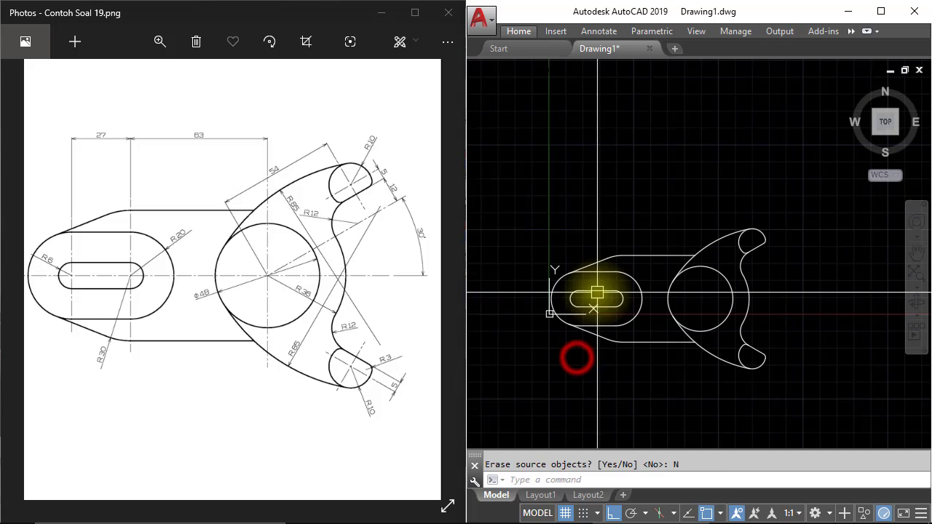
middle_drag(701, 297, 676, 282)
scroll(680, 275, up, 1)
scroll(656, 255, up, 1)
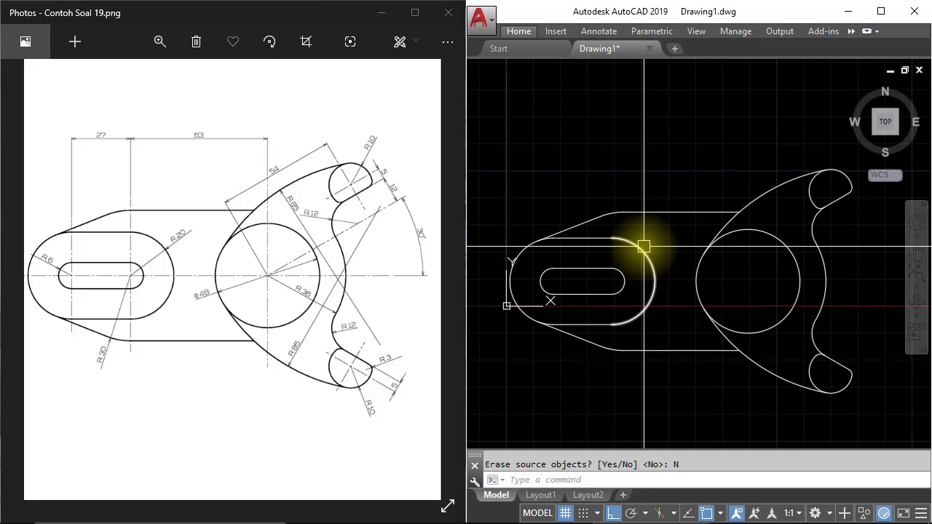